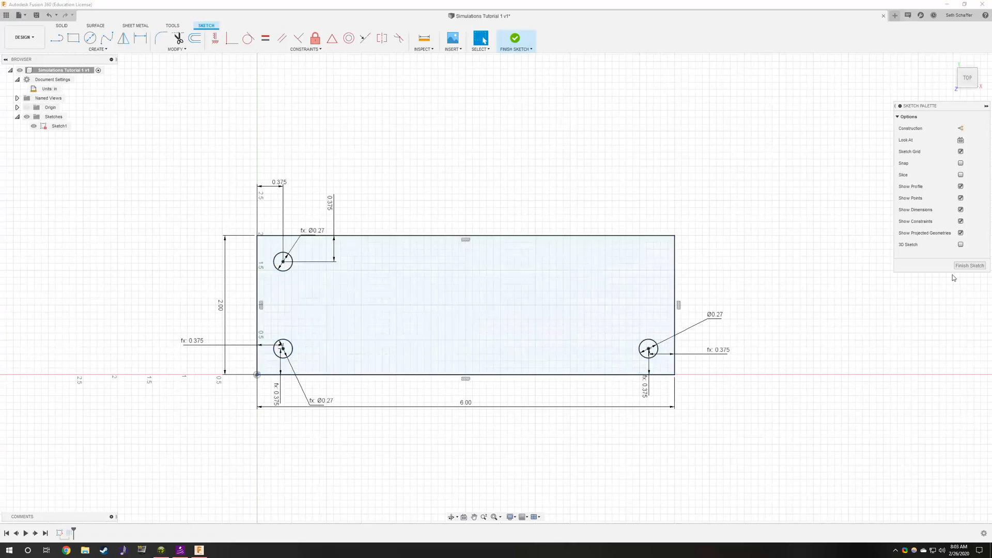
- Finish the rectangular plate sketch and return to the solid plate with its three corner holes
click(967, 265)
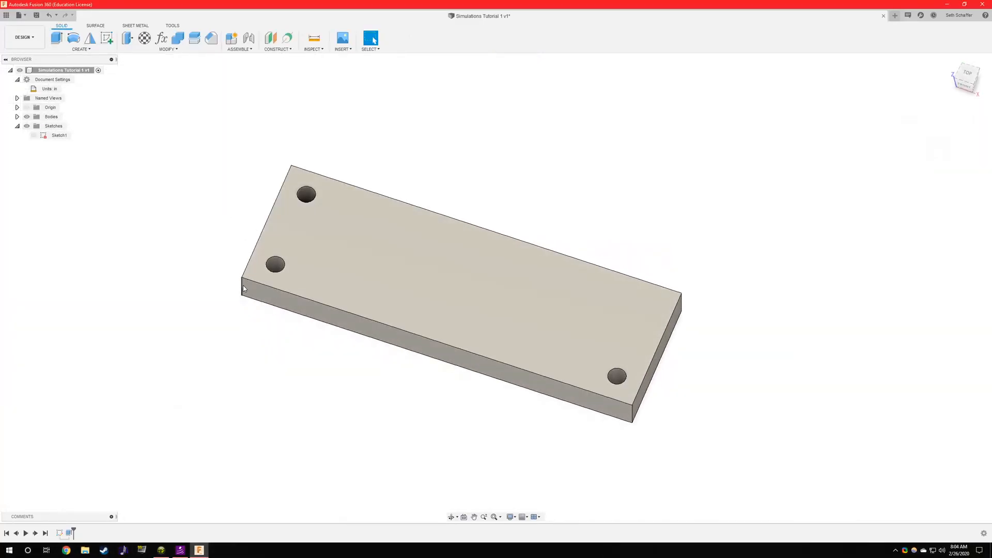
click(243, 288)
drag(493, 179, 465, 207)
key(Escape)
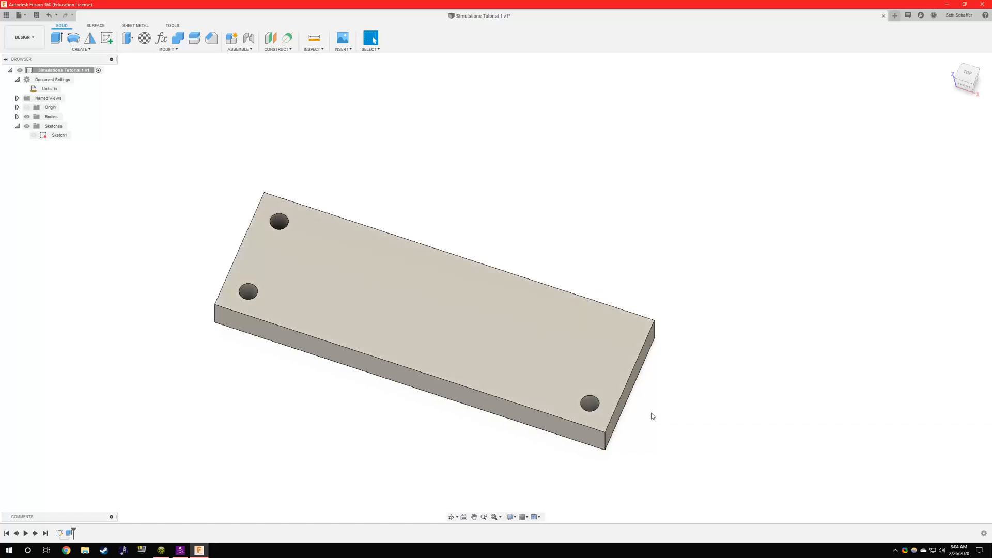
shift+middle_drag(350, 327, 428, 215)
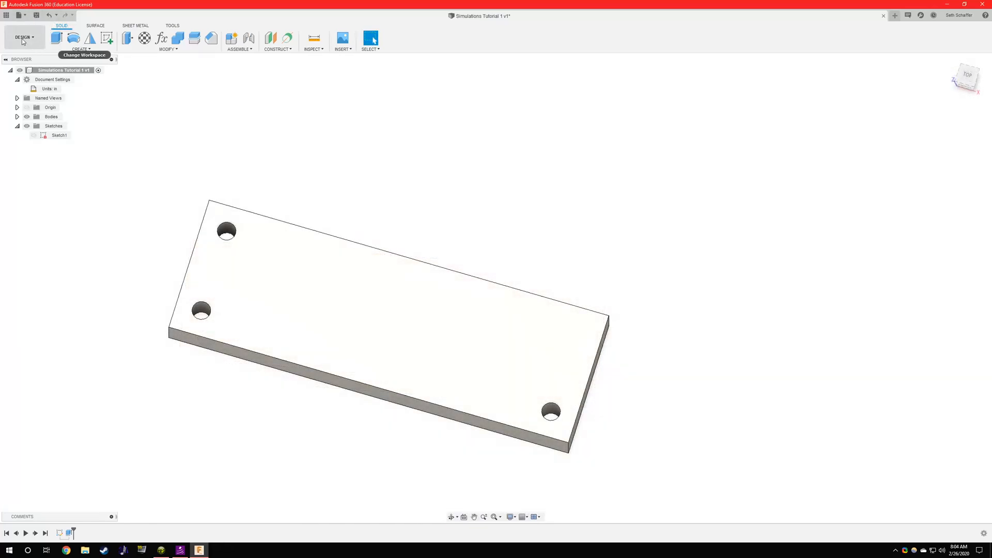
- Switch from the Design workspace to Simulation and create a new Static Stress study
click(25, 37)
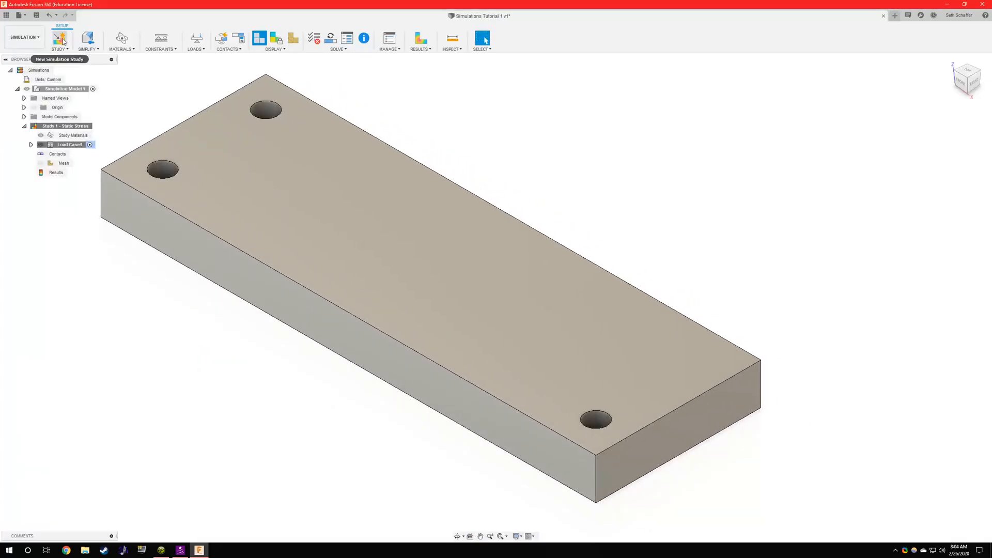
click(61, 39)
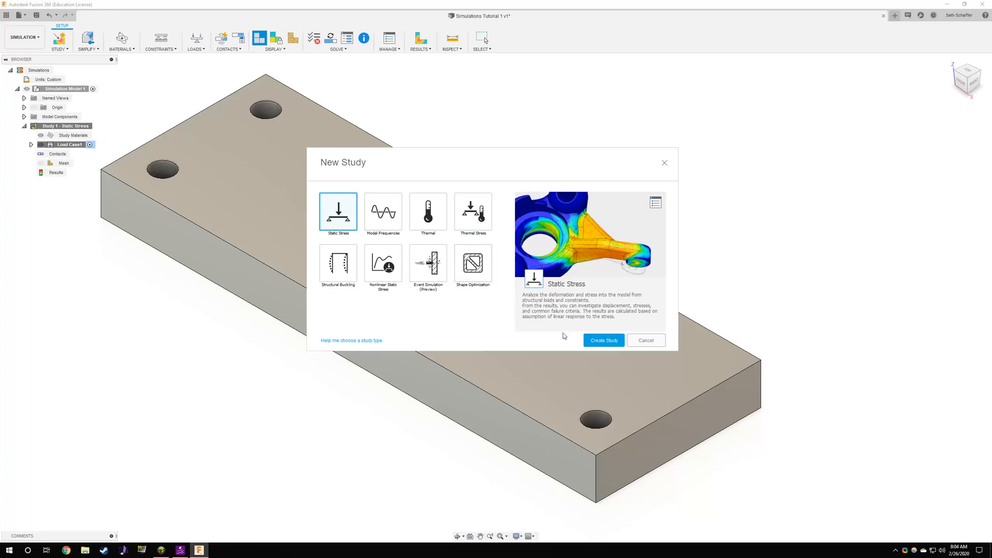
click(606, 342)
scroll(505, 185, down, 3)
middle_drag(545, 160, 498, 209)
mouse_move(497, 209)
shift+middle_down()
mouse_move(519, 198)
mouse_move(525, 228)
mouse_move(496, 215)
mouse_move(498, 206)
mouse_move(513, 212)
mouse_move(505, 208)
shift+middle_up()
shift+middle_drag(564, 200, 493, 189)
scroll(476, 221, up, 2)
scroll(484, 203, down, 2)
scroll(493, 198, up, 1)
click(60, 41)
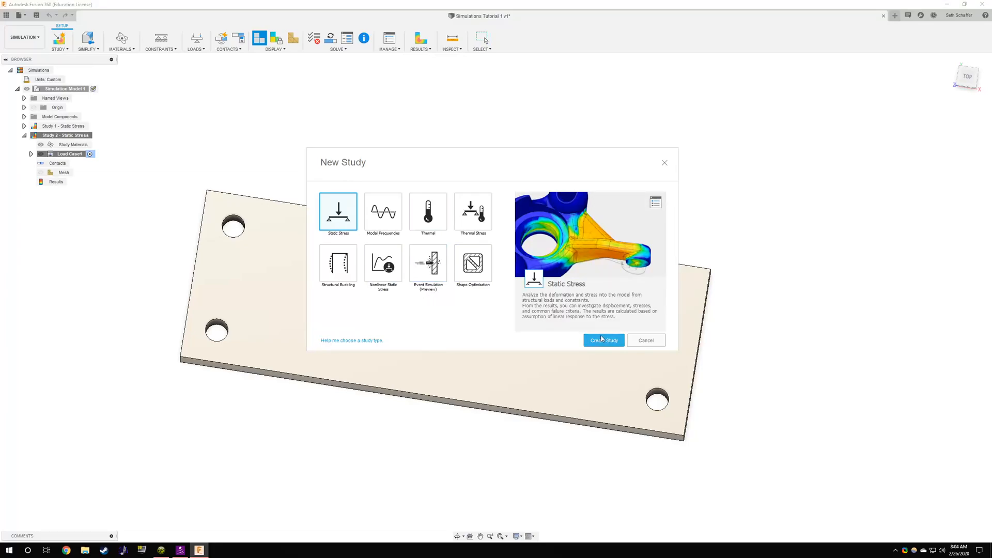
click(645, 340)
shift+middle_drag(531, 175, 374, 151)
scroll(466, 159, up, 2)
scroll(454, 162, down, 1)
scroll(453, 162, up, 2)
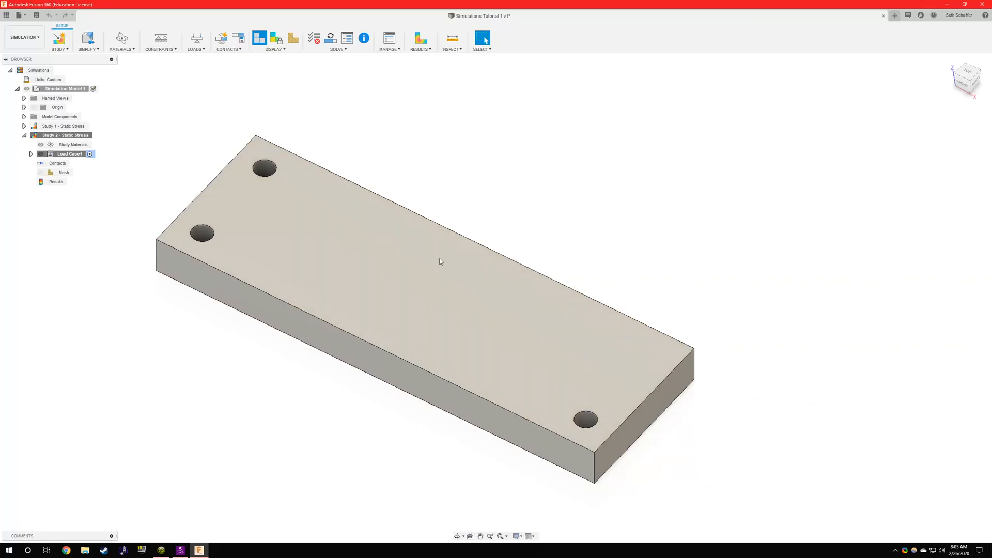
- Accept Aluminum 6061 with the override (Same as Model) as the study material, and delete the redundant Study 1 - Static Stress
click(123, 40)
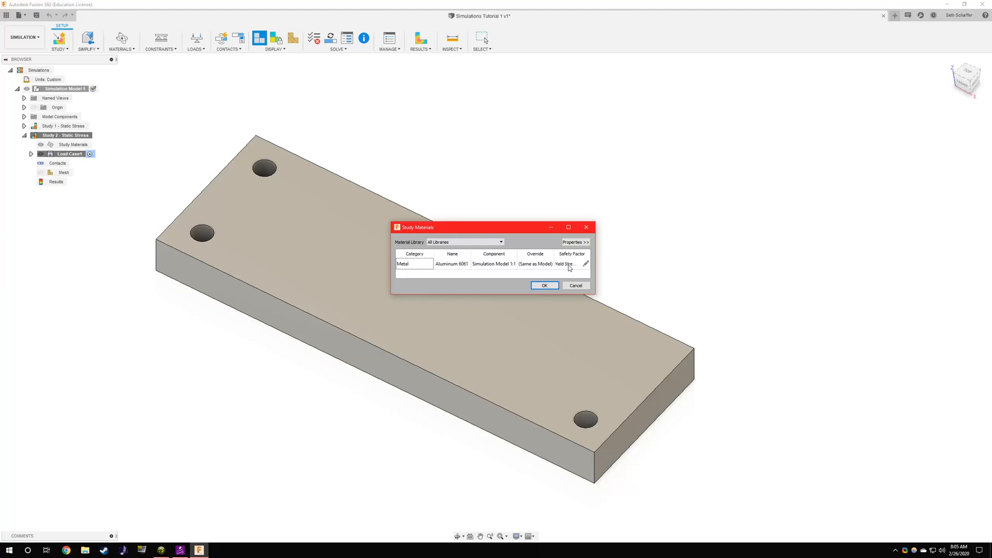
click(546, 286)
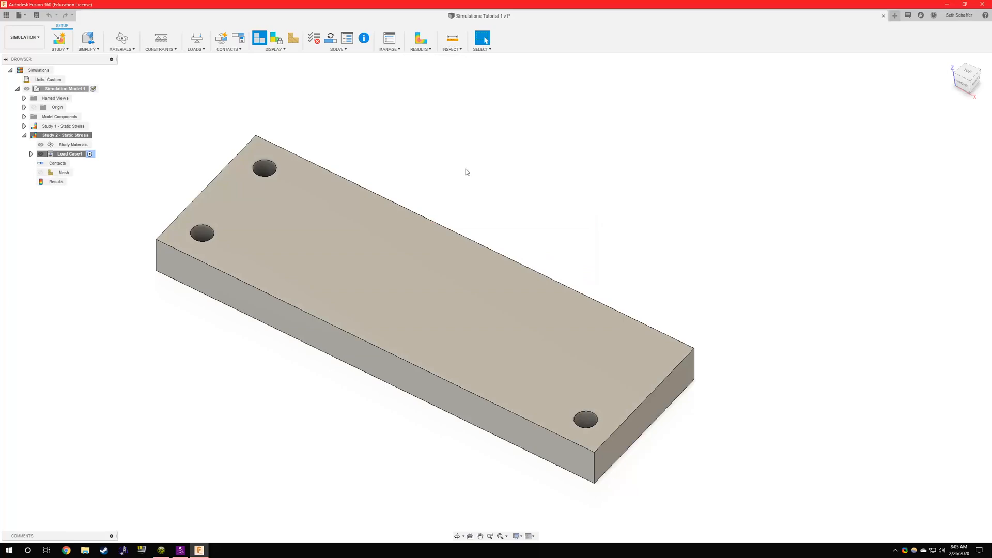
right_click(54, 127)
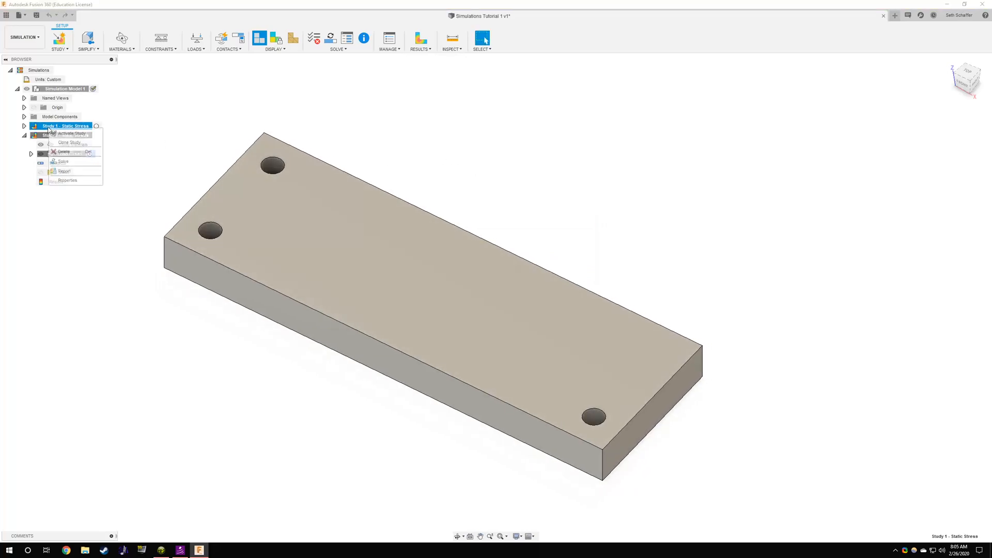
click(67, 150)
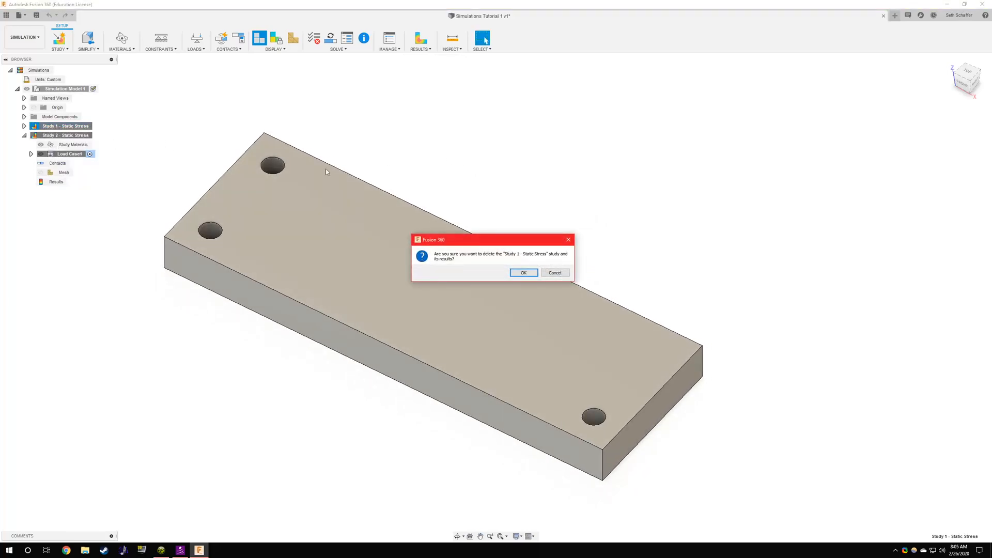
click(524, 273)
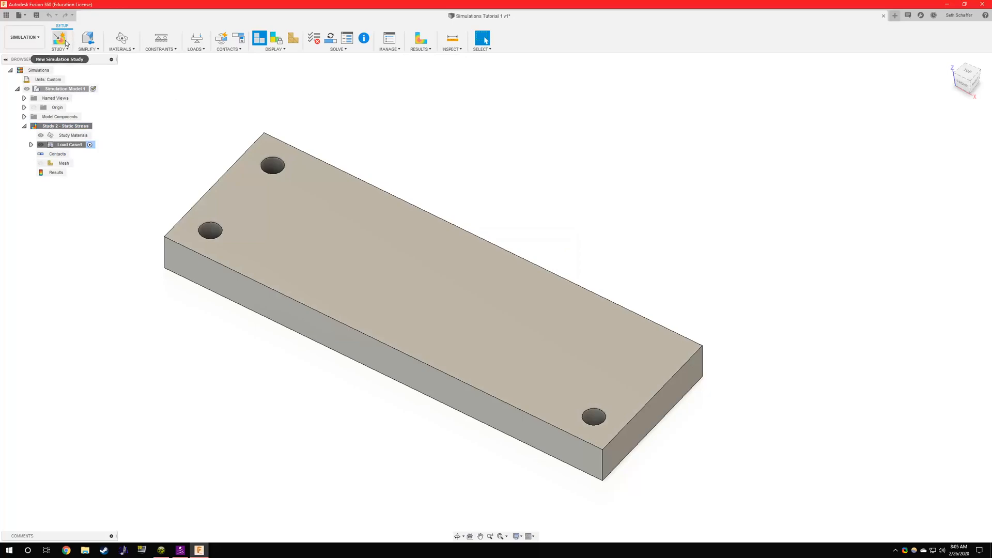
- Apply a Fixed structural constraint in all three axes to the inner faces of the two holes at one end
click(161, 42)
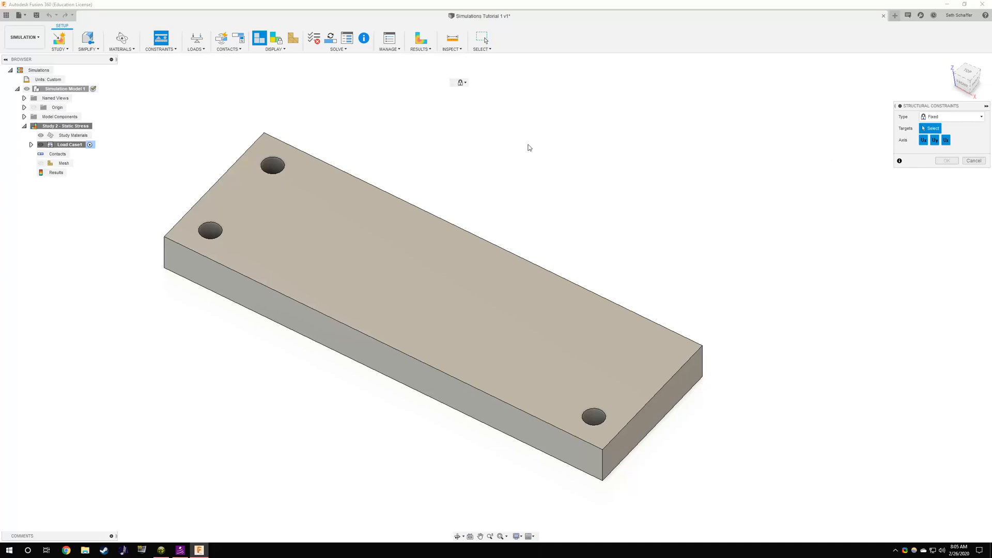
scroll(529, 147, down, 1)
scroll(316, 166, up, 1)
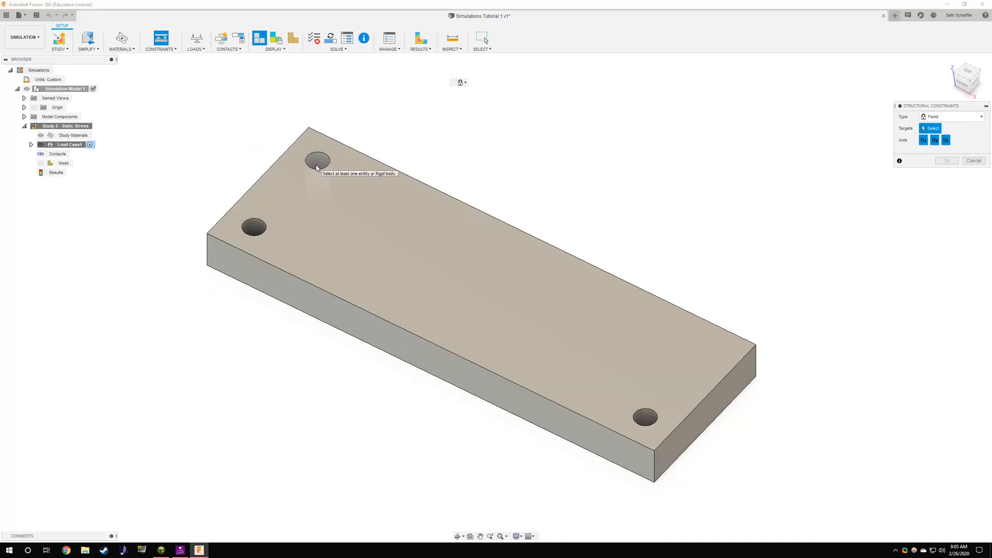
click(322, 163)
click(250, 228)
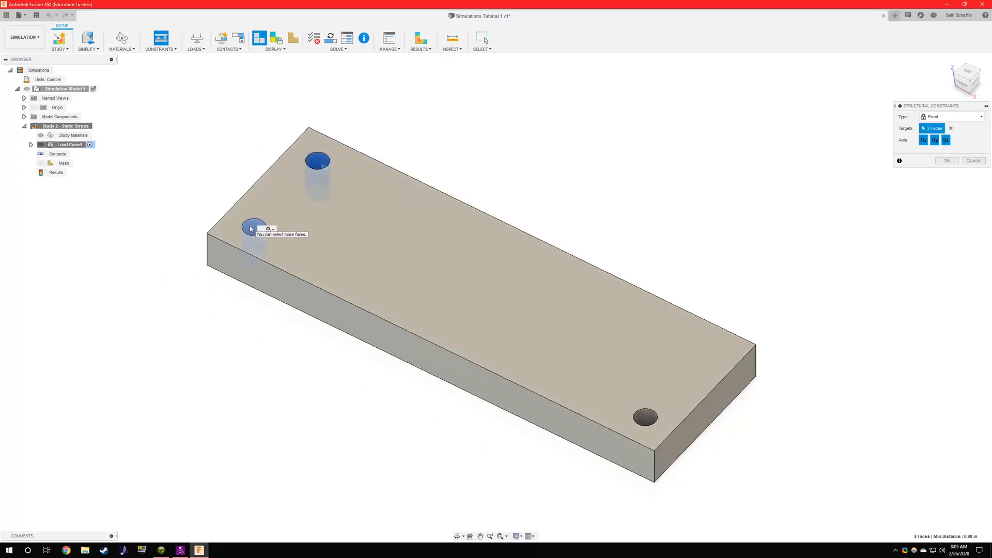
shift+middle_drag(583, 179, 616, 215)
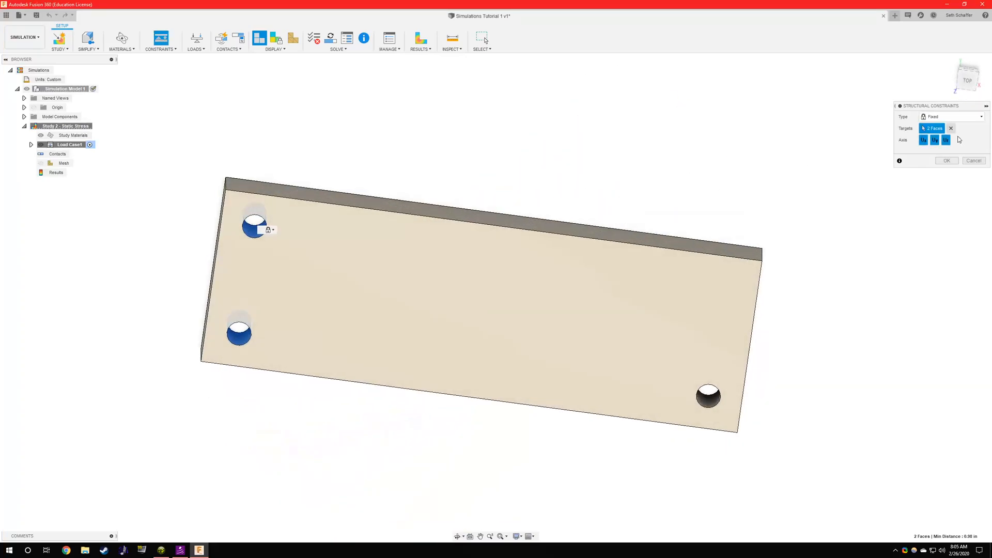
click(947, 164)
- Apply another Fixed structural constraint to the inner face of the single hole at the plate's opposite end
mouse_move(943, 162)
shift+middle_down()
mouse_move(720, 228)
mouse_move(631, 181)
mouse_move(616, 190)
mouse_move(624, 187)
shift+middle_up()
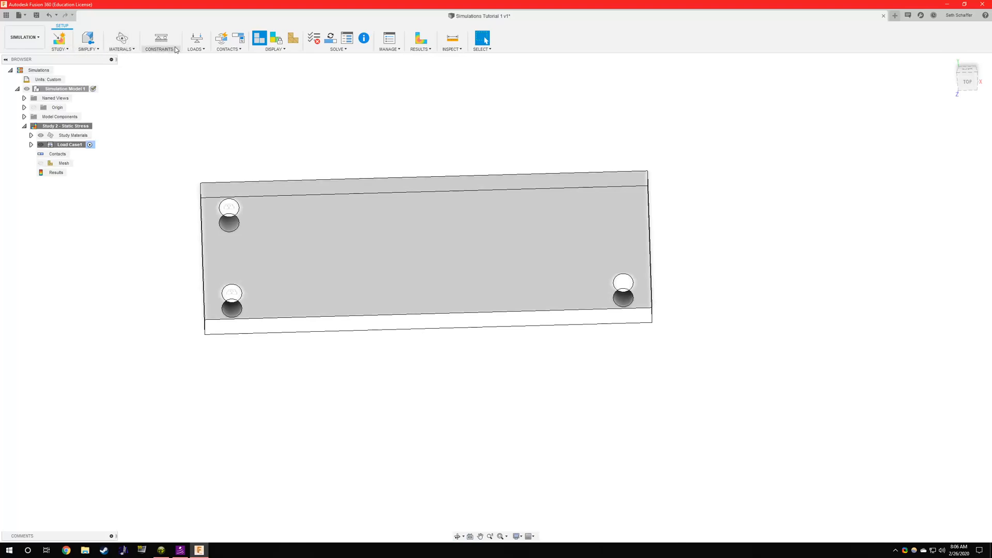
click(192, 49)
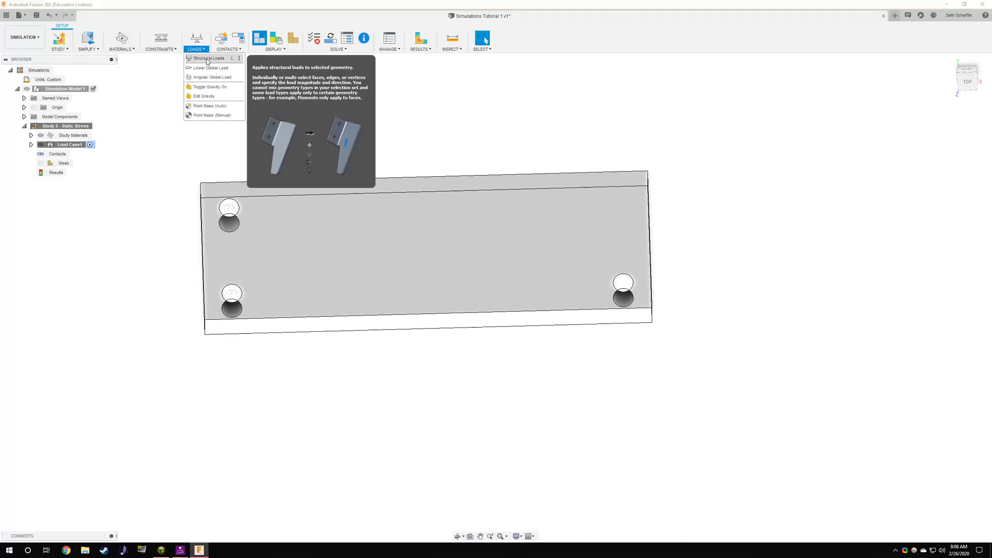
click(141, 126)
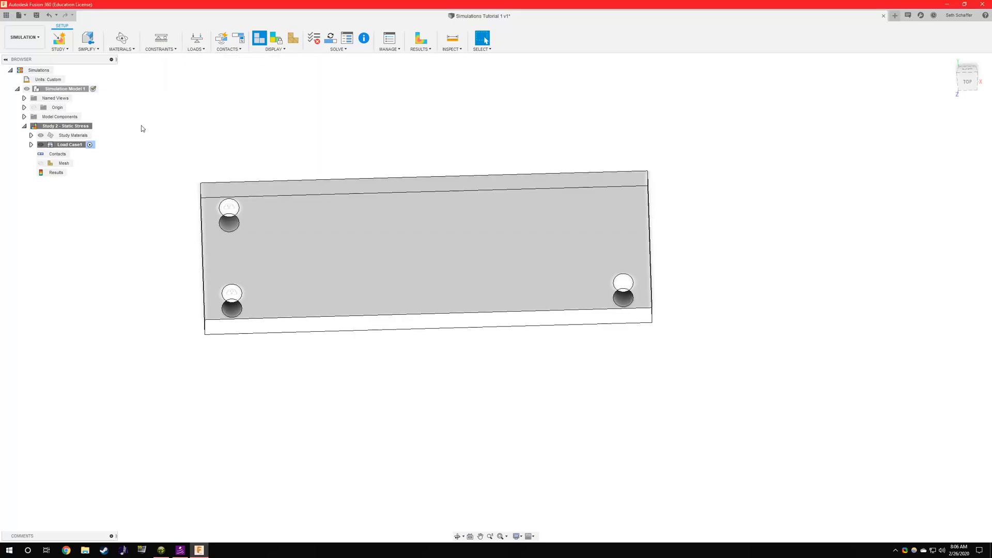
click(155, 50)
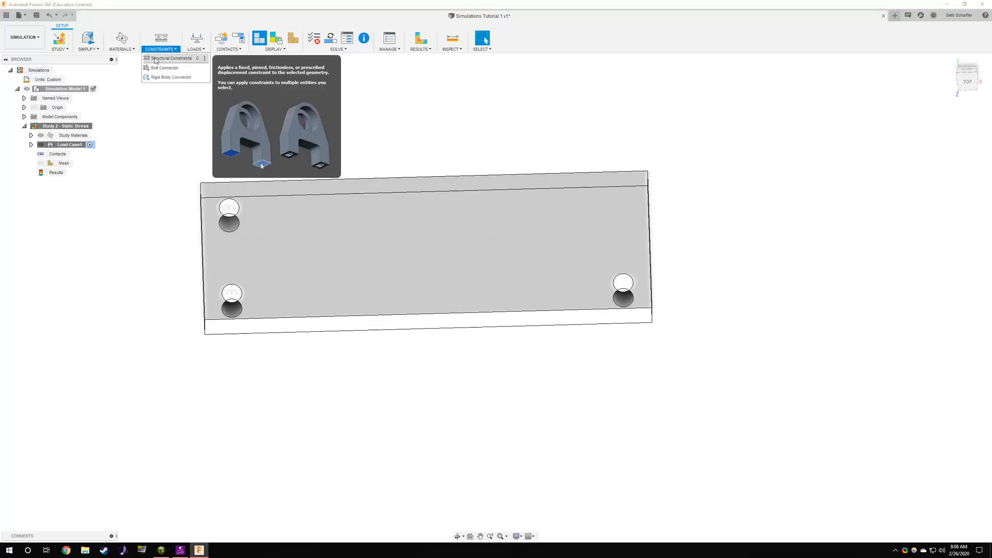
click(158, 59)
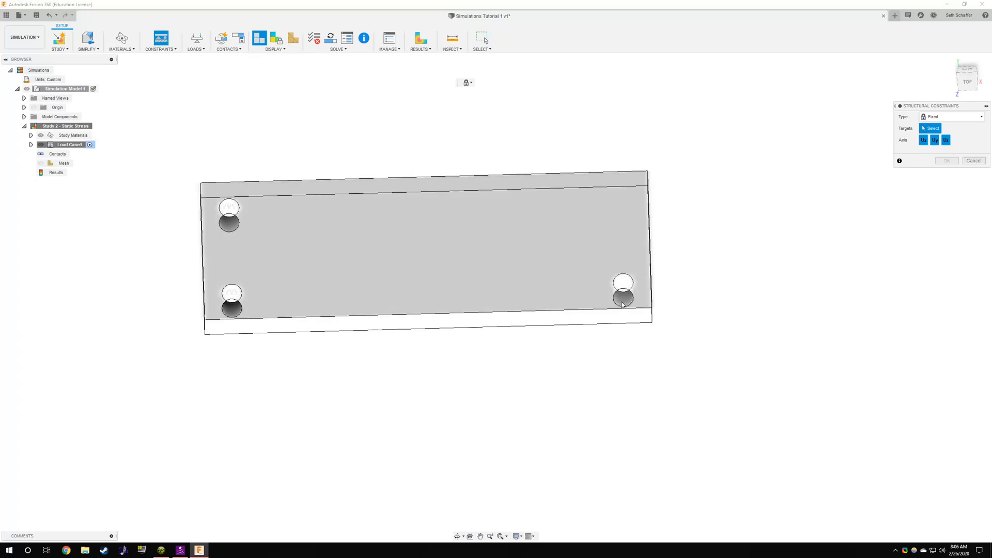
click(622, 303)
click(945, 161)
- Set up a Force load on the plate's large top face, using angle-based direction and a limited target area
mouse_move(640, 194)
shift+middle_down()
mouse_move(638, 184)
mouse_move(650, 184)
mouse_move(639, 173)
mouse_move(635, 215)
mouse_move(640, 172)
mouse_move(629, 197)
mouse_move(635, 188)
shift+middle_up()
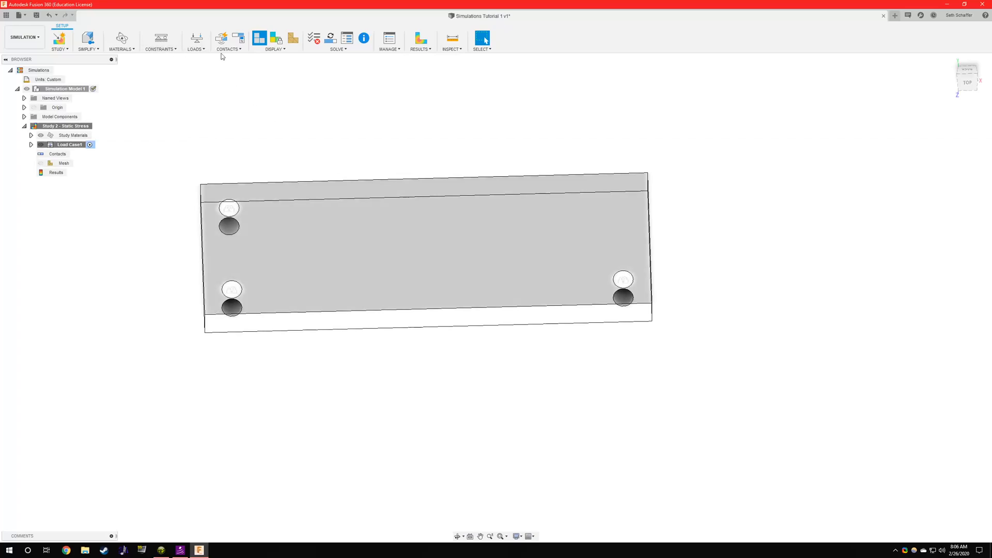
click(196, 40)
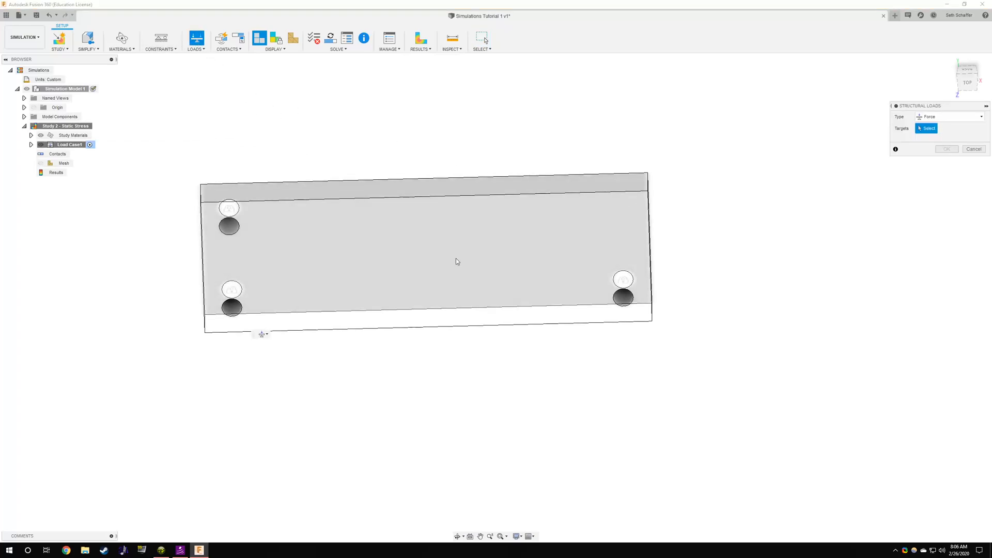
click(373, 252)
shift+middle_drag(464, 163, 480, 177)
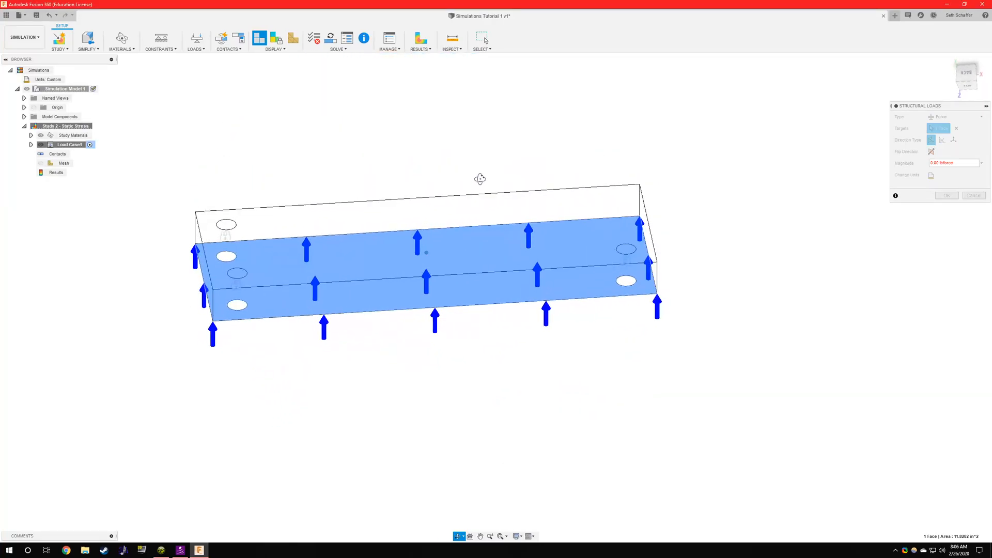
click(942, 140)
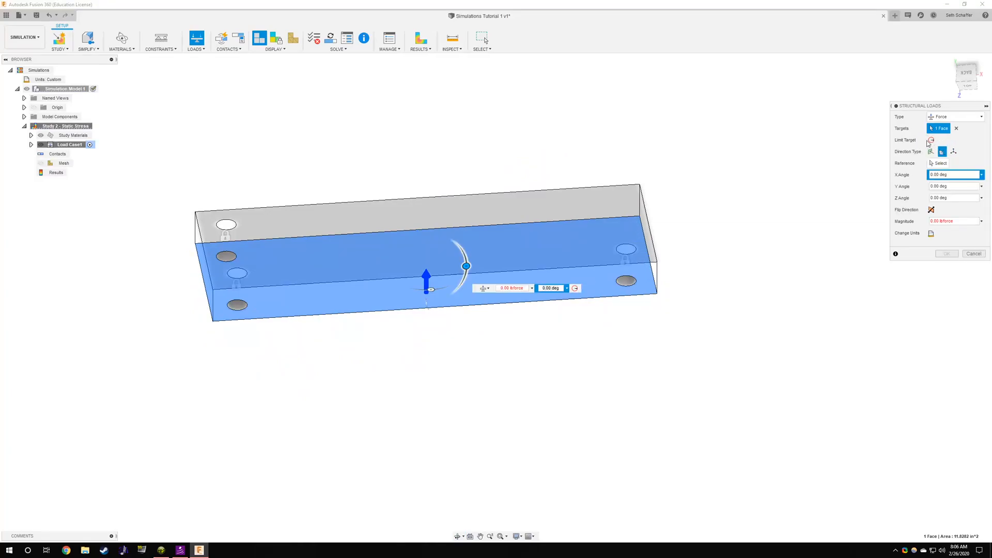
click(932, 140)
scroll(470, 281, up, 2)
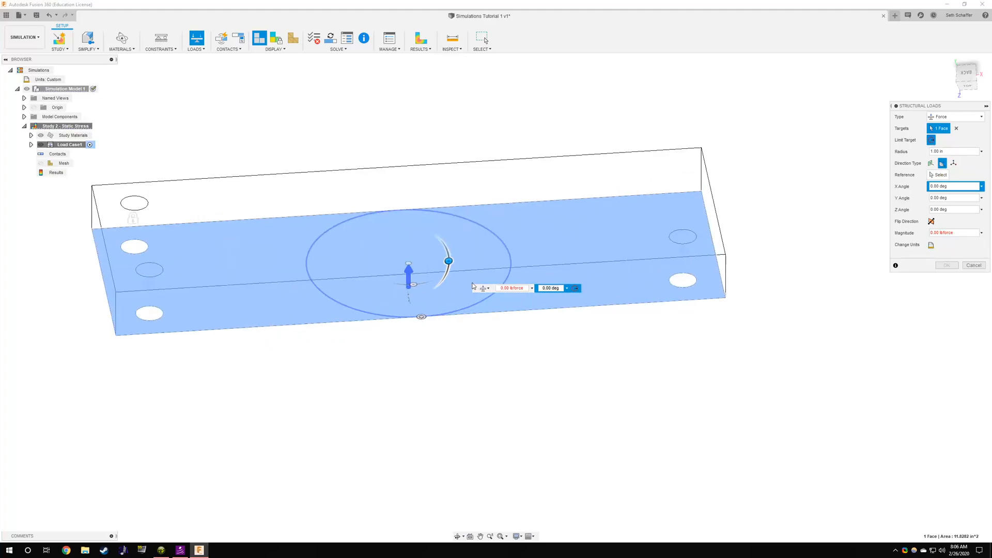
- Reduce the force's circular target area to a radius of 0.25 in
drag(420, 318, 392, 288)
shift+middle_drag(467, 339, 337, 271)
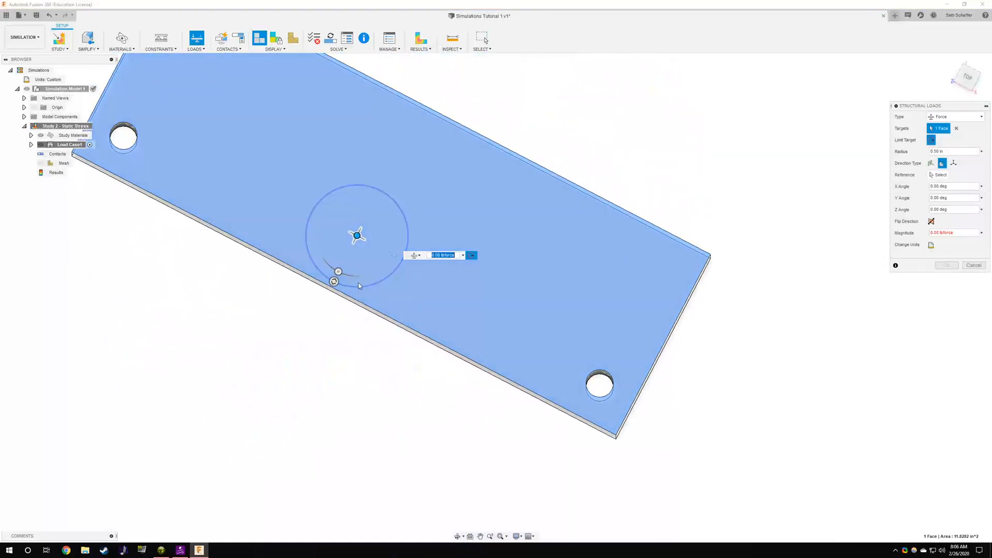
drag(337, 280, 357, 266)
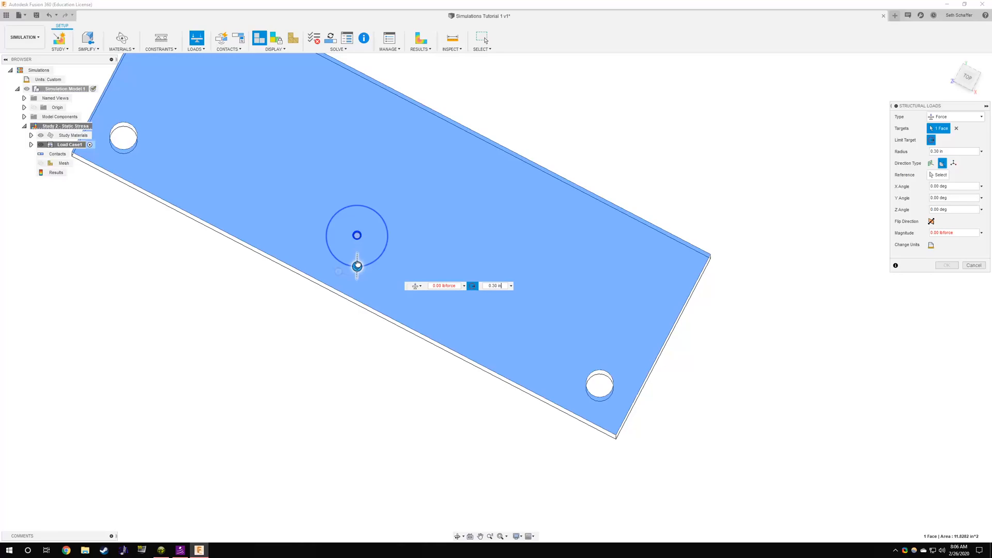
text(.25)
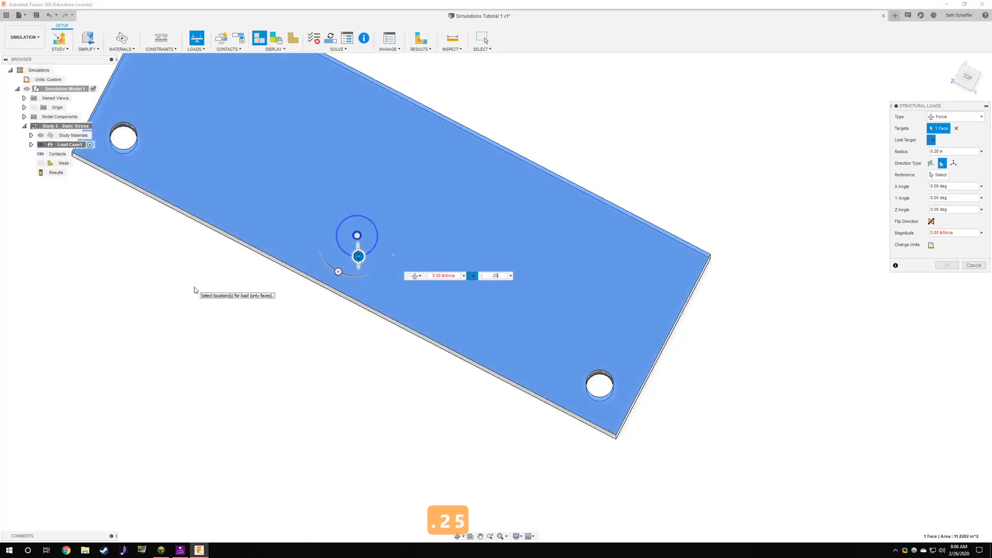
key(Return)
- Move the circular load area close to the plate's front long edge and apply the force with a magnitude of 100 lbforce
drag(352, 239, 343, 260)
middle_drag(345, 402, 463, 201)
shift+middle_drag(352, 264, 404, 281)
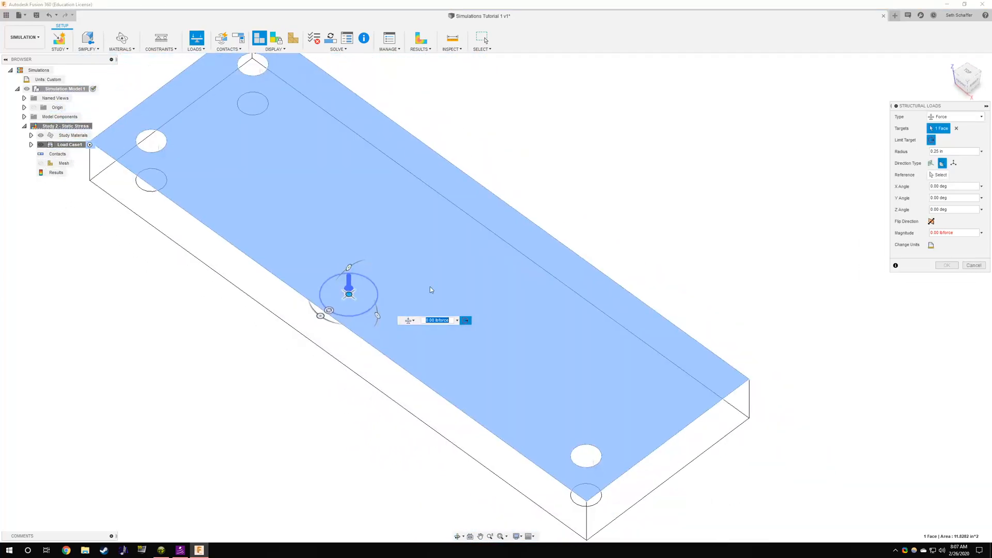
text(100)
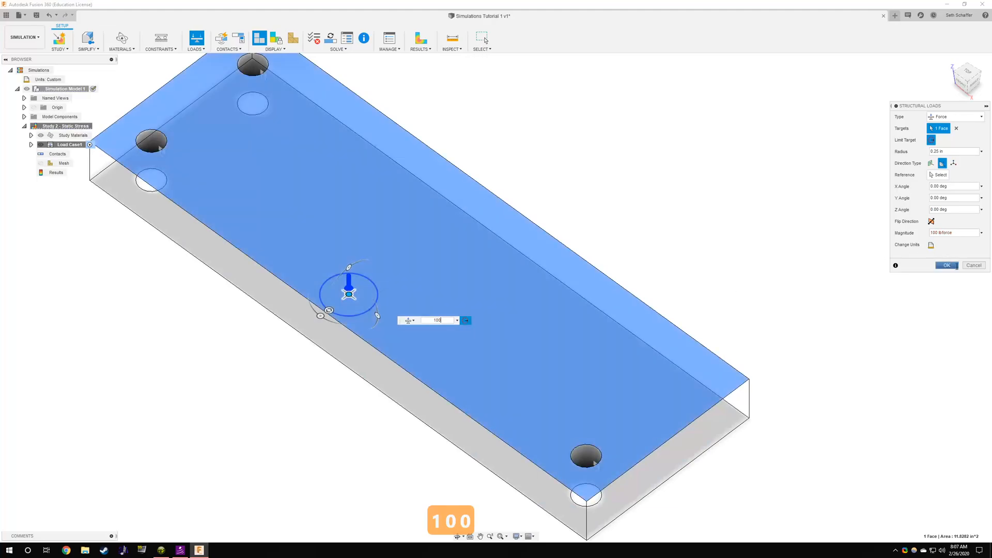
click(946, 265)
- Set the mesh's model-based average element size to 1% and accept the overly fine mesh
mouse_move(551, 178)
shift+middle_down()
mouse_move(571, 157)
mouse_move(589, 209)
mouse_move(569, 188)
shift+middle_up()
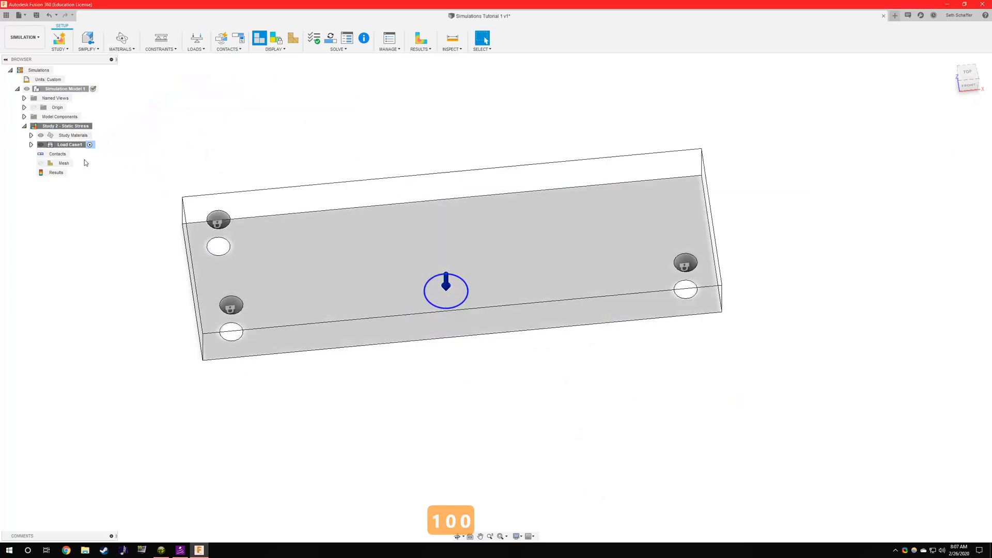
right_click(64, 163)
click(86, 188)
drag(583, 254, 526, 254)
drag(518, 193, 673, 85)
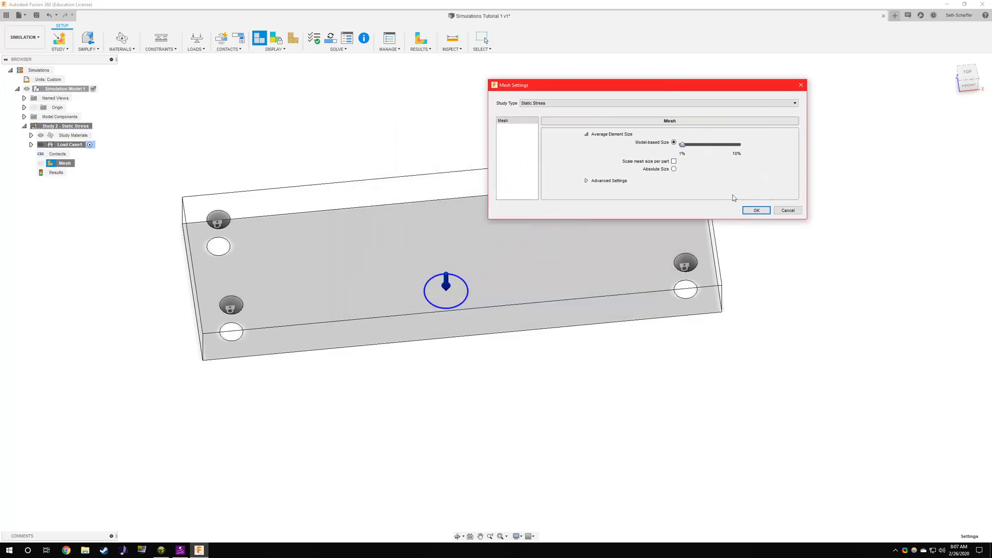
click(755, 210)
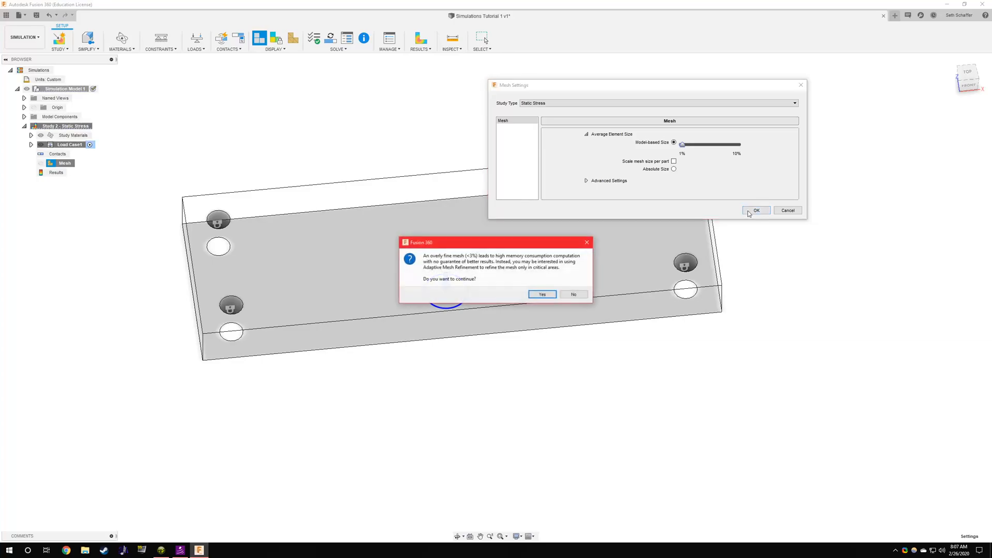
click(542, 294)
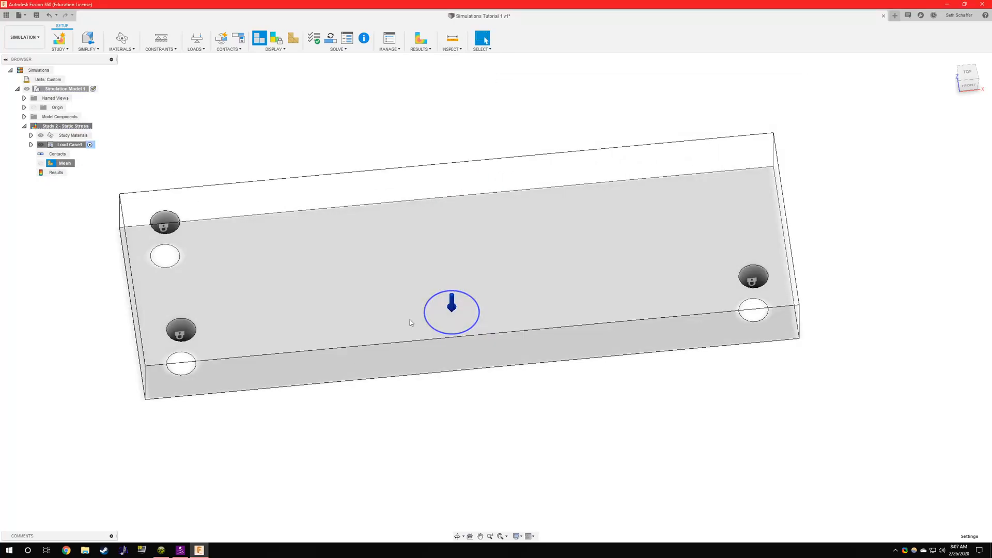
- Compute the plate's mesh and inspect the elements around the holes and across the top face
click(40, 162)
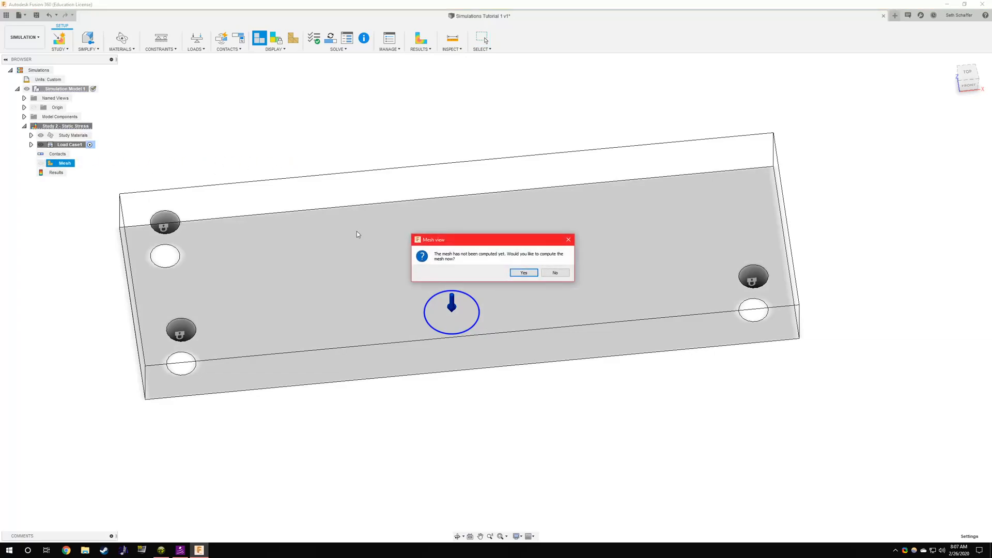
click(524, 273)
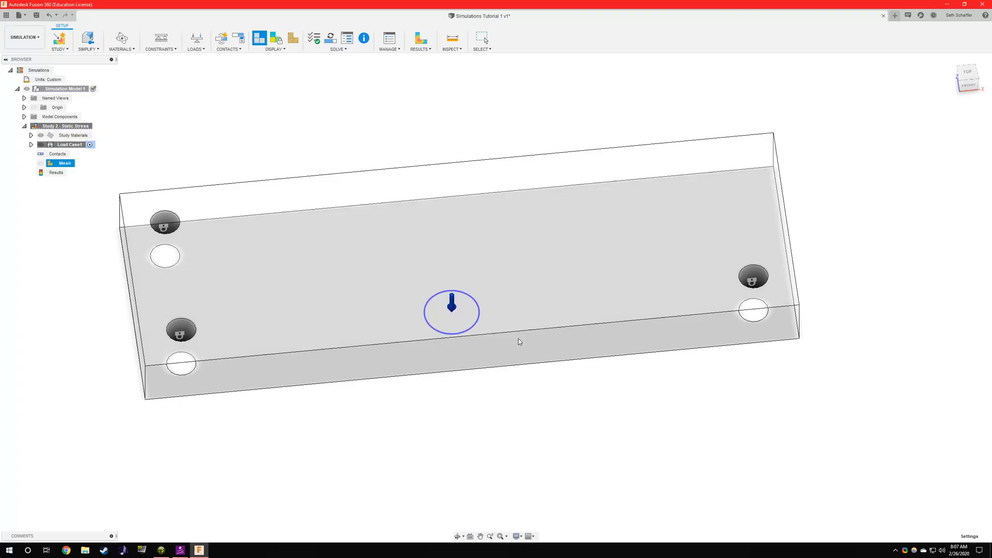
shift+middle_drag(445, 360, 610, 263)
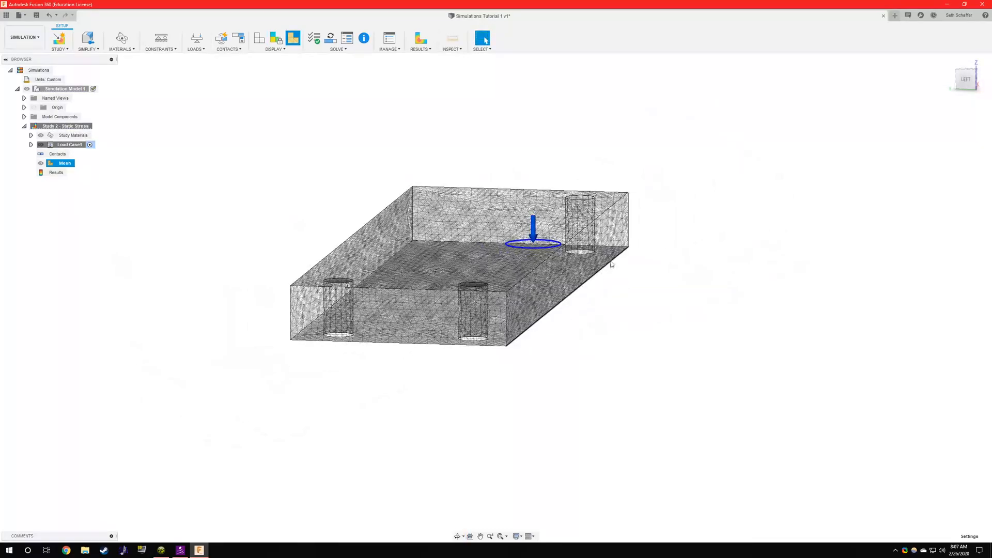
scroll(612, 243, up, 6)
mouse_move(651, 166)
shift+middle_down()
mouse_move(631, 168)
mouse_move(649, 155)
shift+middle_up()
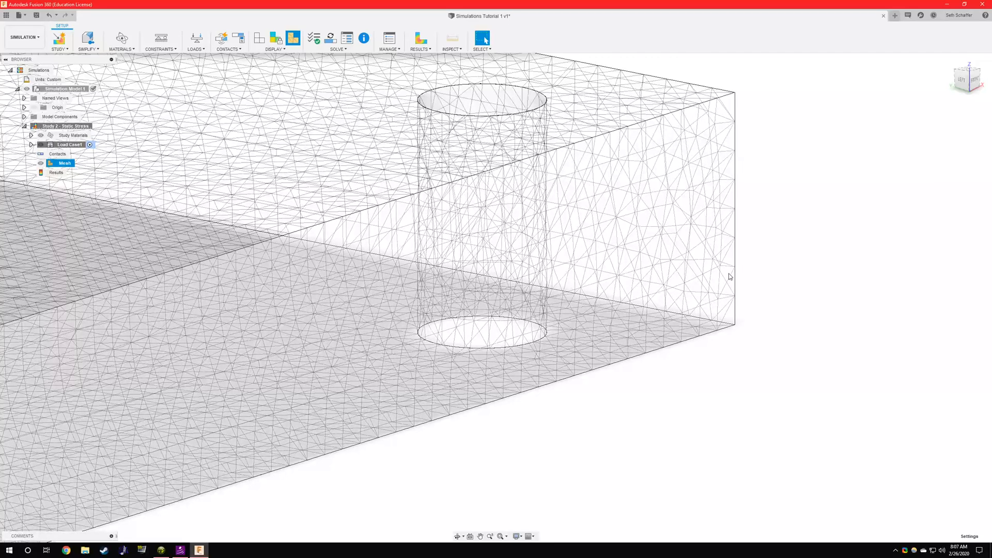
scroll(728, 278, down, 6)
shift+middle_drag(665, 180, 543, 229)
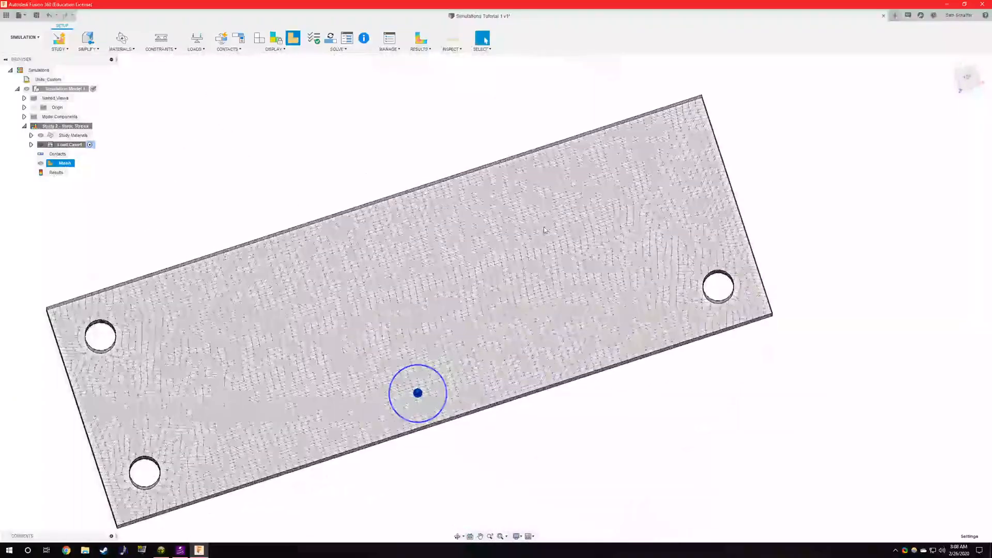
scroll(544, 230, down, 3)
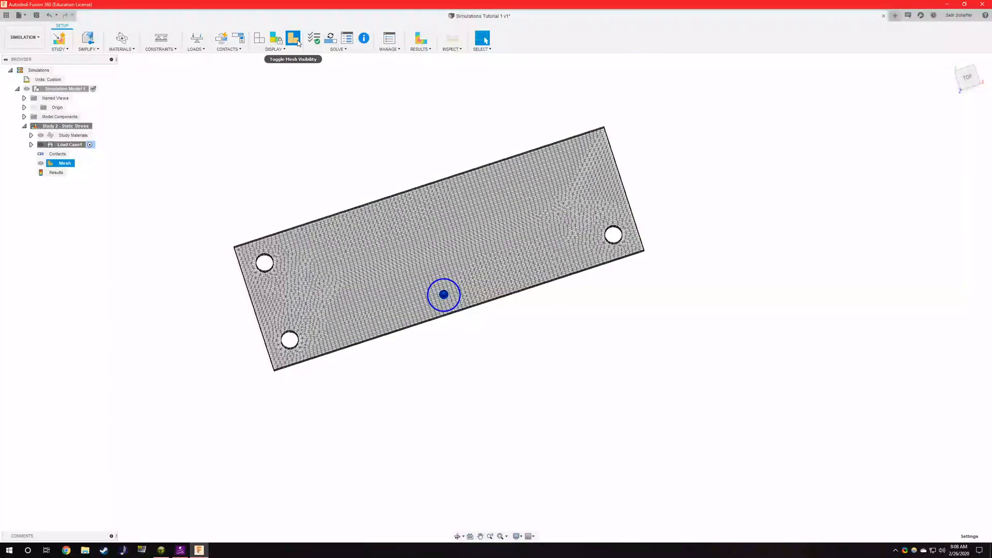
- Check that the static stress study is ready, and solve Study 2 on the cloud with the Education account
click(314, 38)
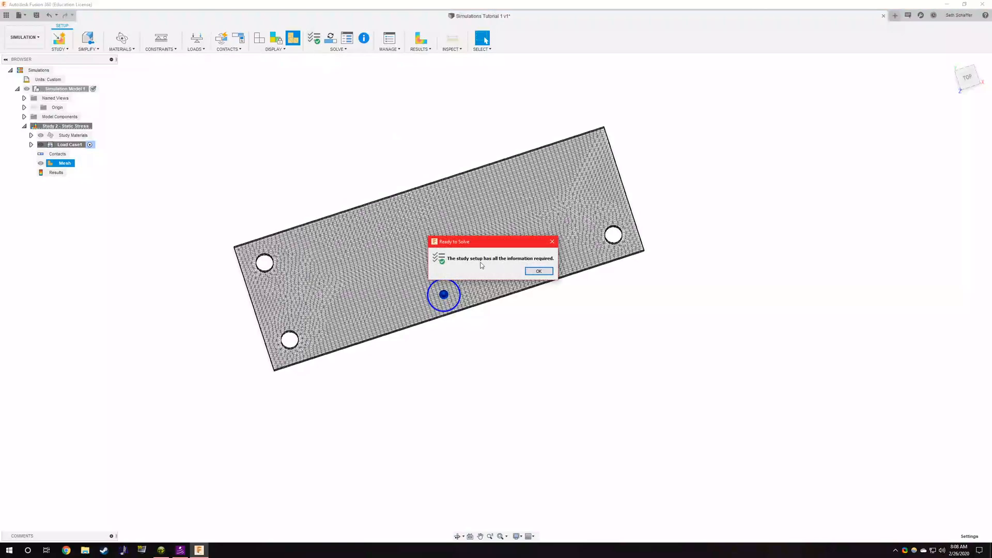
click(536, 271)
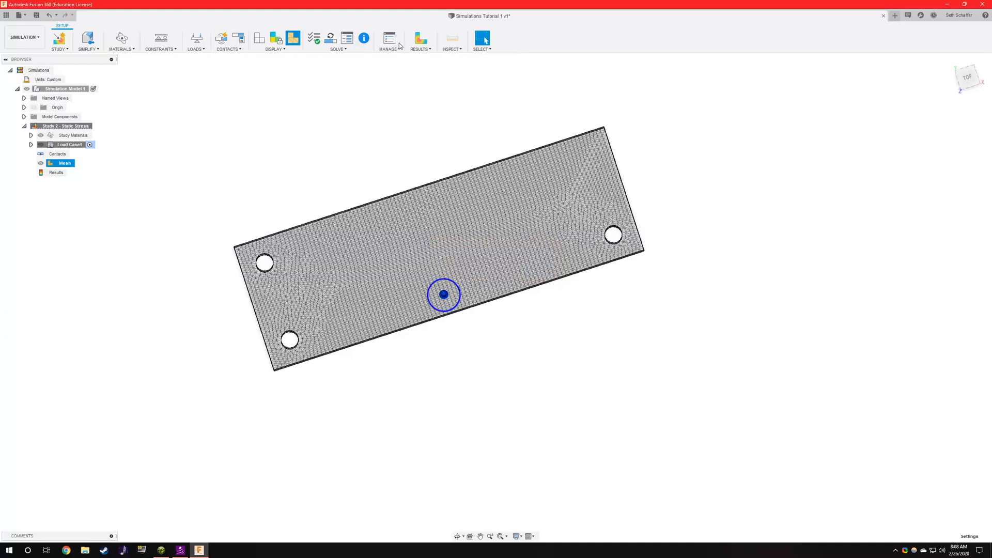
click(419, 40)
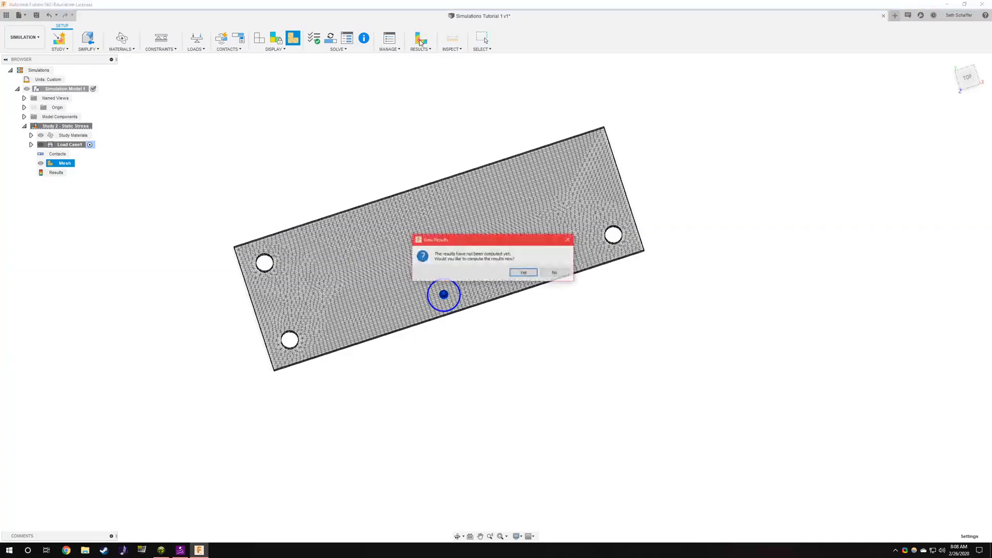
click(523, 273)
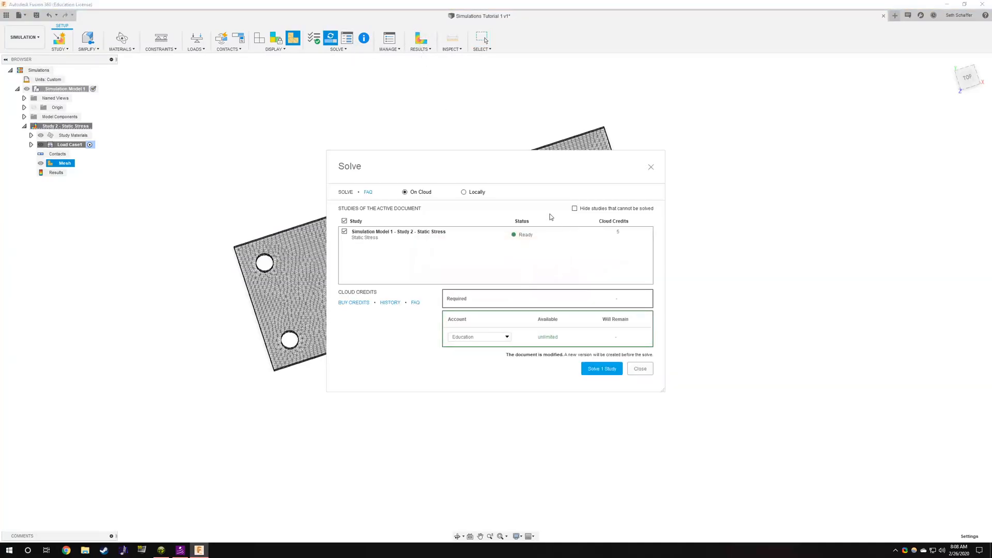
click(600, 370)
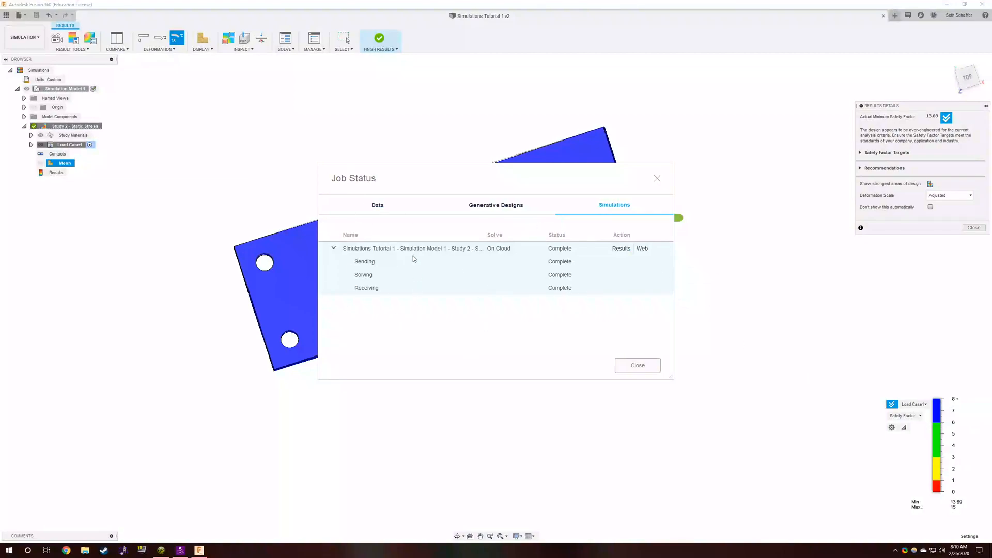
click(639, 365)
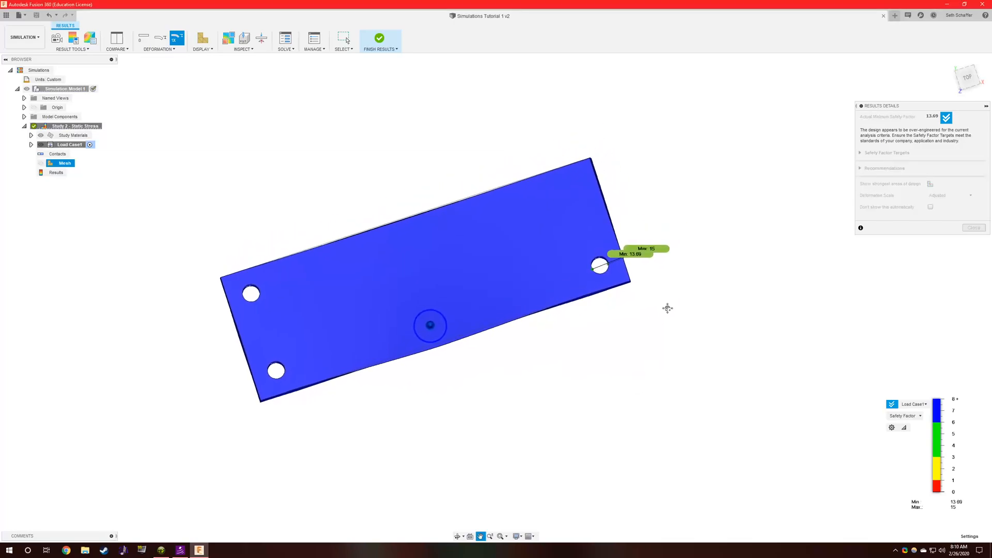
- Set the deformation scale to Actual and view the plate's true bending from the back
shift+middle_drag(654, 282, 644, 330)
middle_drag(655, 288, 674, 312)
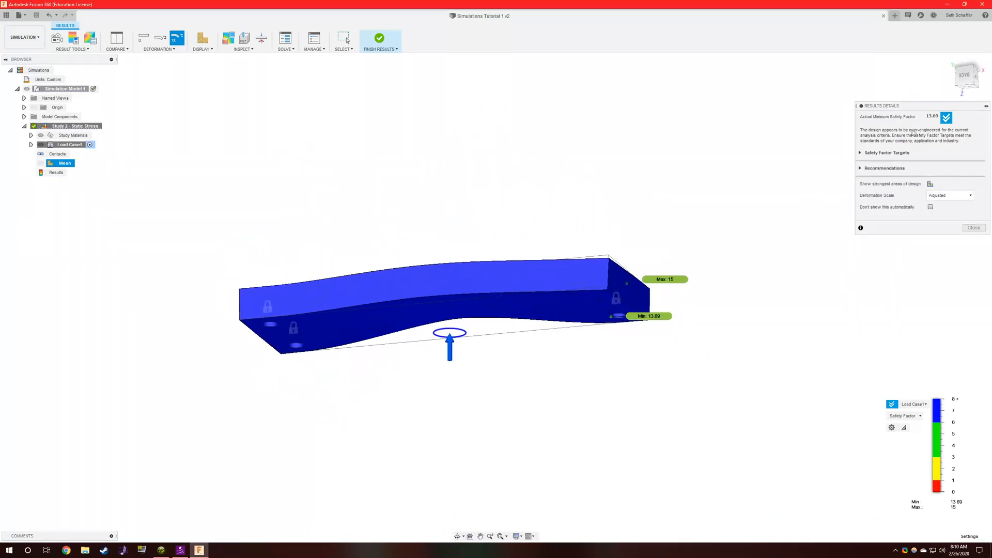
click(953, 197)
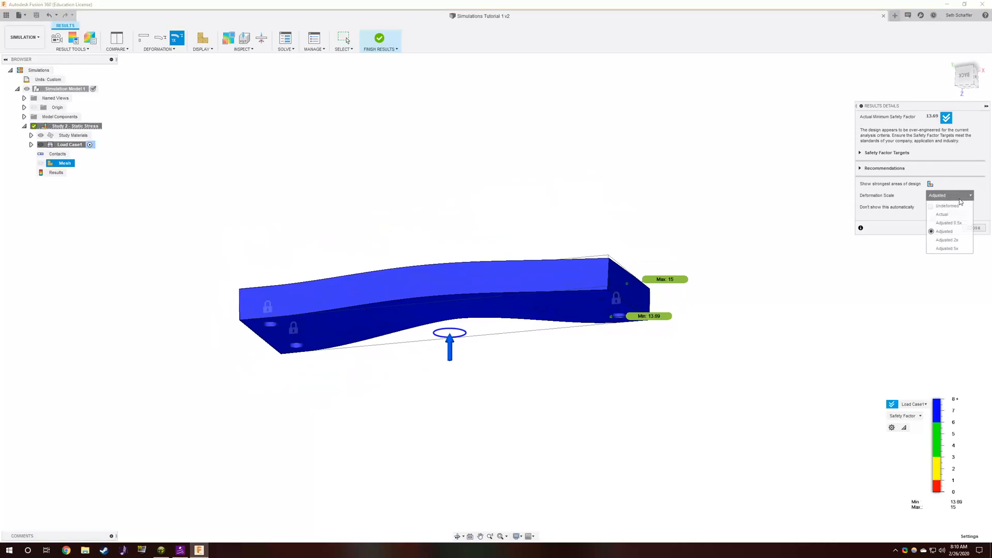
click(943, 214)
shift+middle_drag(664, 250, 679, 260)
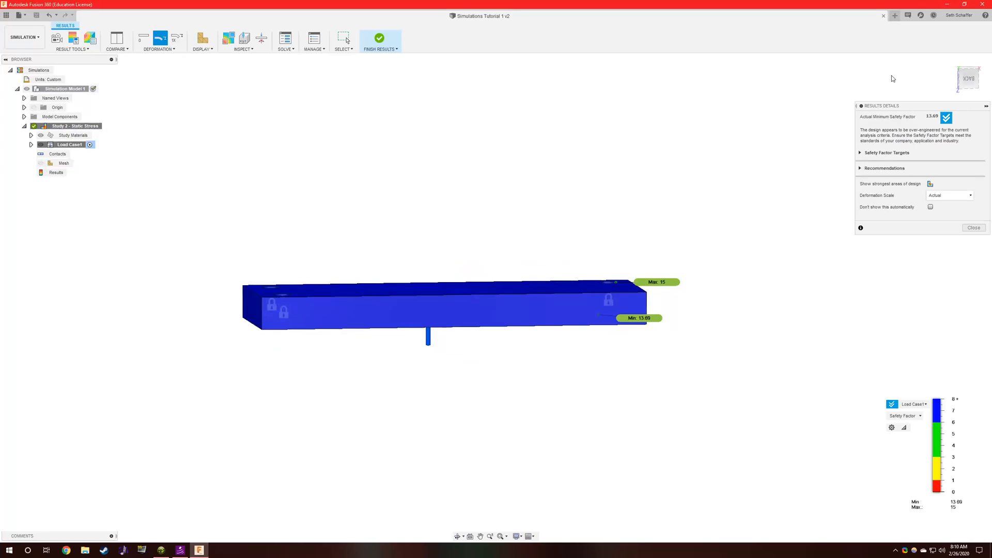
click(969, 77)
scroll(457, 312, up, 5)
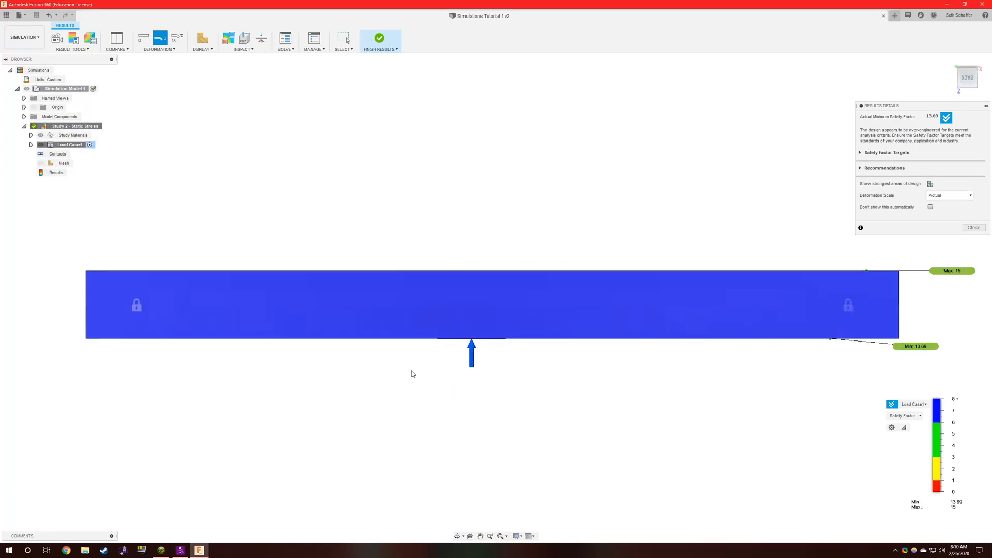
scroll(502, 336, down, 5)
middle_drag(653, 277, 671, 196)
- Set the deformation scale to Adjusted and view the exaggerated bending of the plate at an angle
click(949, 196)
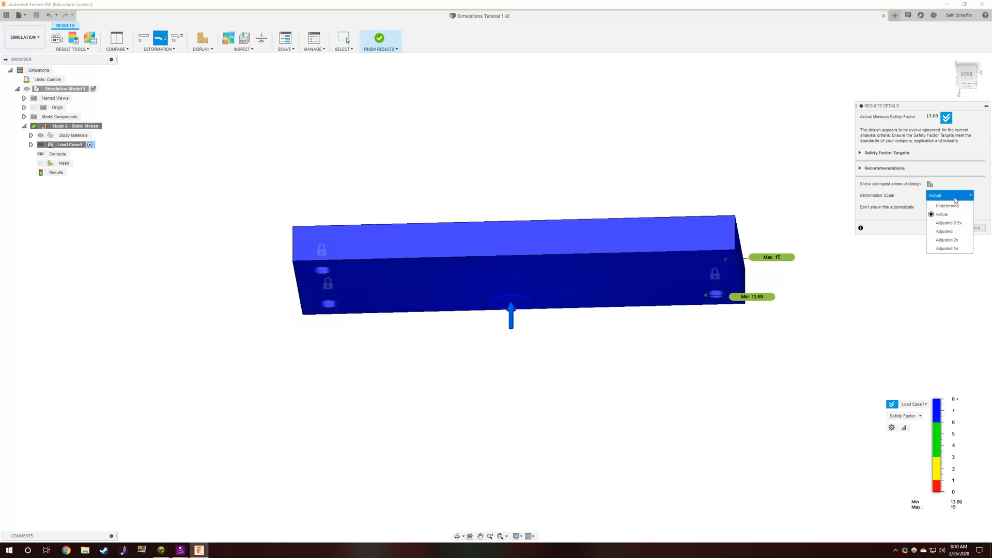
click(945, 231)
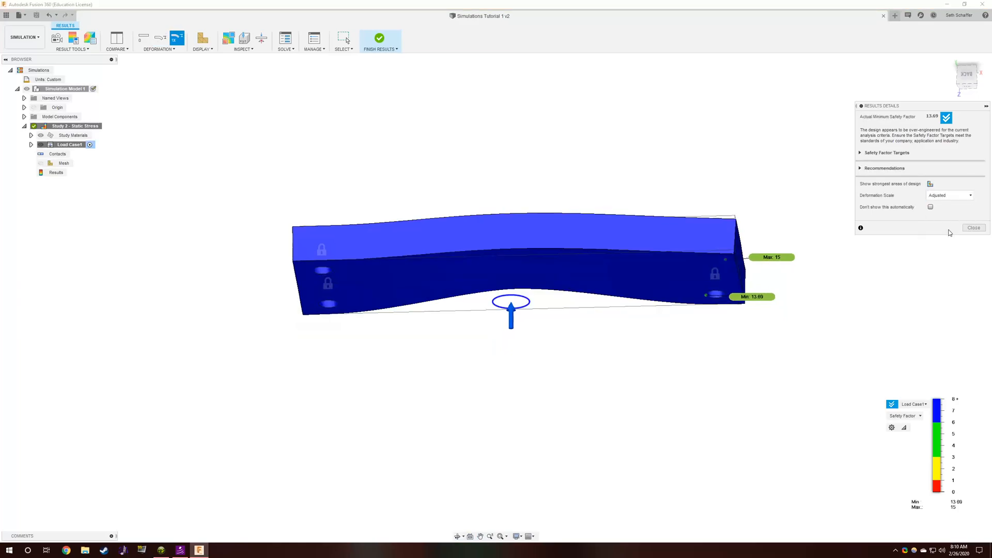
scroll(665, 209, down, 2)
mouse_move(664, 209)
shift+middle_down()
mouse_move(699, 181)
mouse_move(683, 151)
mouse_move(667, 199)
mouse_move(644, 186)
mouse_move(651, 199)
shift+middle_up()
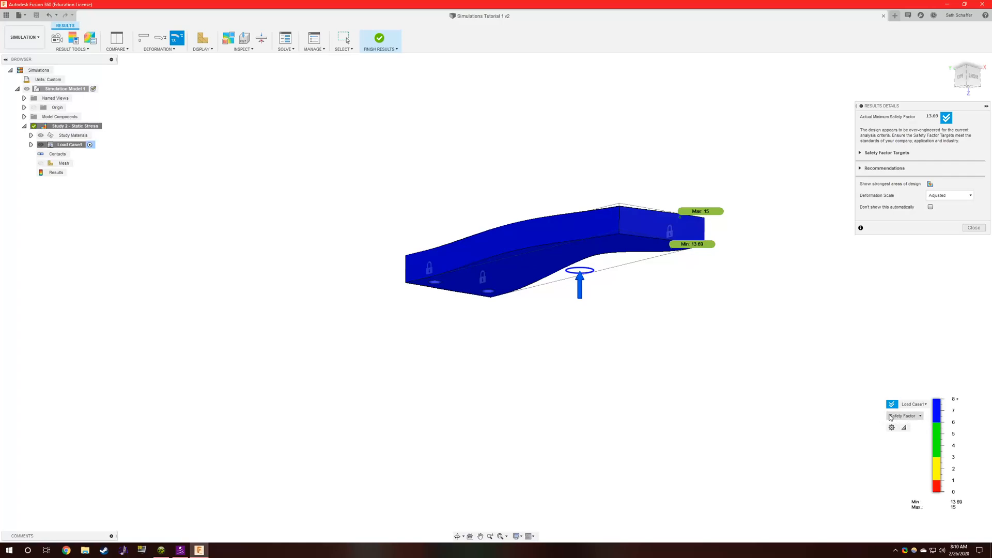
scroll(635, 208, up, 2)
middle_drag(658, 200, 651, 241)
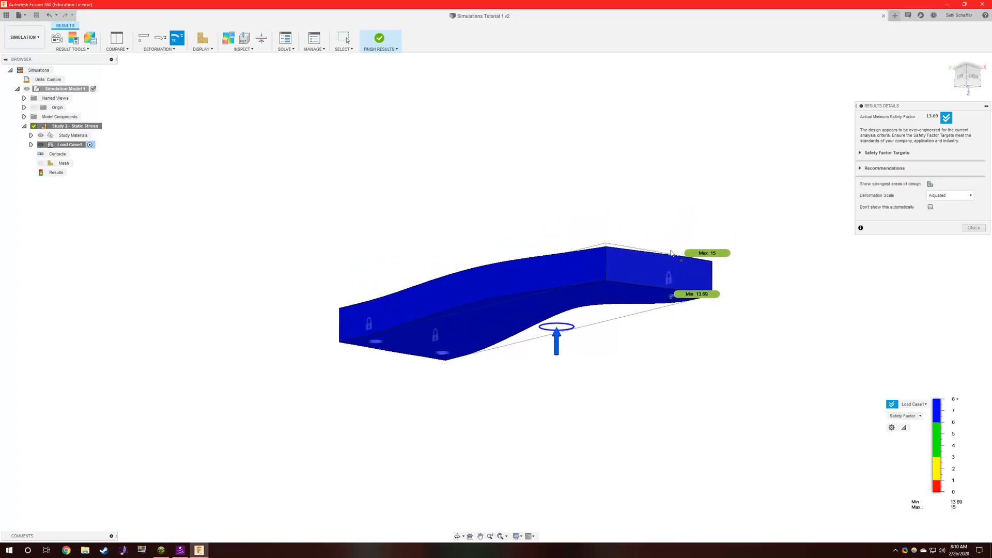
- Display the Stress result on the plate and inspect the stress around the holes and the loaded area
mouse_move(930, 429)
click(916, 418)
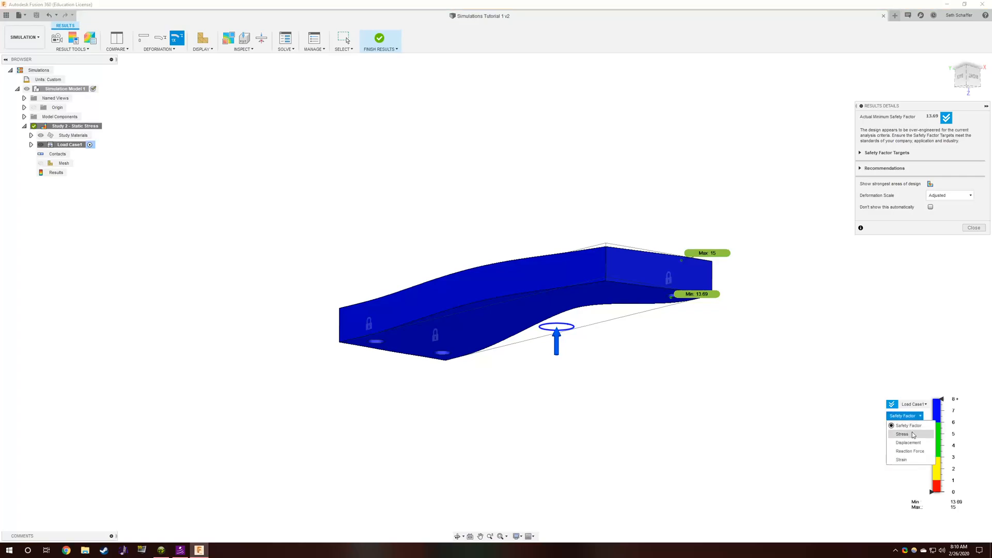
click(901, 434)
scroll(687, 293, up, 2)
shift+middle_drag(699, 291, 537, 245)
scroll(538, 245, up, 1)
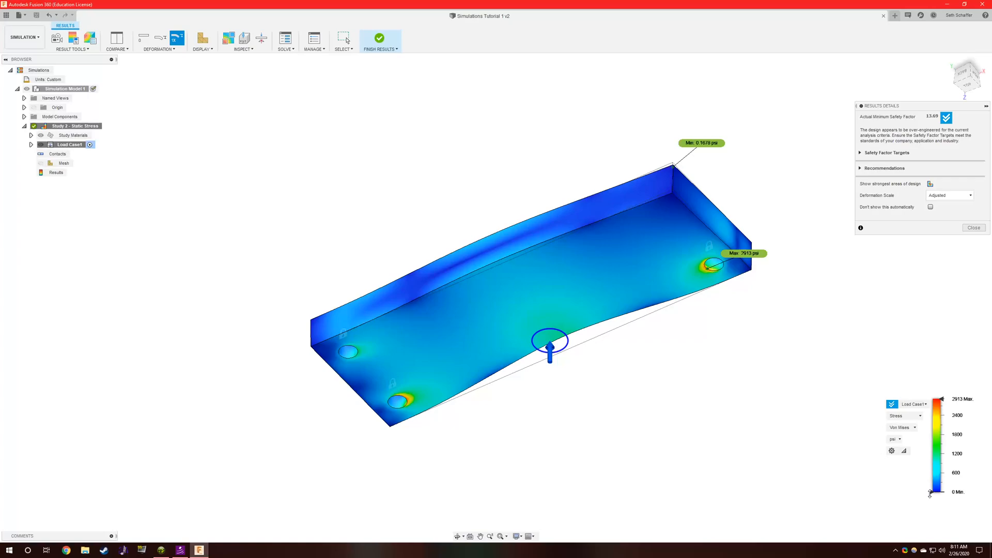
shift+middle_drag(614, 301, 678, 337)
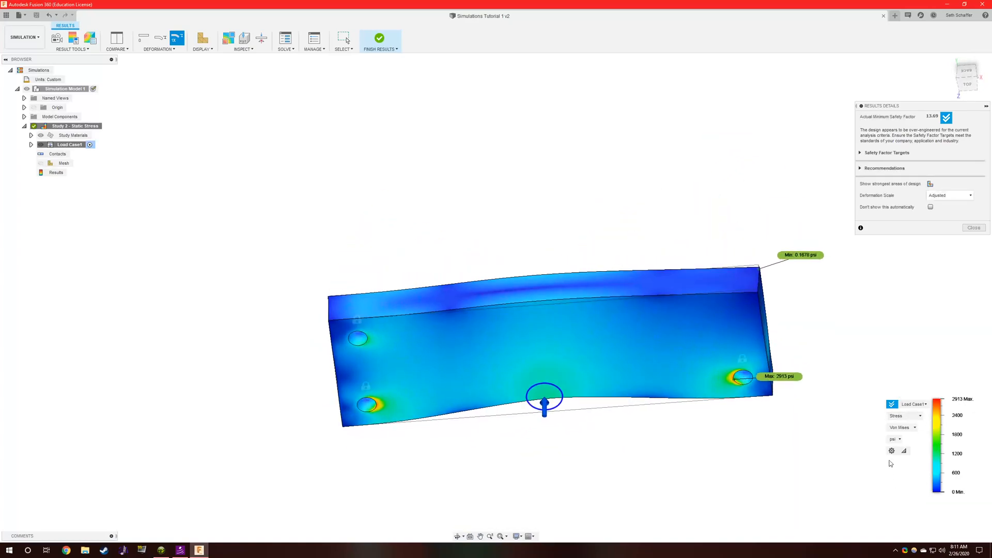
- Raise the stress legend's lower threshold to about 490 psi to isolate the more heavily stressed regions
mouse_move(934, 495)
drag(930, 494, 928, 459)
drag(928, 463, 931, 477)
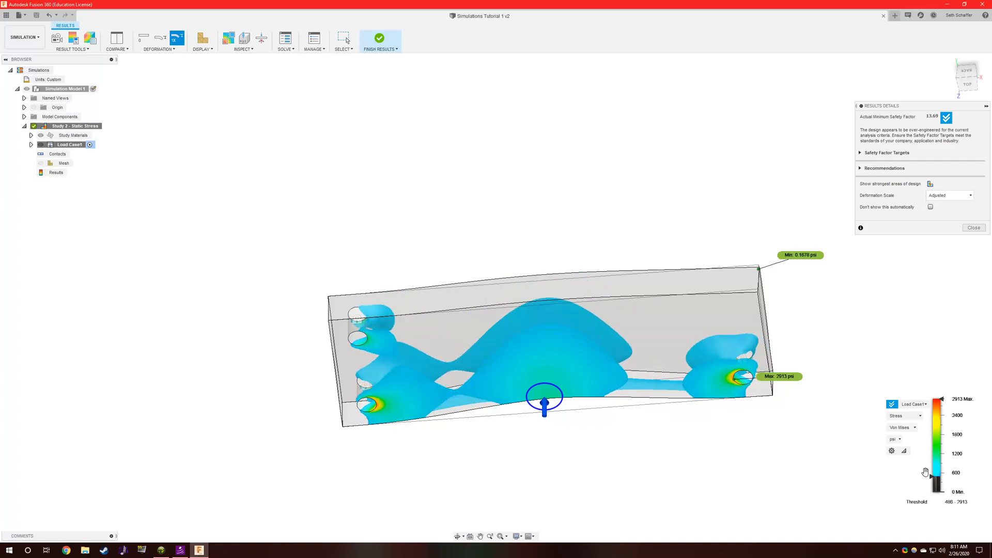
shift+middle_drag(724, 443, 714, 367)
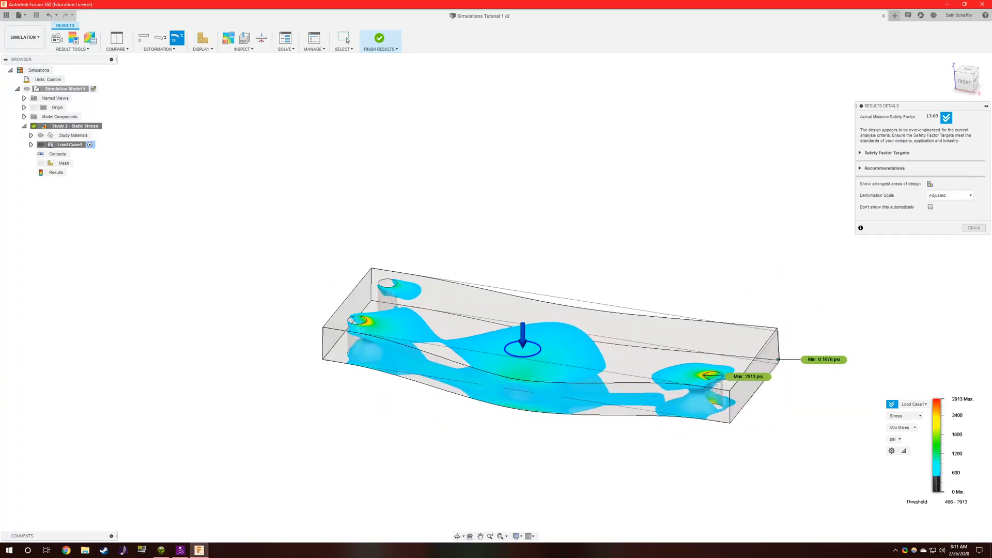
- Set the deformation scale to Actual for the filtered stress result
click(949, 195)
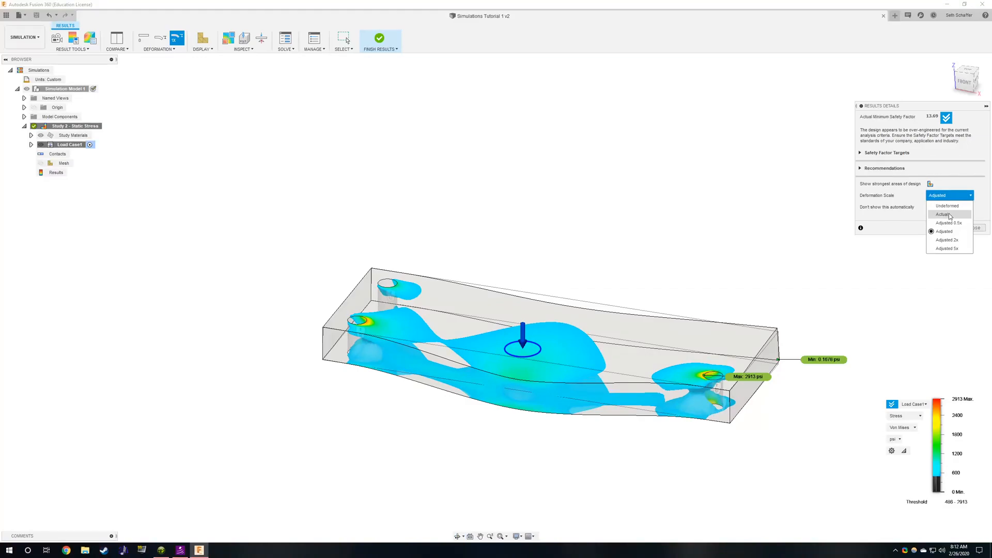
click(949, 214)
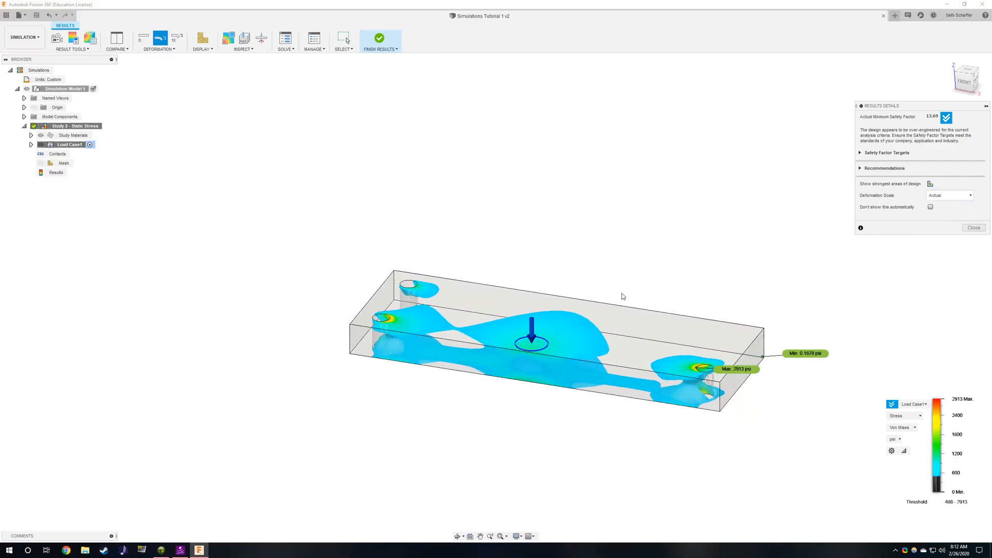
mouse_move(622, 291)
shift+middle_down()
mouse_move(633, 258)
mouse_move(625, 284)
shift+middle_up()
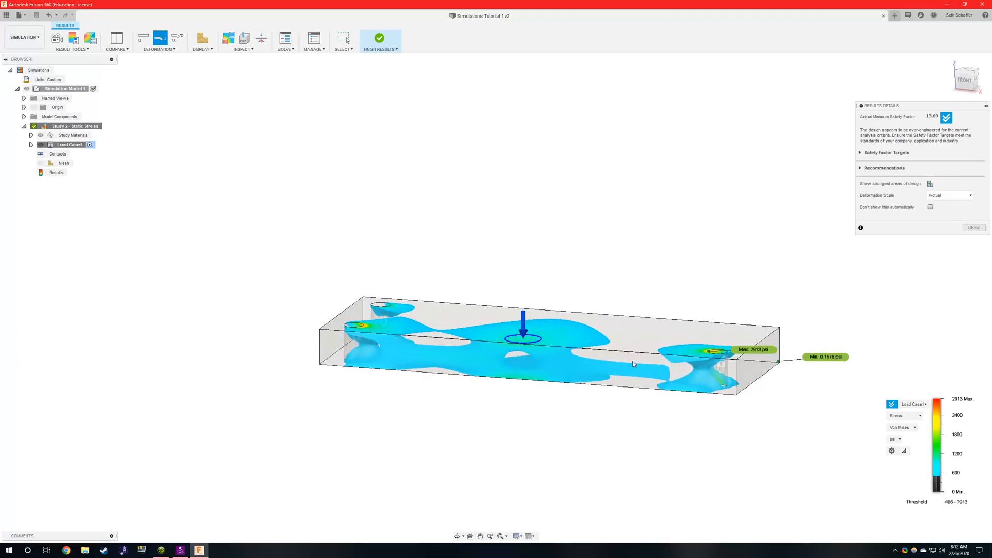
- Examine from several sides how the filtered stress regions run through the plate between the holes and the load
shift+middle_drag(687, 375, 507, 426)
shift+middle_drag(567, 314, 547, 407)
mouse_move(509, 374)
shift+middle_down()
mouse_move(498, 380)
mouse_move(556, 373)
mouse_move(505, 382)
shift+middle_up()
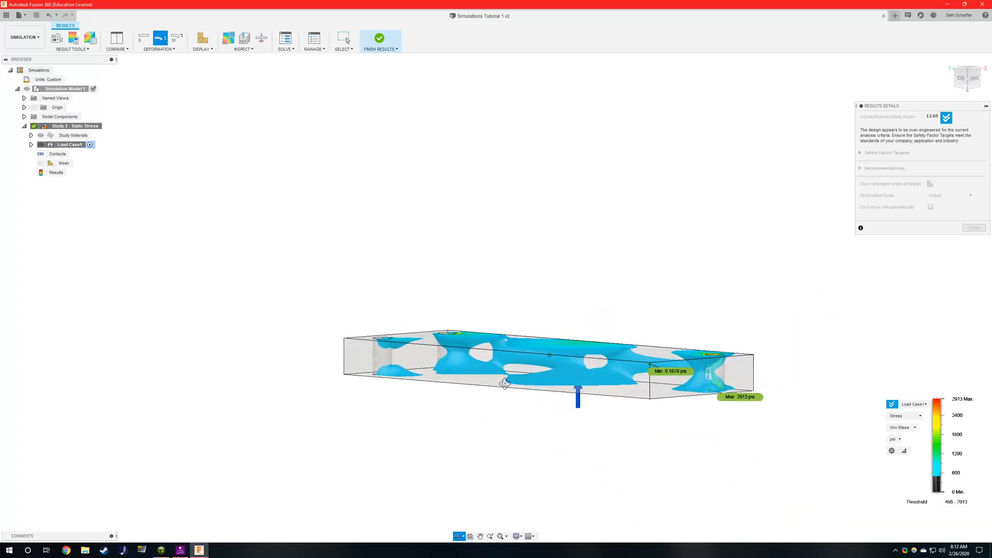
scroll(495, 365, down, 1)
scroll(527, 324, up, 2)
shift+middle_drag(430, 383, 551, 263)
scroll(551, 265, down, 2)
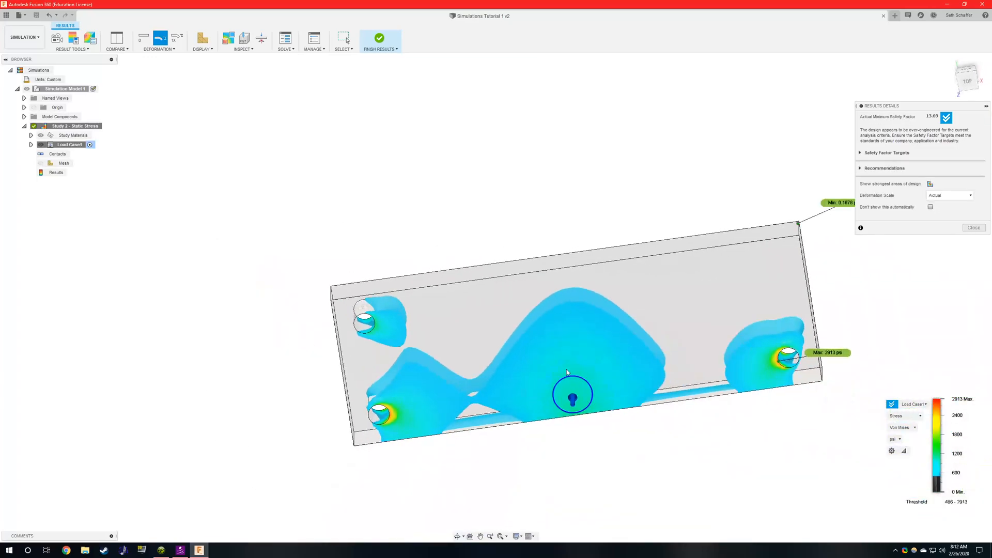
scroll(566, 370, up, 1)
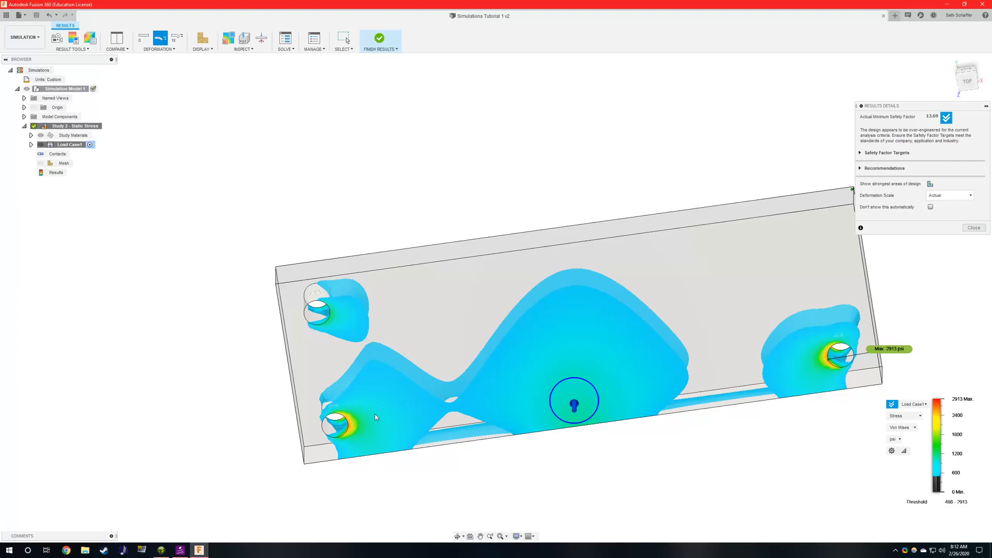
scroll(532, 225, down, 1)
shift+middle_drag(532, 225, 397, 224)
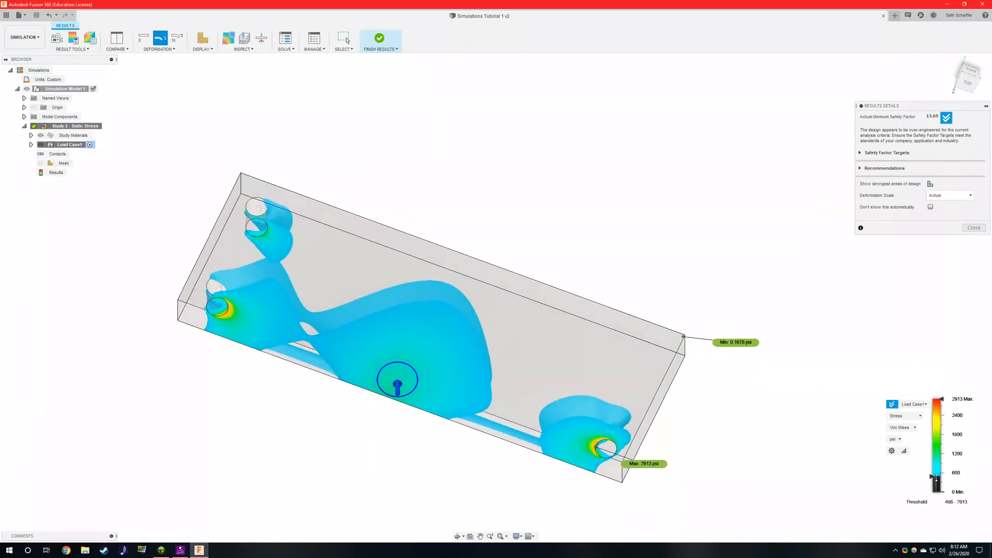
- Lower the stress legend's threshold and settle it at about 384 psi, viewing the stressed regions from above
mouse_move(932, 476)
mouse_down()
mouse_move(933, 460)
mouse_move(935, 483)
mouse_up()
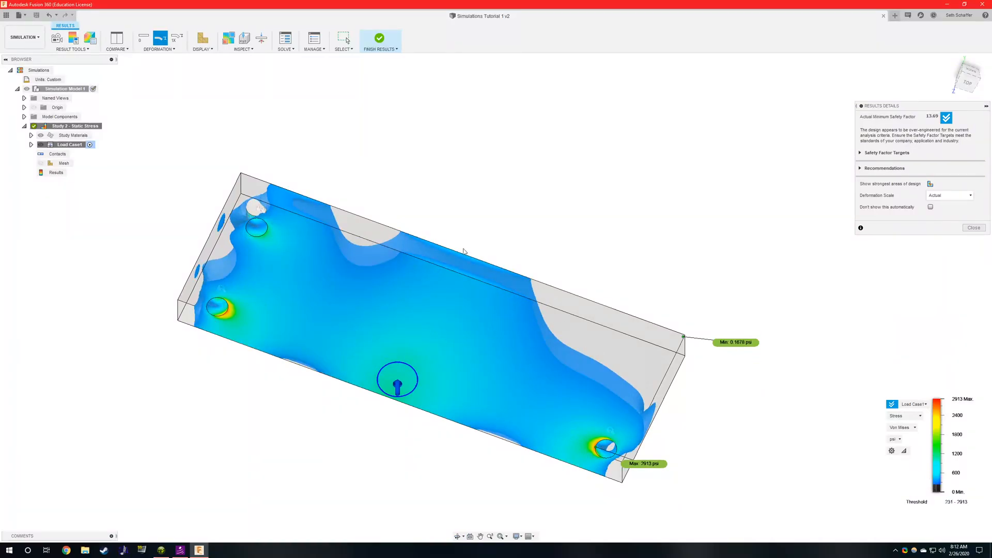
mouse_move(940, 481)
mouse_move(931, 484)
mouse_down()
mouse_move(926, 471)
mouse_move(930, 492)
mouse_move(924, 471)
mouse_move(924, 481)
mouse_up()
shift+middle_drag(351, 216, 336, 196)
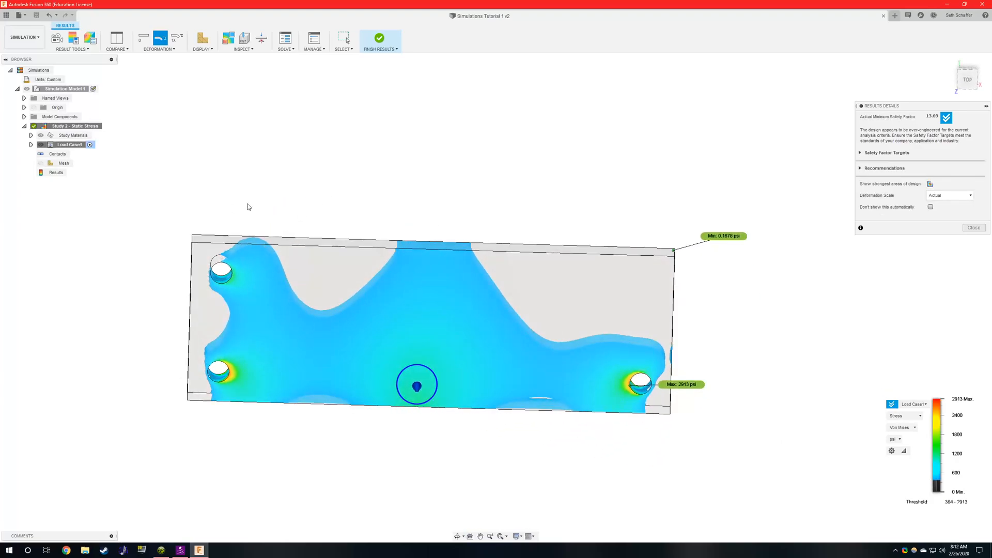
shift+middle_drag(324, 274, 419, 379)
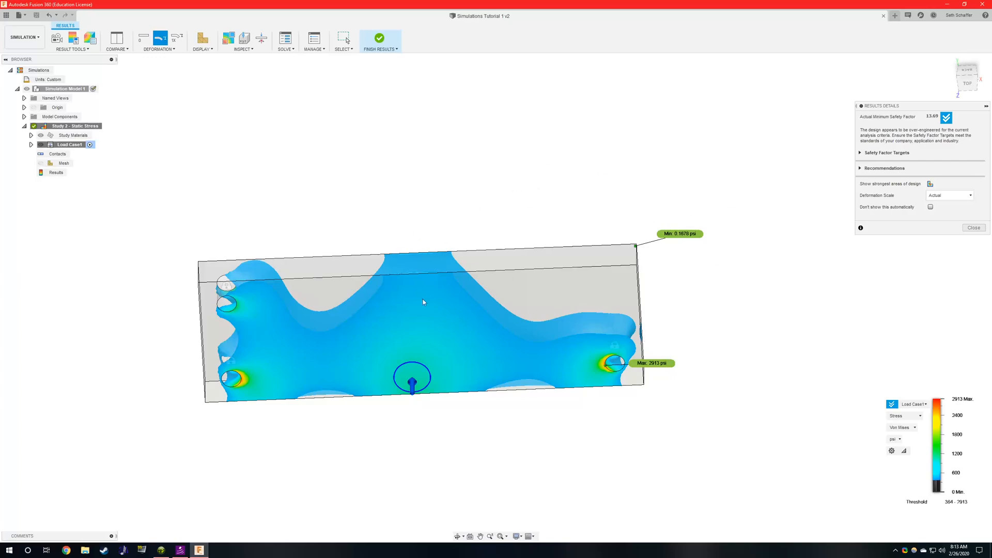
- Close the results details and return to the Design workspace
shift+middle_drag(365, 310, 387, 325)
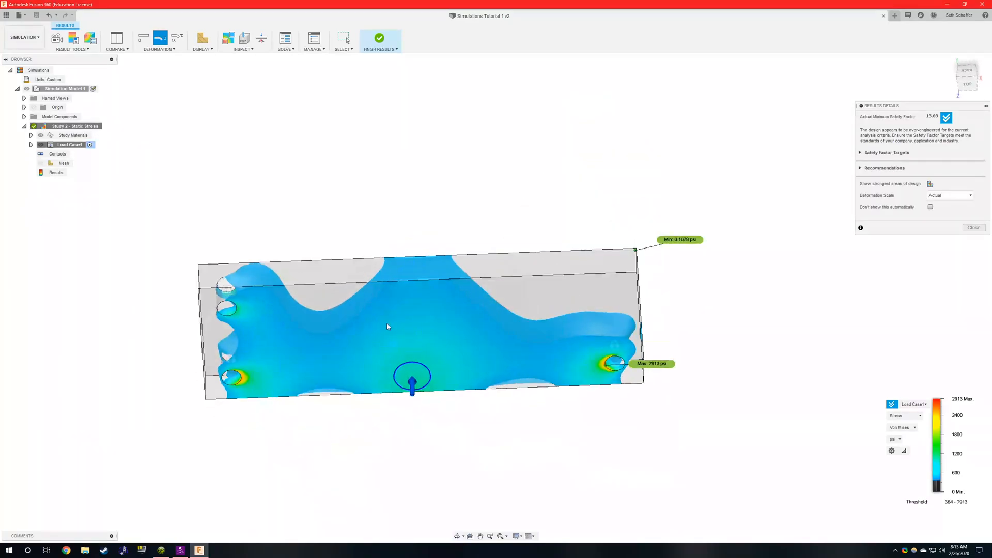
click(973, 228)
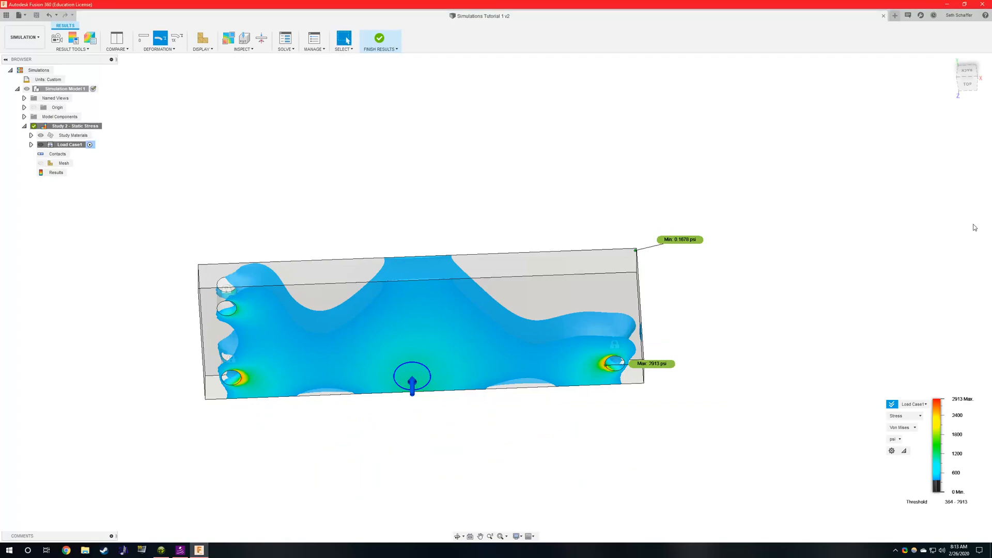
click(24, 37)
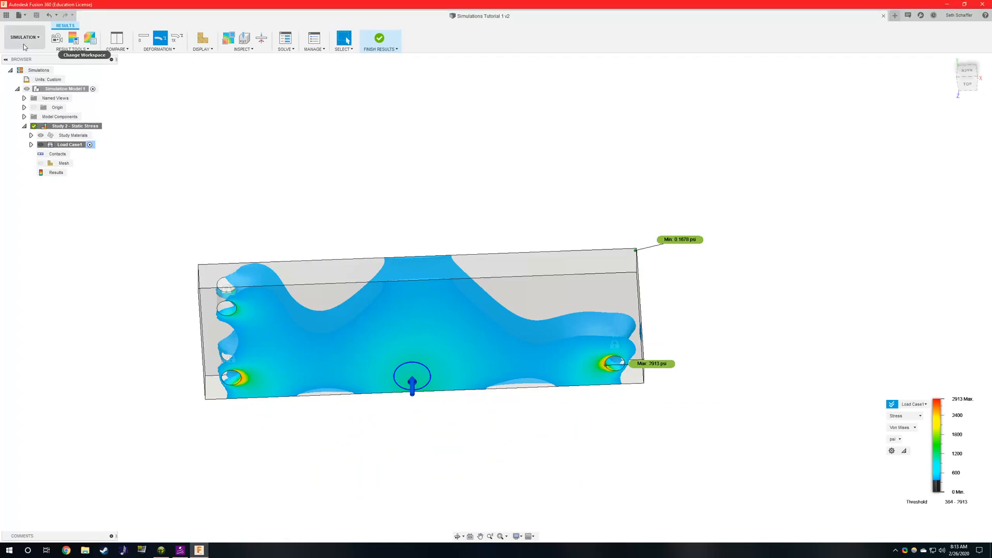
click(35, 57)
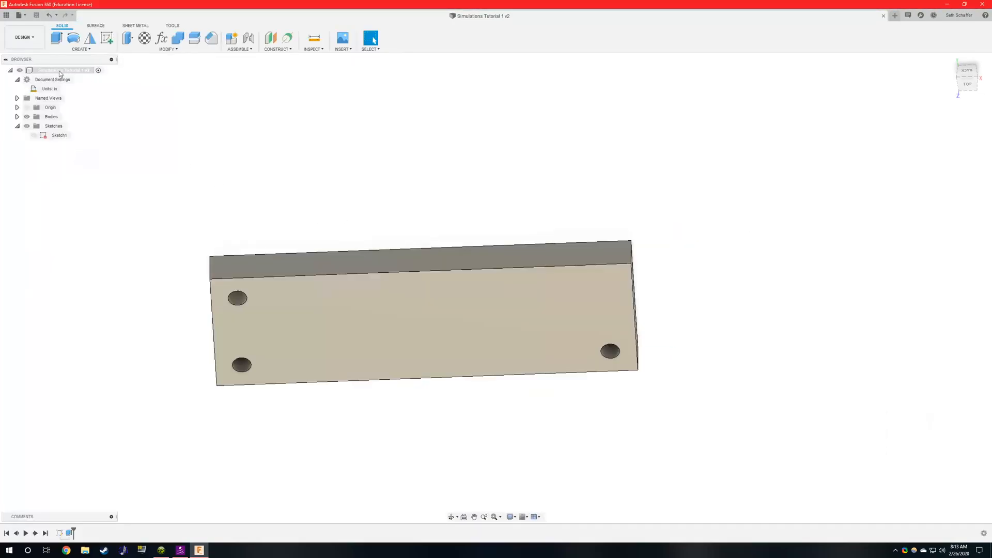
- Check the whole plate component's properties, including its mass
right_click(59, 72)
click(85, 141)
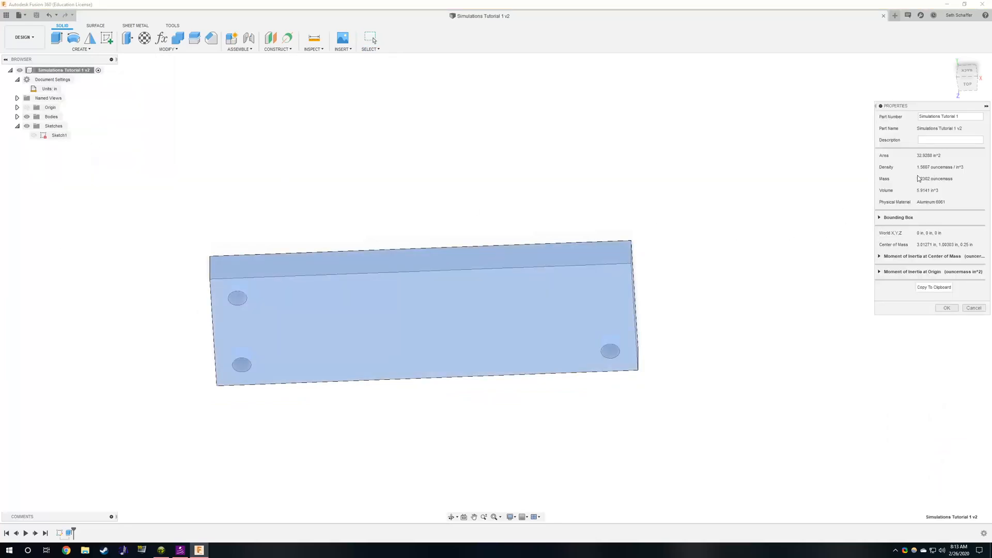
click(609, 201)
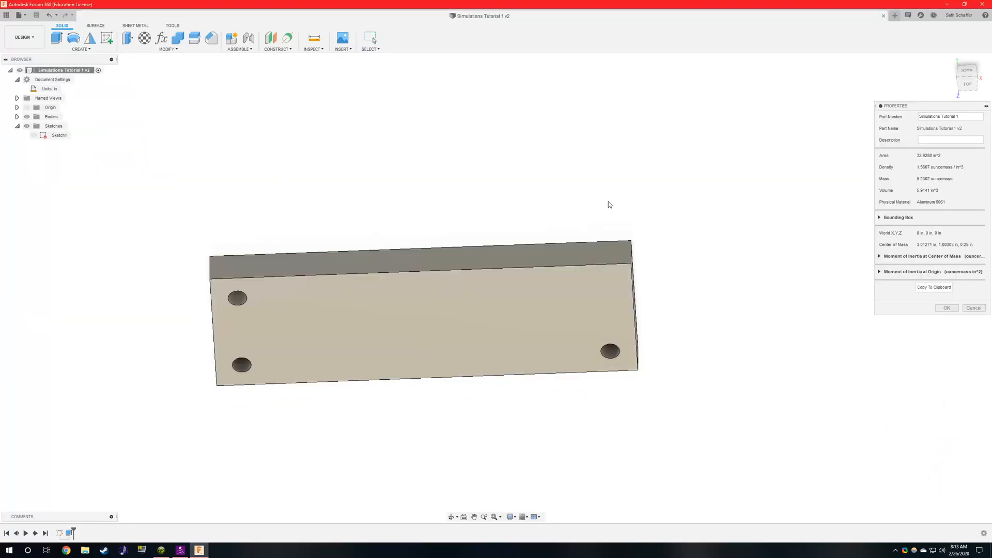
click(946, 307)
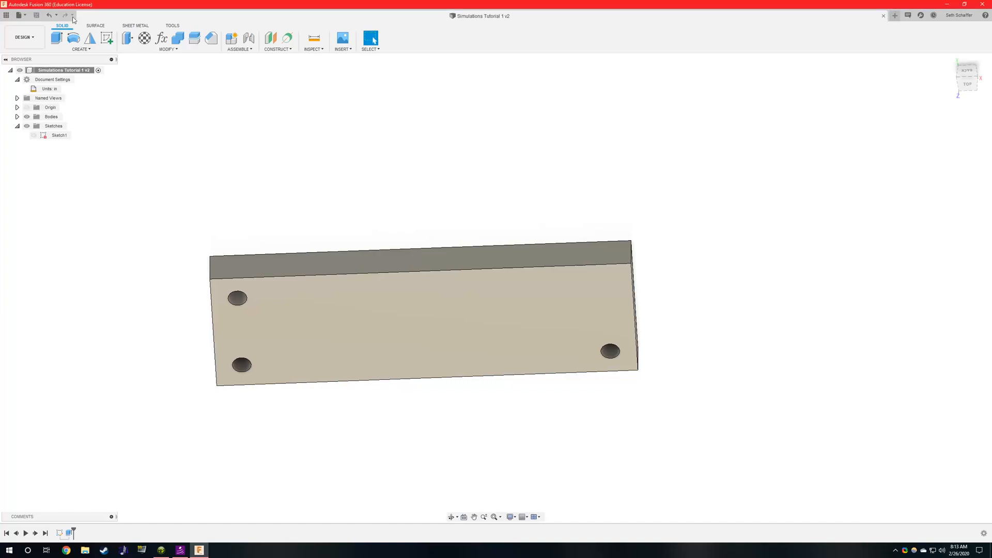
- On the plate's large top face, sketch a diagonal line from the short edge beside the single hole to the midpoint of the upper long edge
click(107, 37)
click(423, 293)
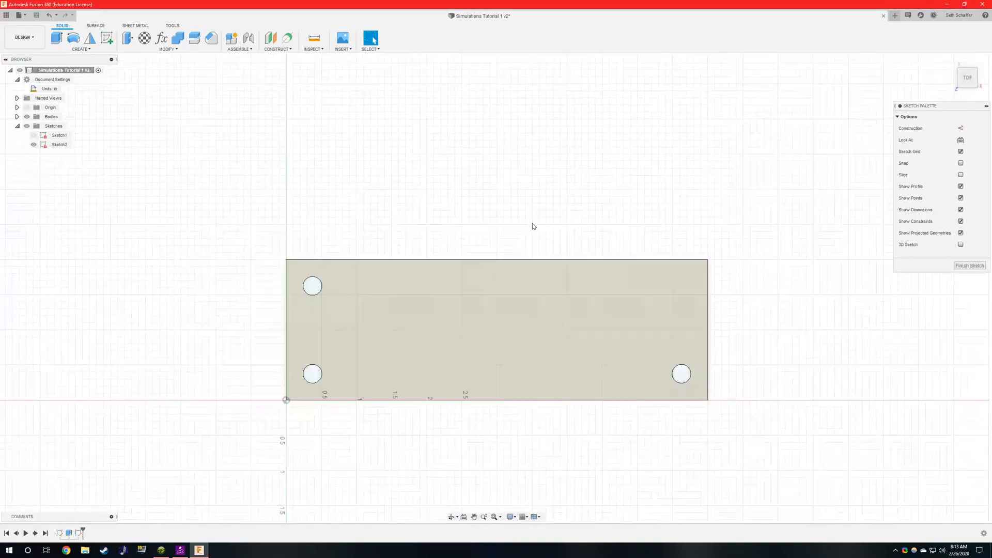
click(708, 349)
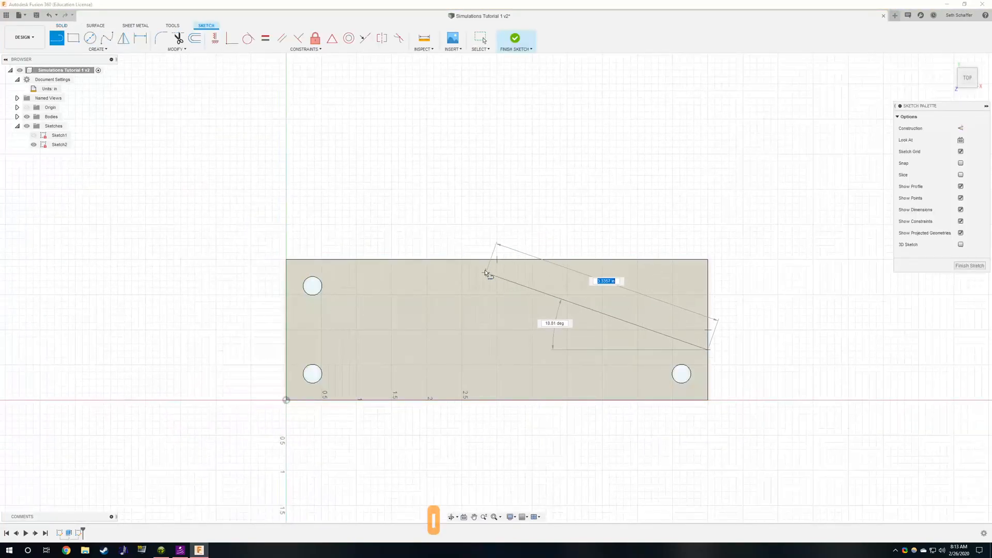
click(500, 260)
key(Escape)
key(Escape)
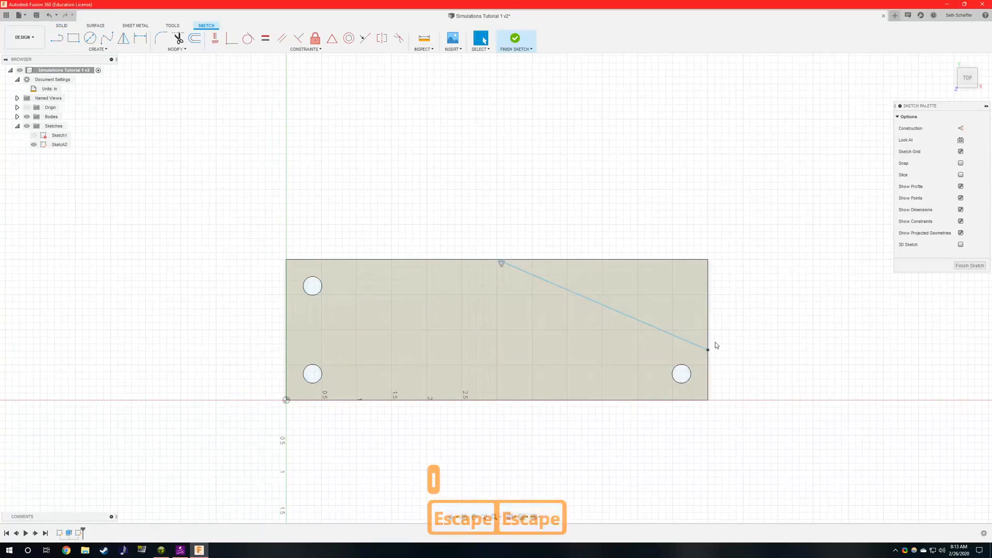
- Extrude the triangular corner profile through the plate's full thickness to cut it away
key(e)
click(573, 297)
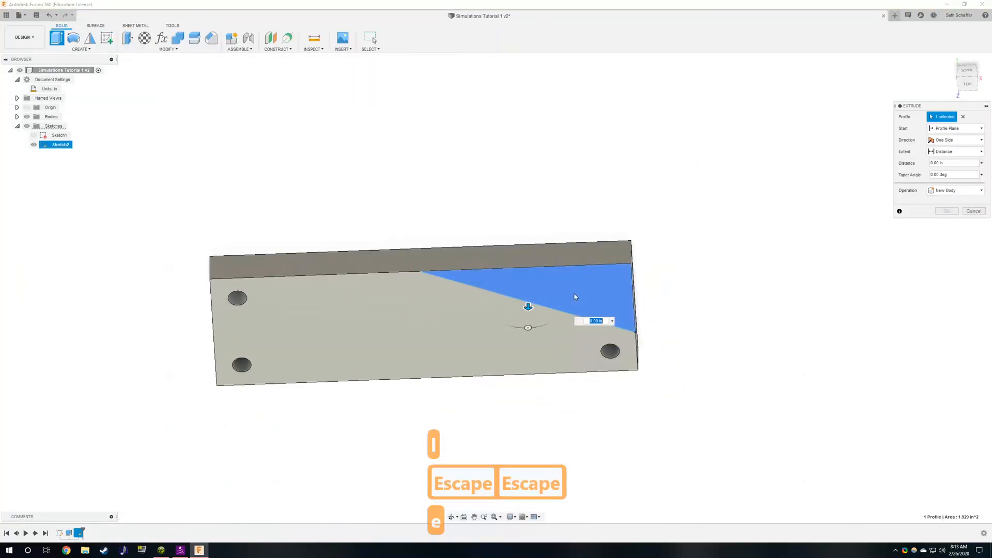
drag(527, 306, 526, 229)
key(Return)
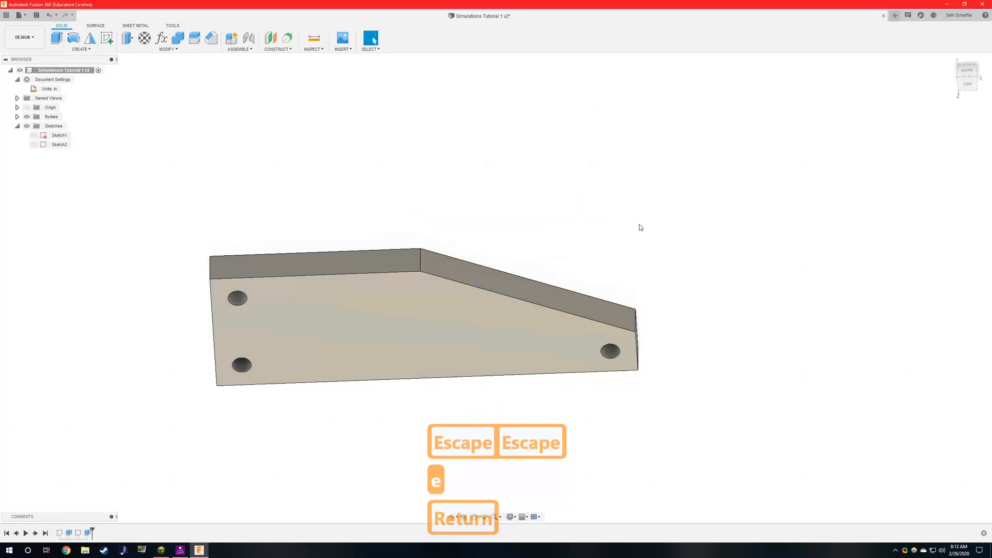
- Check the mass and other properties of the plate with its corner cut off
shift+middle_drag(545, 227, 499, 217)
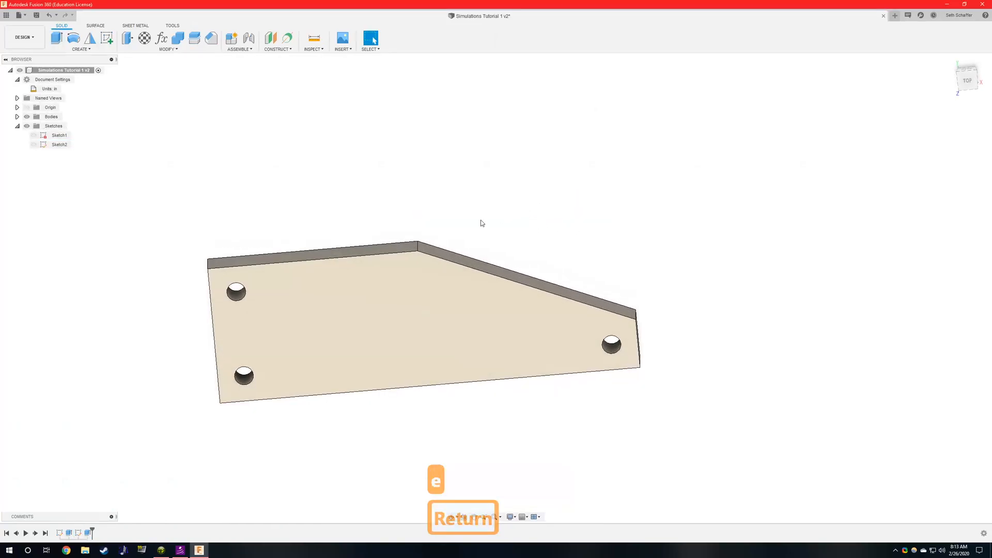
right_click(44, 71)
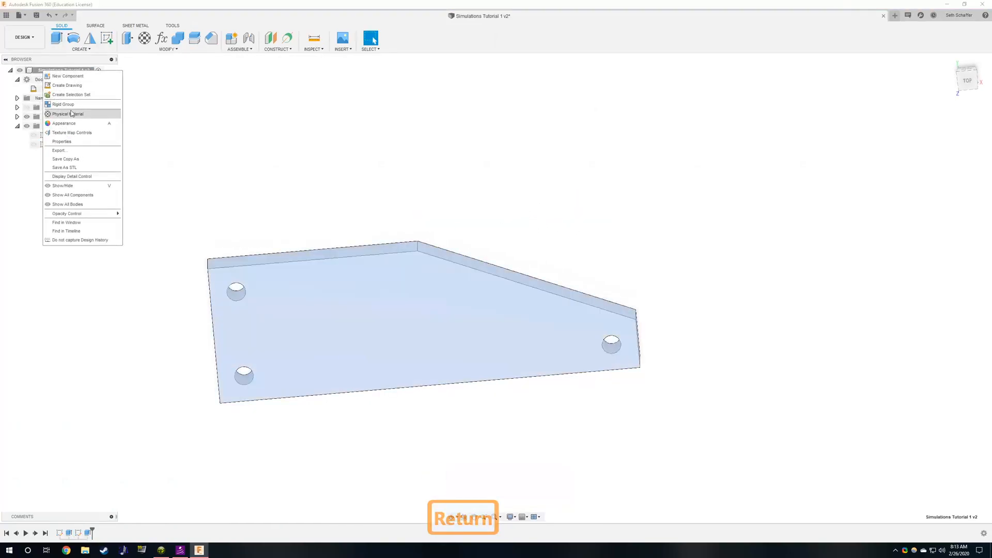
click(77, 141)
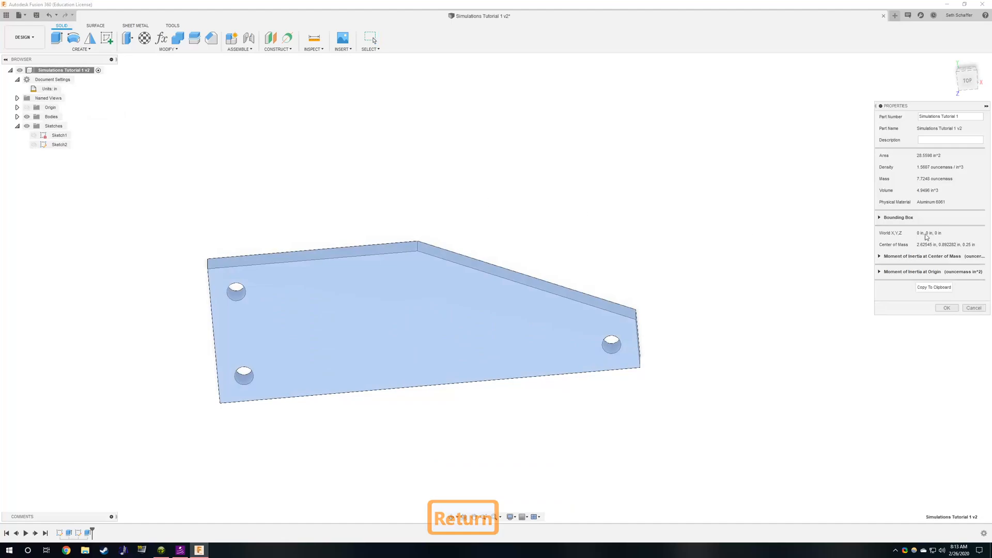
click(965, 305)
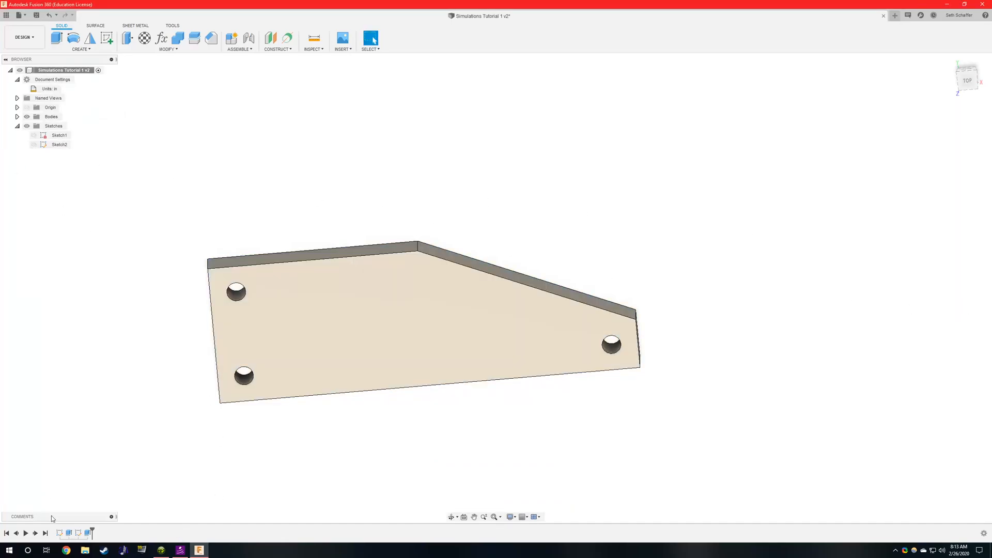
- In the corner cut's sketch, delete the midpoint constraint on the diagonal line and move its upper end along the edge to about X 1.58 in
double_click(78, 533)
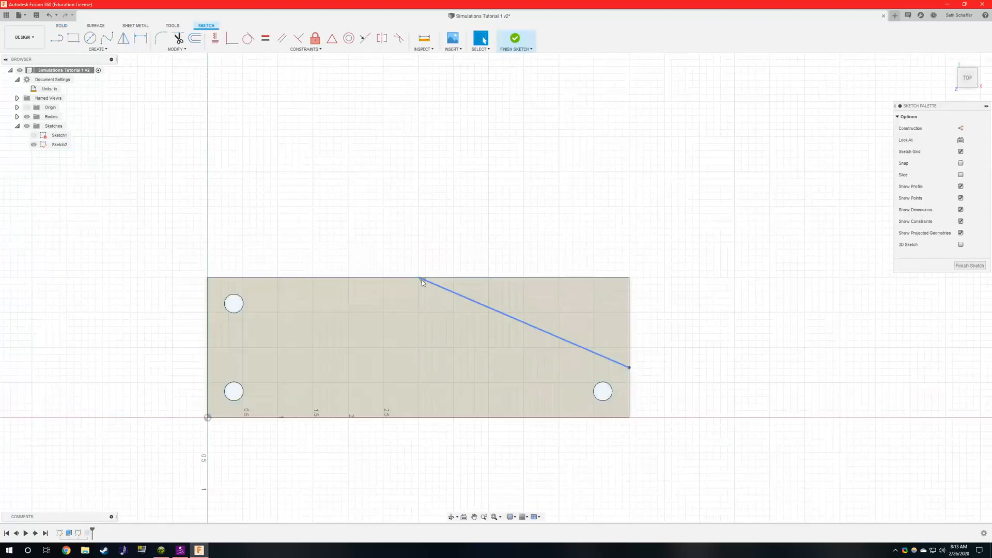
click(421, 282)
key(Delete)
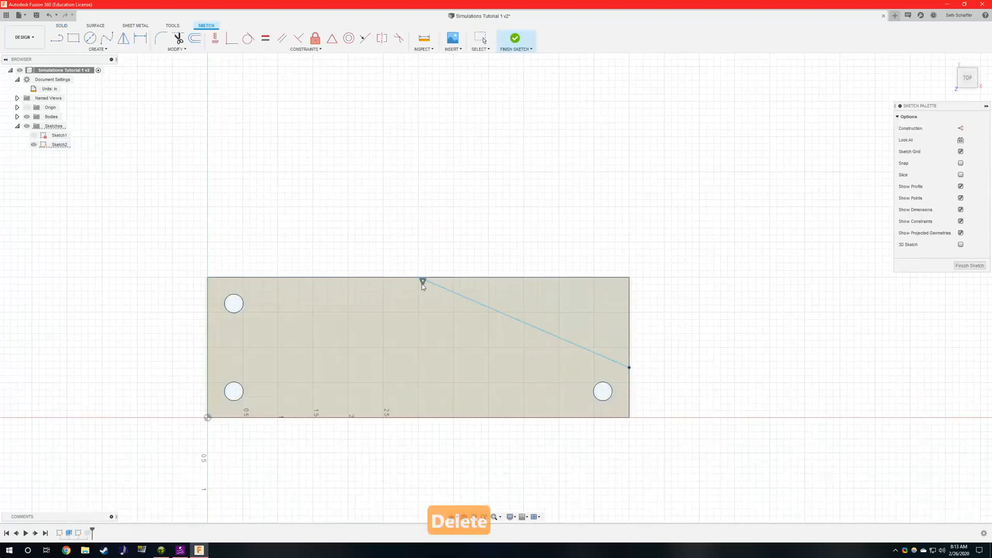
drag(421, 281, 322, 280)
click(969, 265)
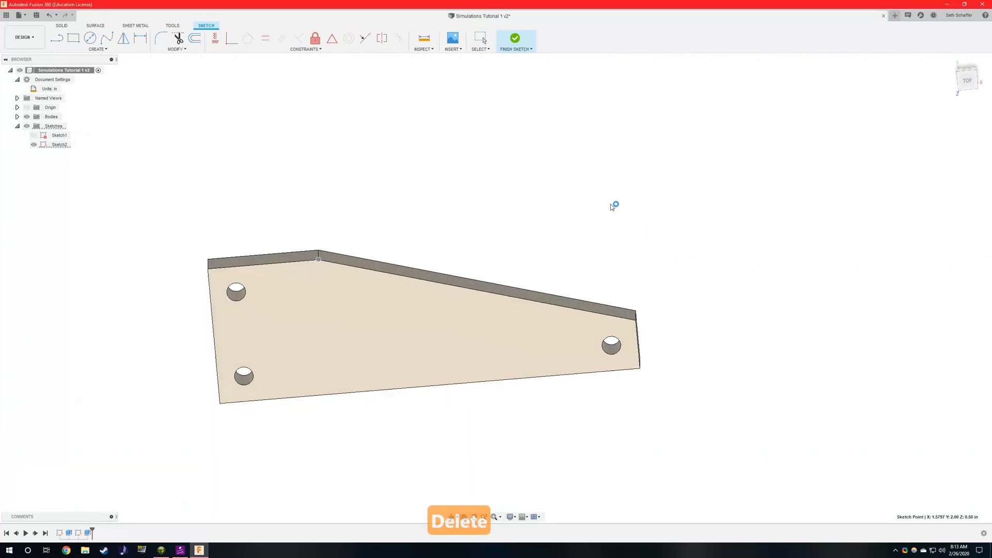
- Check the component's mass again with the enlarged corner cut
right_click(74, 70)
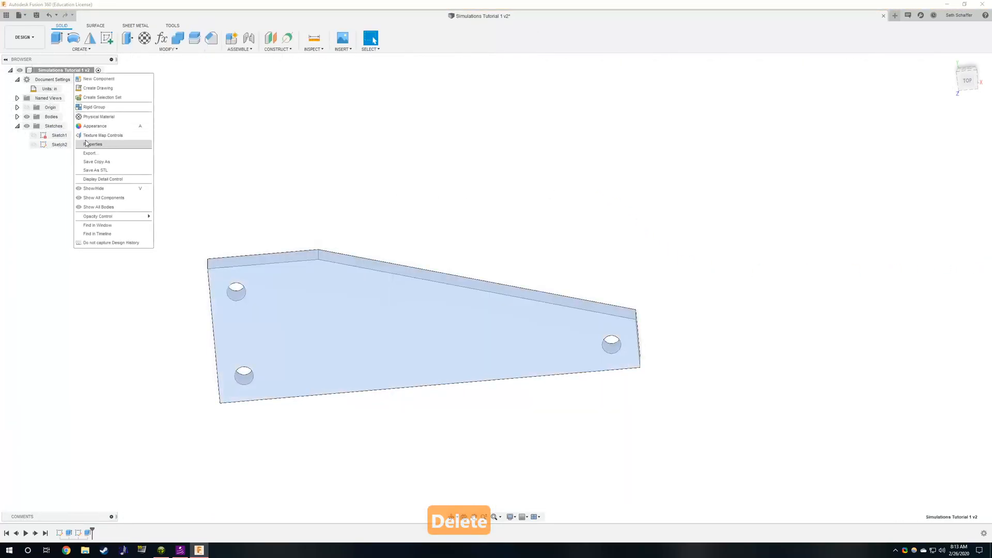
click(93, 144)
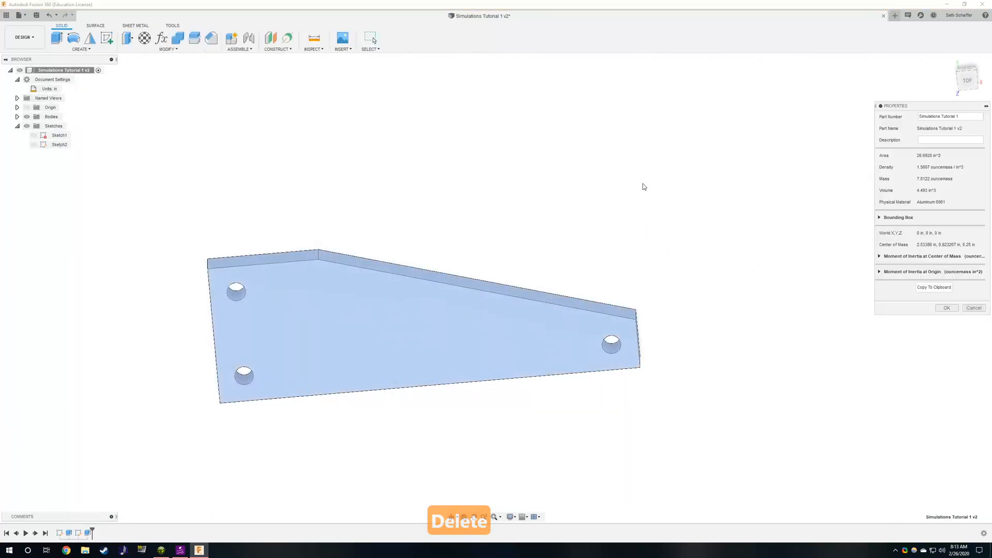
click(947, 308)
- Return to the Simulation workspace, leave the outdated results and regenerate the mesh for the reshaped plate
click(24, 37)
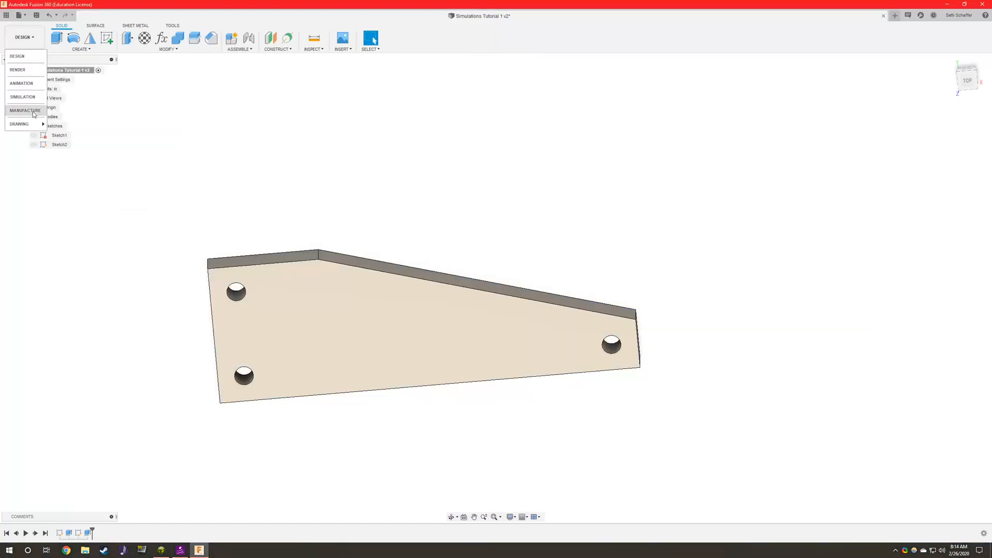
click(22, 97)
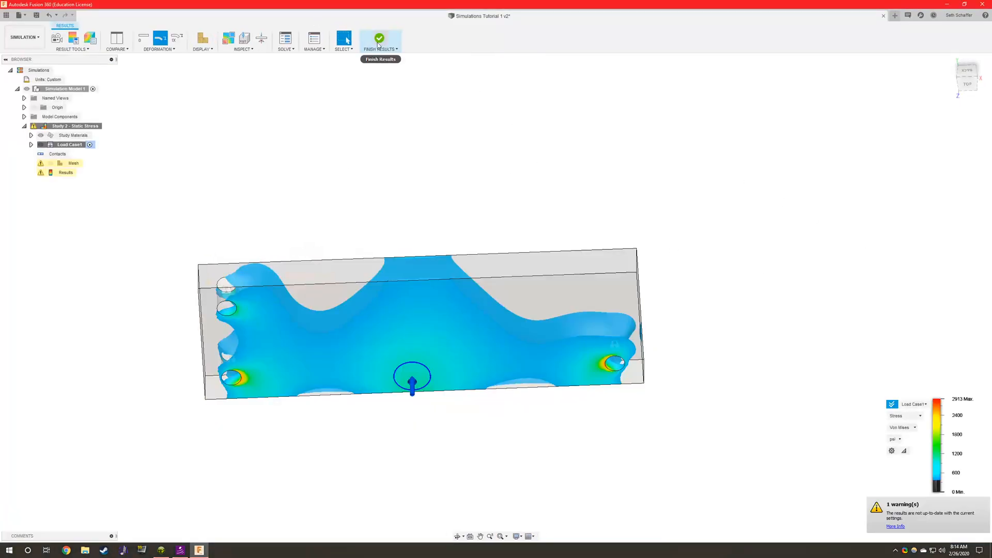
click(377, 40)
click(421, 43)
click(378, 40)
right_click(68, 163)
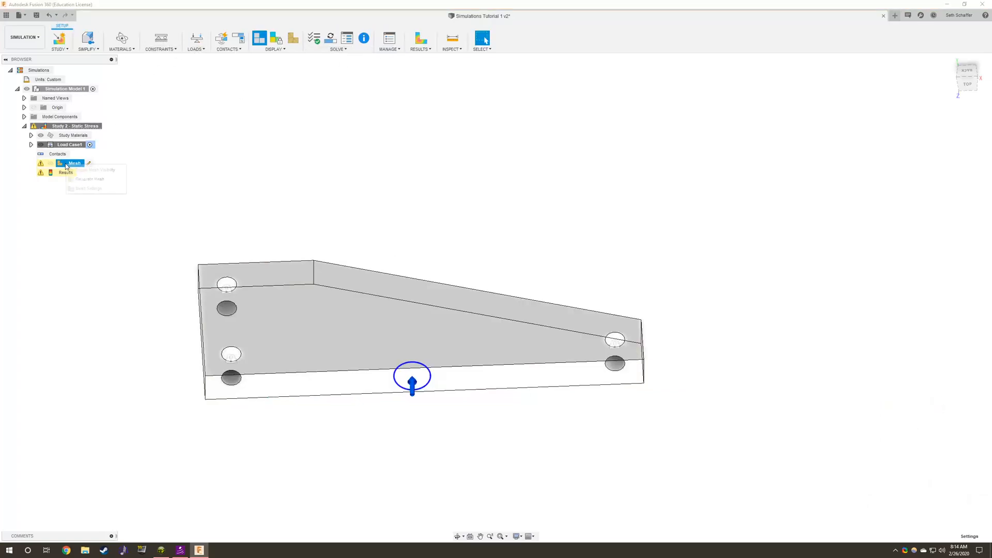
click(93, 180)
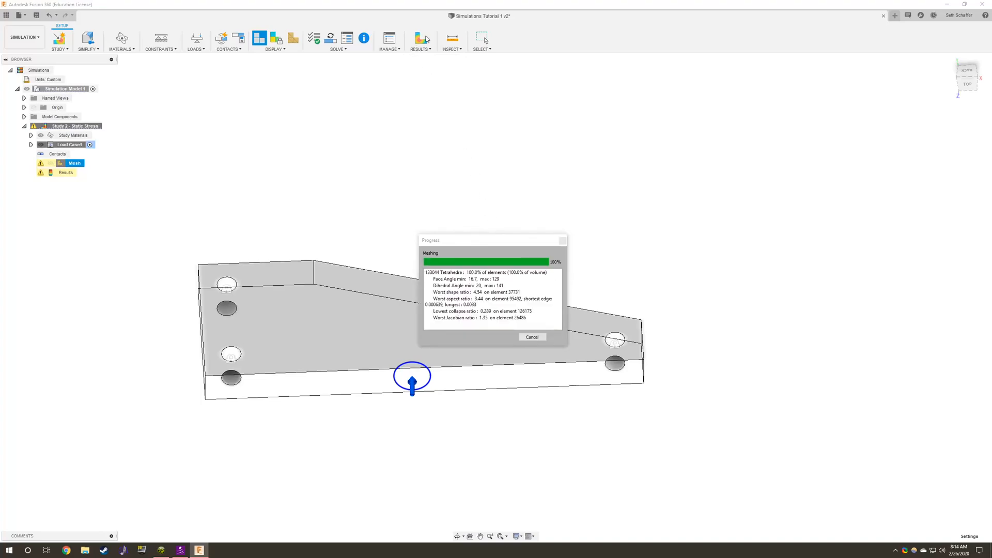
click(537, 338)
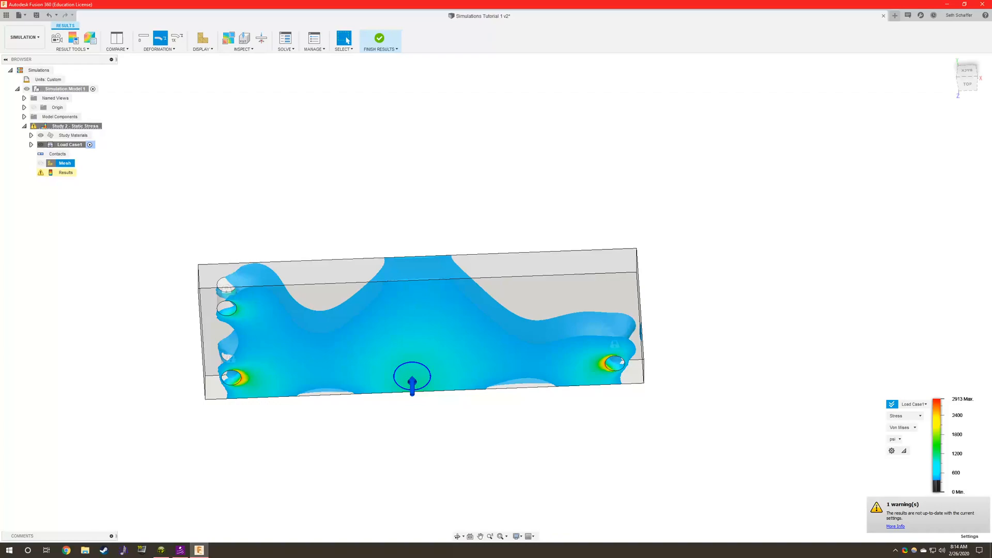
- Solve the static stress study on the cloud for the reshaped plate and follow the job until its results load
click(380, 41)
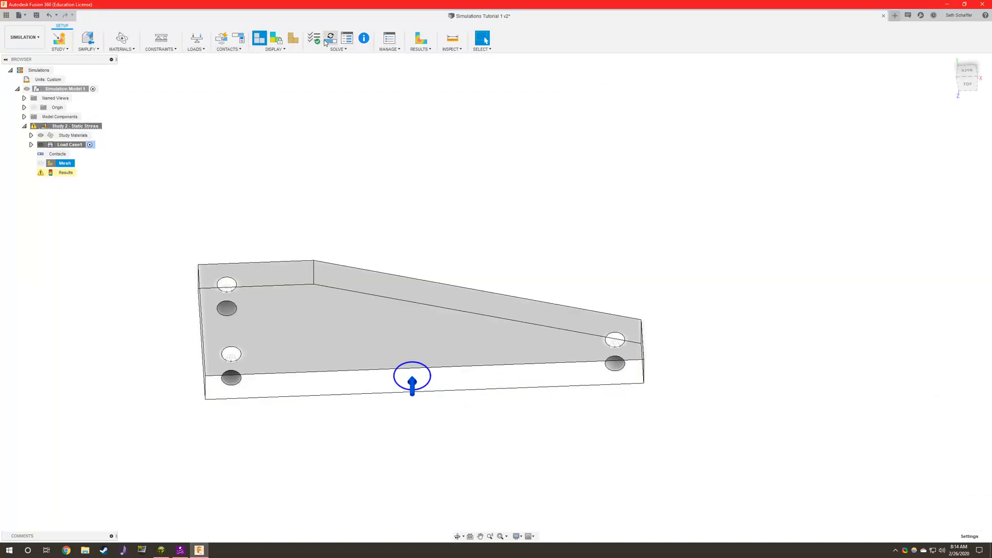
click(326, 41)
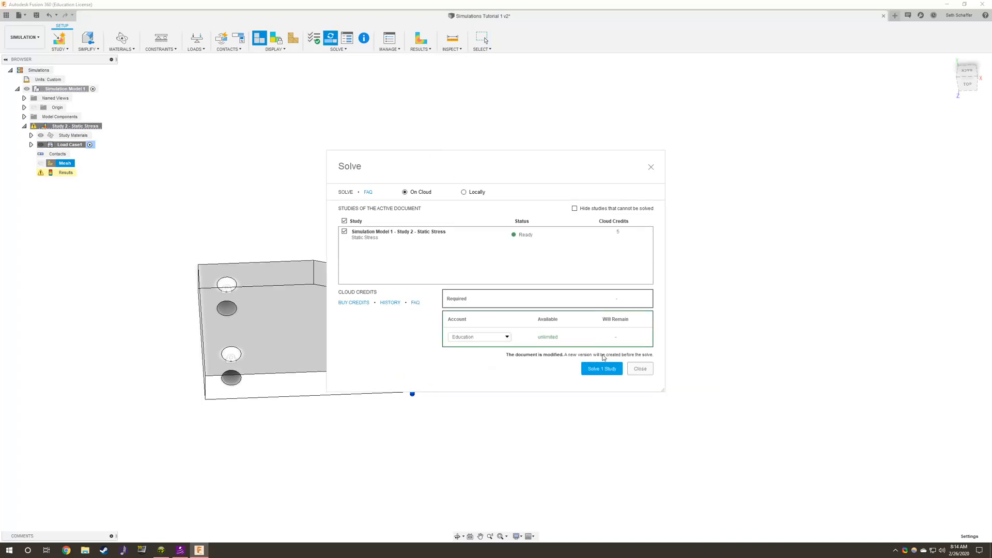
click(602, 368)
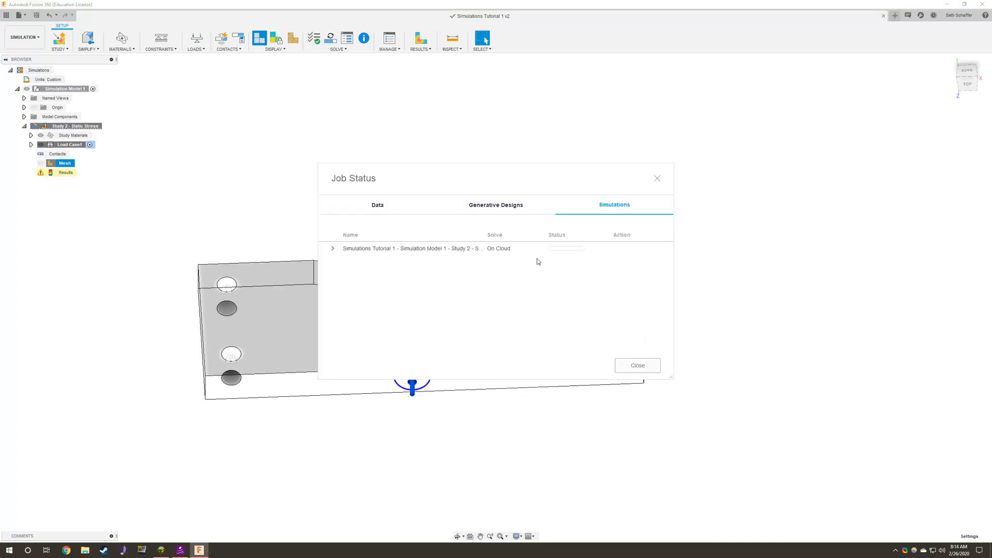
click(332, 249)
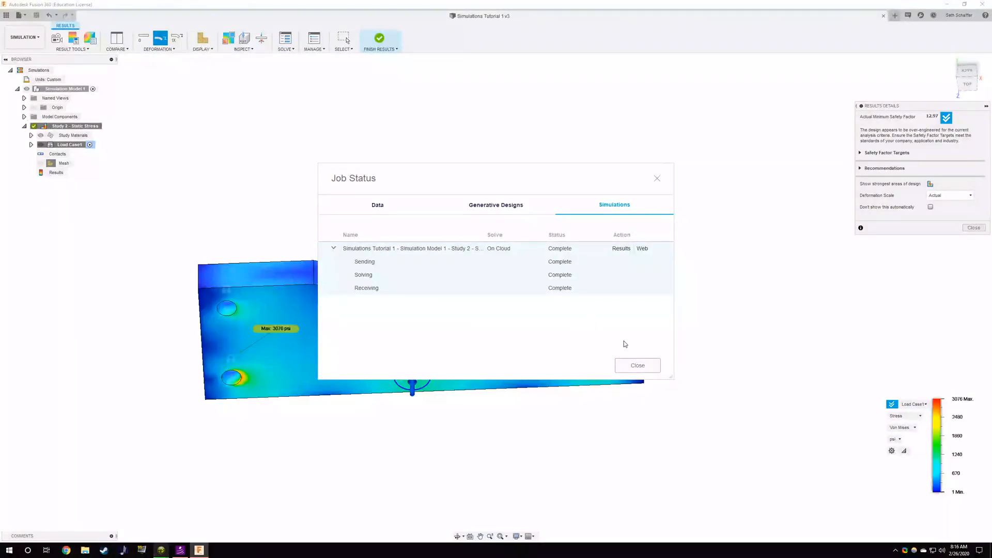
click(636, 365)
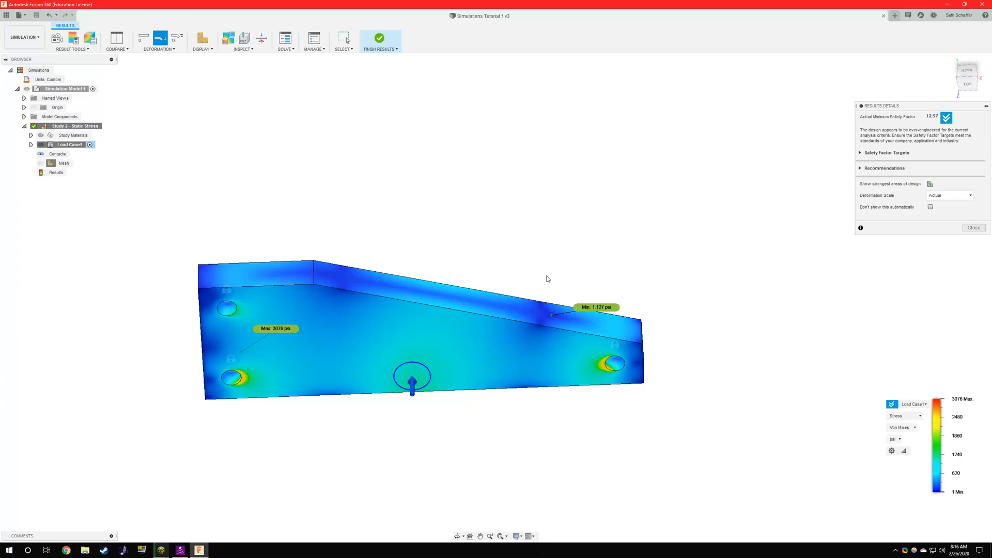
- Raise the new stress result's lower threshold and settle it at about 475 psi
middle_drag(545, 277, 546, 264)
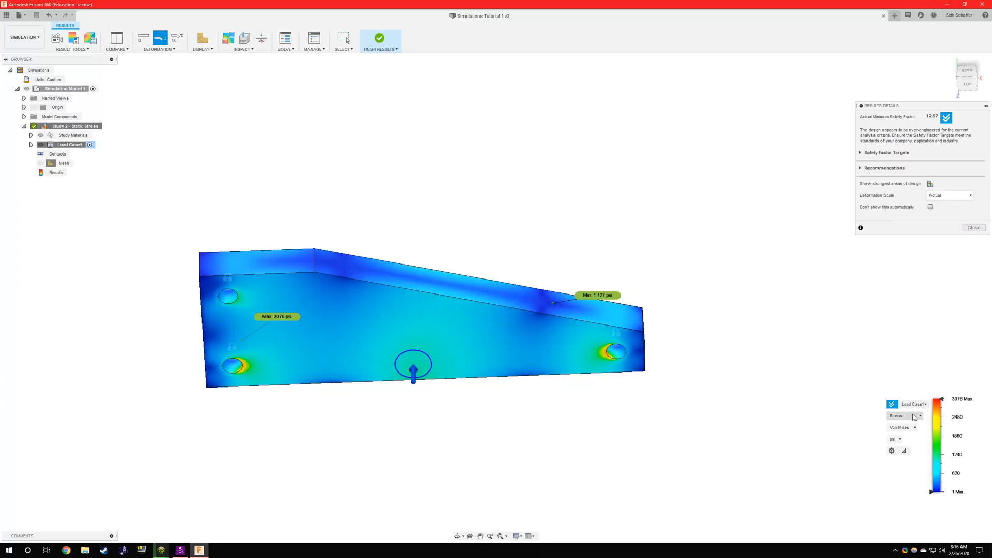
drag(929, 491, 925, 473)
drag(925, 473, 925, 483)
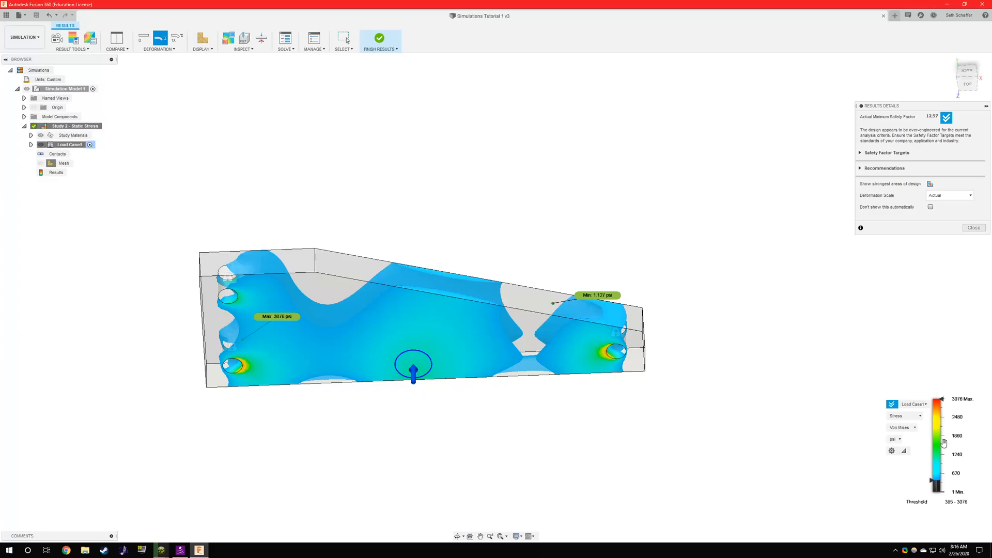
mouse_move(930, 475)
mouse_down()
mouse_move(930, 486)
mouse_move(924, 477)
mouse_up()
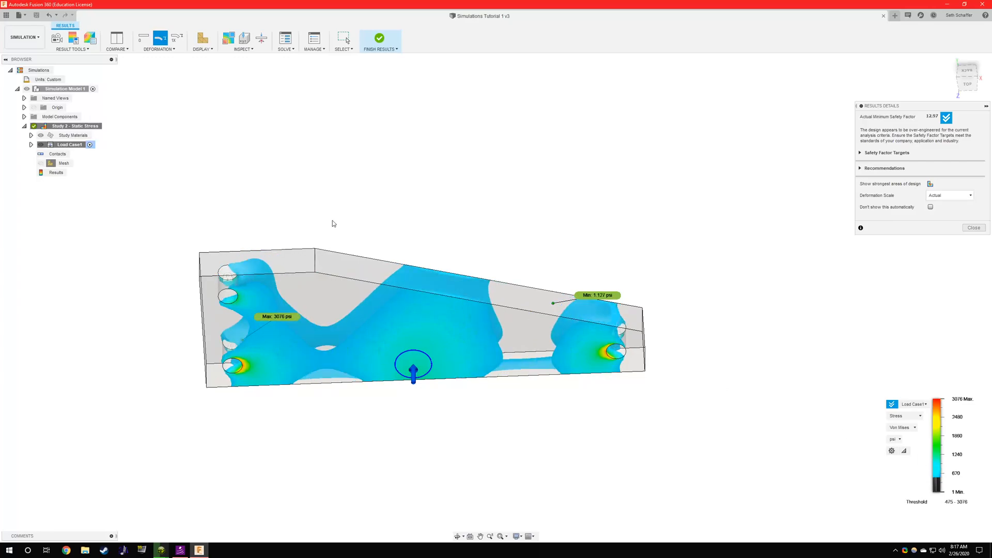
- Switch to the Design workspace, start a sketch on the plate's large face and project its outline and three holes
click(24, 37)
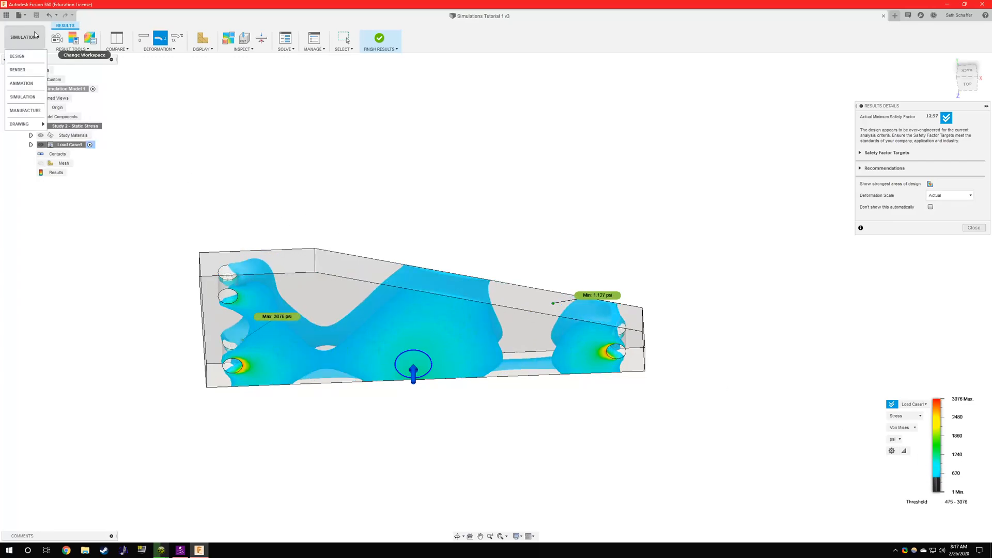
click(16, 56)
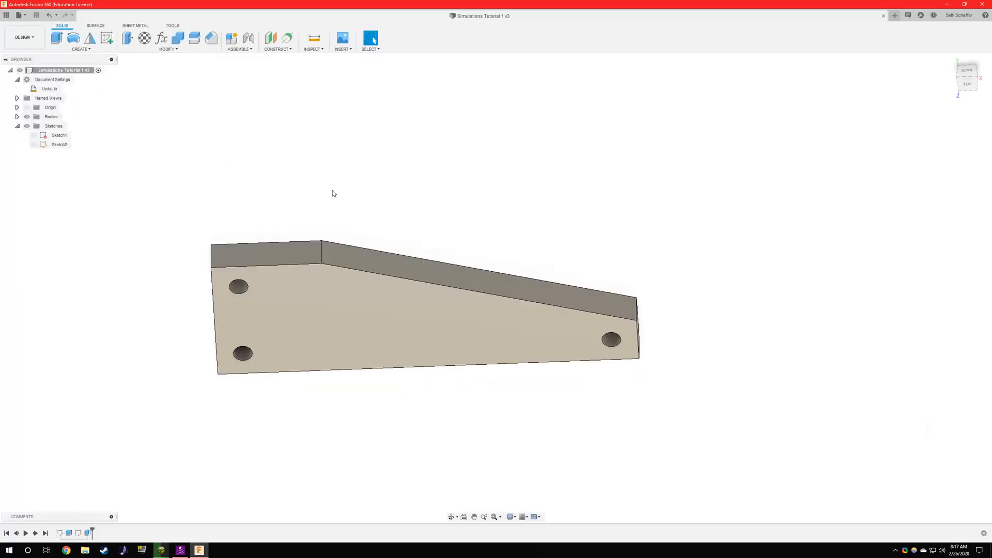
click(108, 37)
click(409, 305)
key(p)
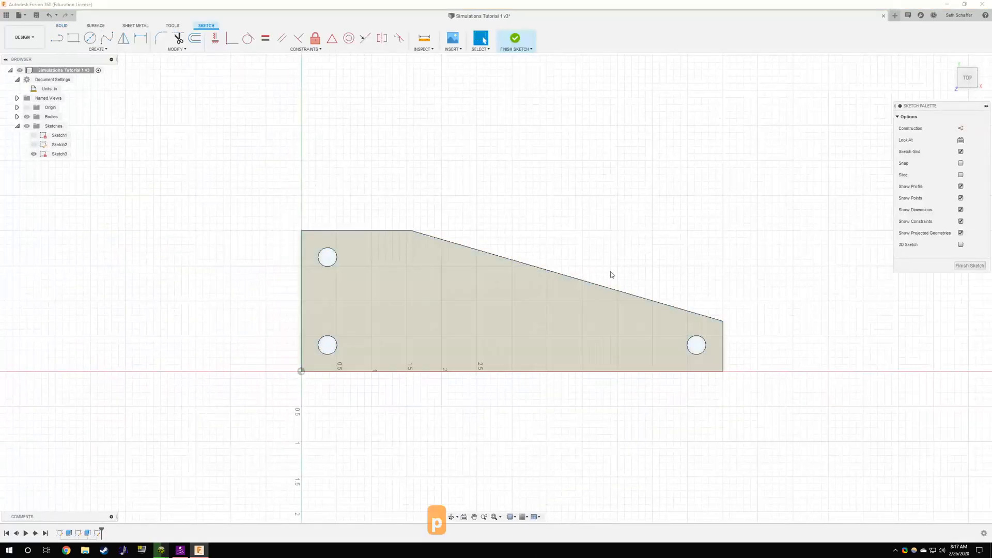
key(Return)
- Offset the plate's projected outline inward by 0.25 in
key(o)
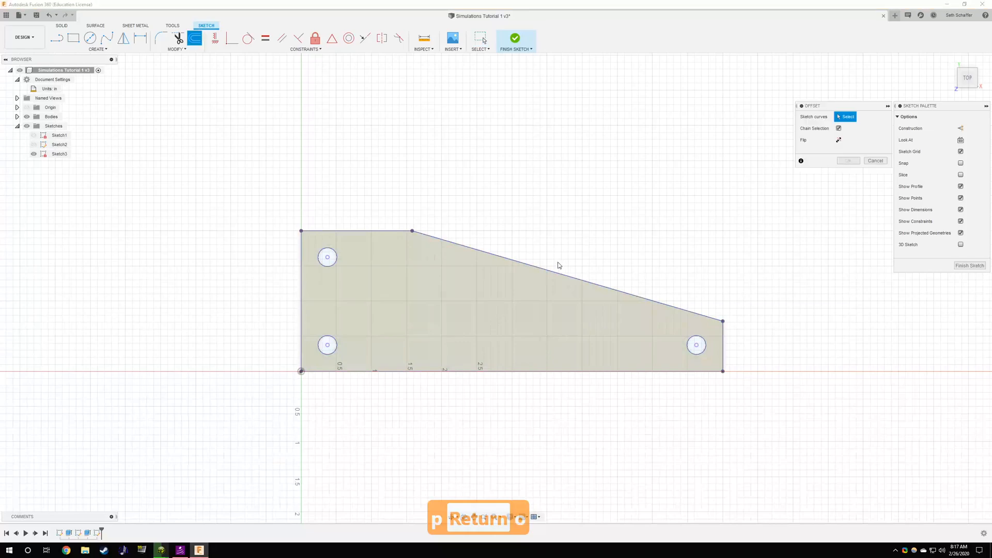
click(532, 266)
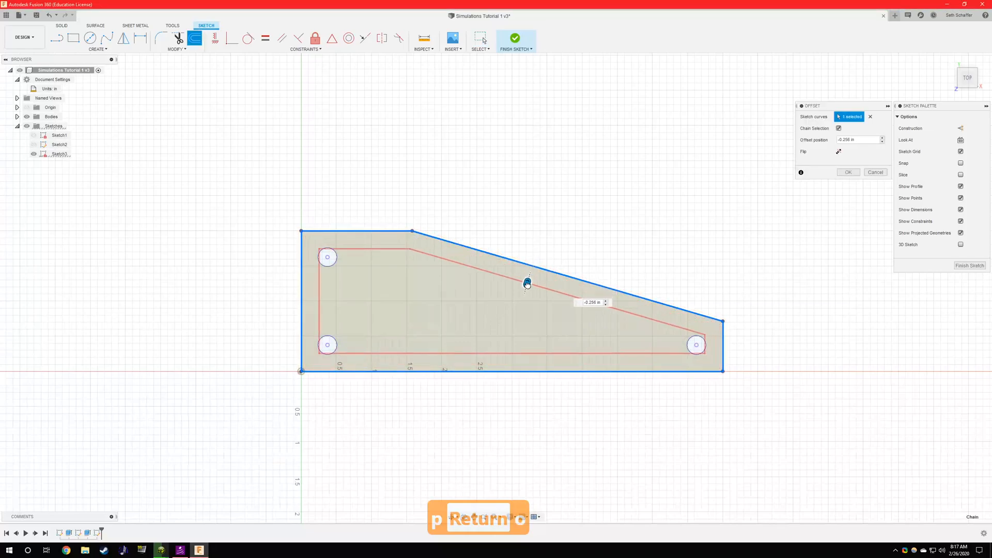
drag(519, 309, 534, 294)
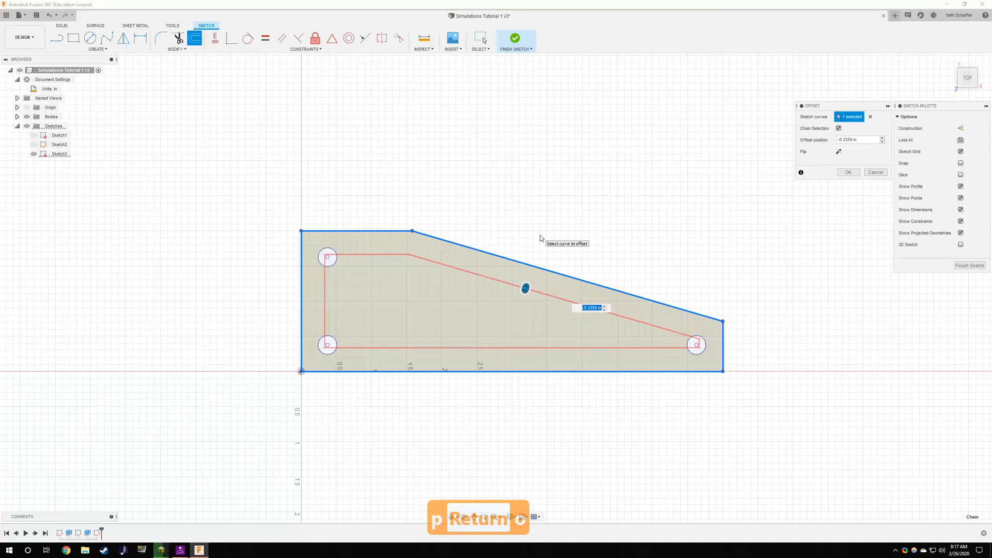
text(-.25)
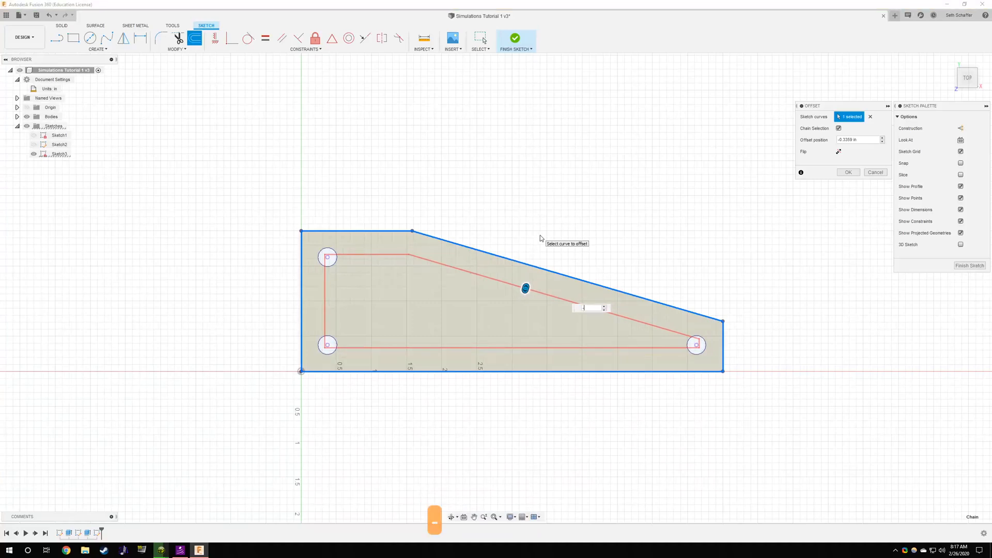
key(Return)
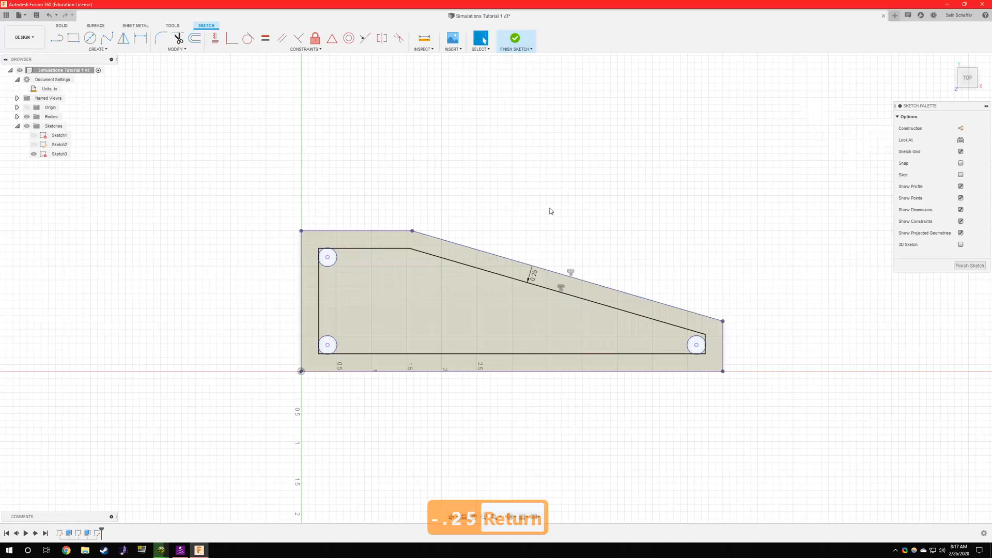
- Draw a circle concentric with each of the three holes, the lower-left one about 2.3 in in diameter
key(d)
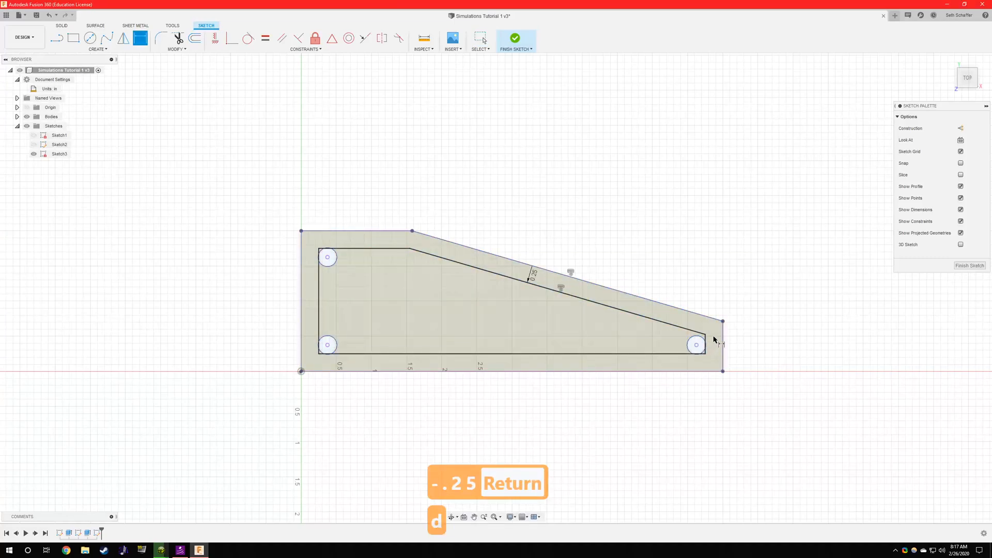
key(Escape)
key(Escape)
key(c)
click(696, 344)
click(697, 302)
key(c)
click(327, 256)
click(355, 209)
click(327, 344)
click(258, 386)
key(Escape)
- Apply an Equal constraint to the three circles around the holes
click(266, 396)
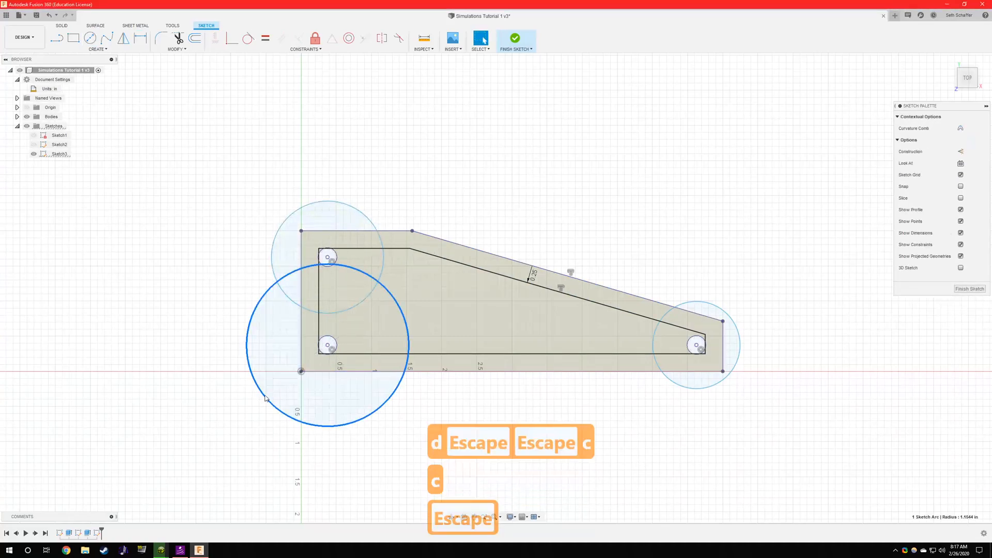
click(273, 253)
click(693, 386)
click(266, 39)
key(Escape)
key(Escape)
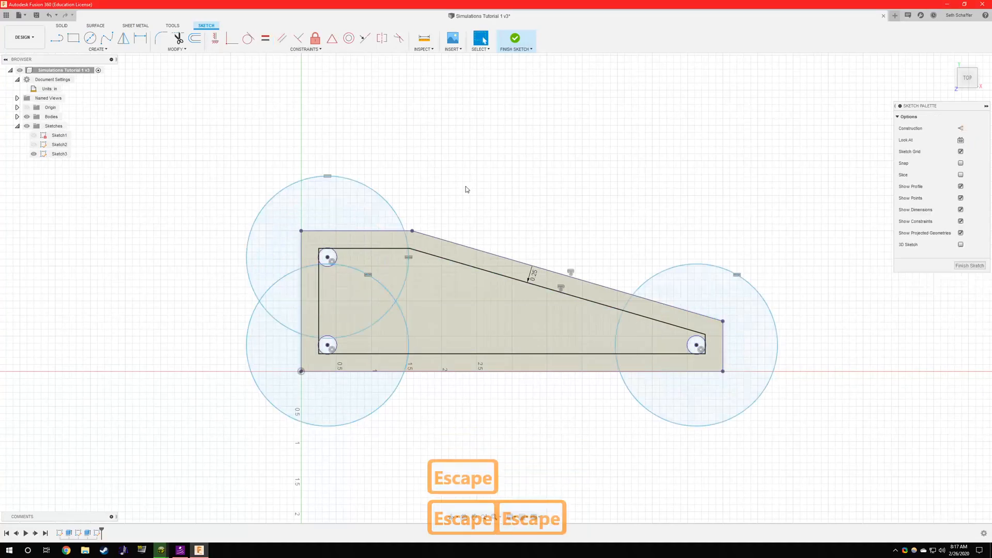
- Dimension the upper-left circle's diameter at 1 in
key(d)
click(387, 199)
click(465, 142)
text(1)
key(Return)
key(Escape)
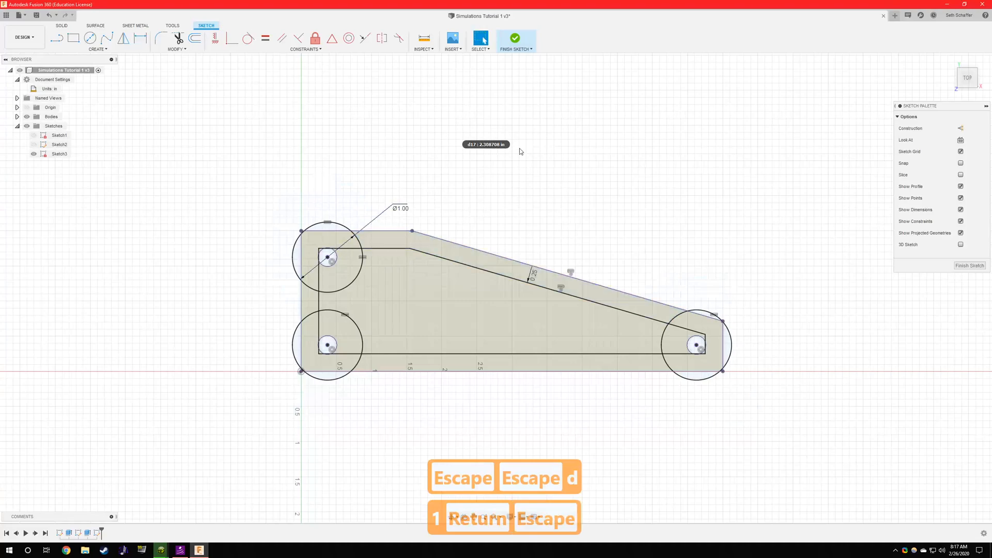
- Check the upper-left hole's size and set the surrounding circle's diameter to .27*1.5
double_click(406, 210)
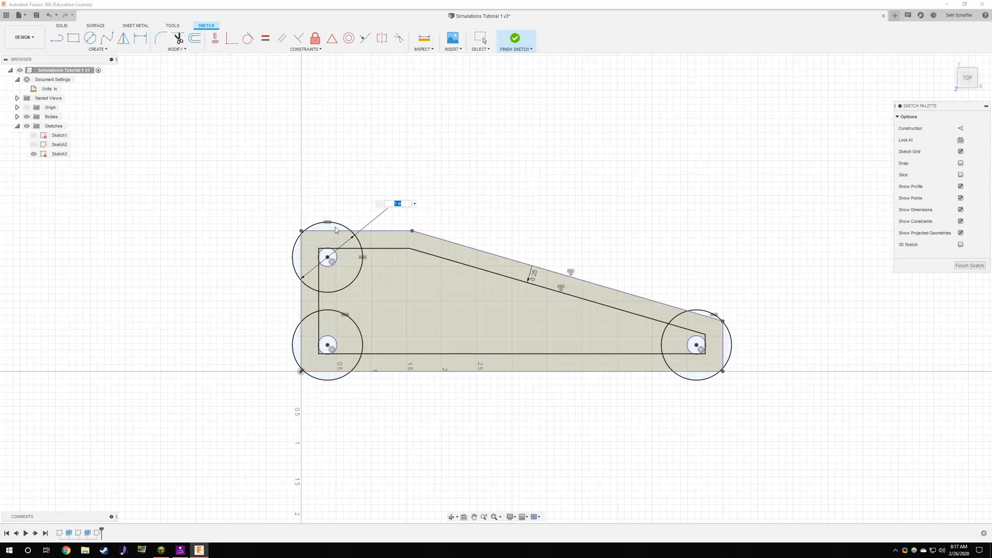
key(Escape)
key(Escape)
click(334, 259)
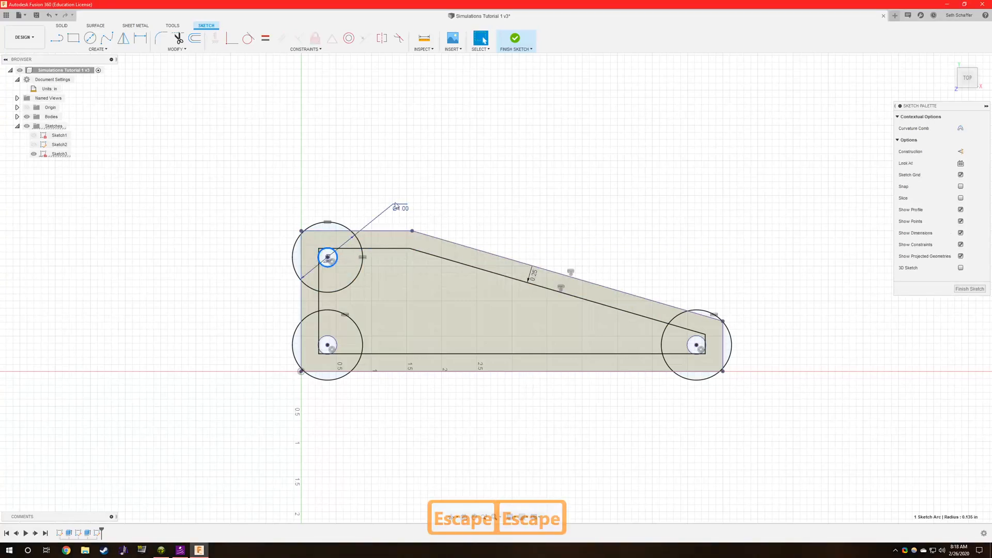
key(Escape)
double_click(401, 213)
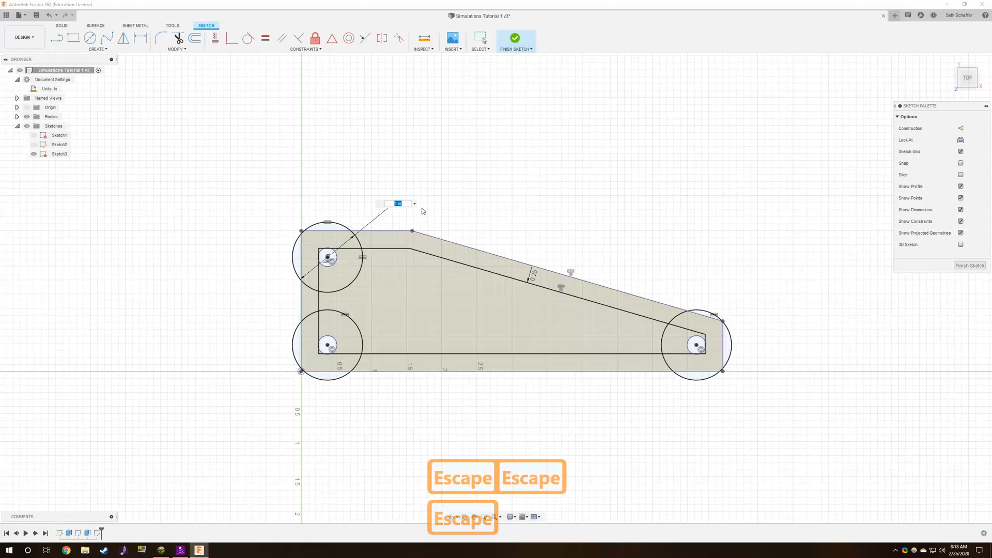
text(.27*)
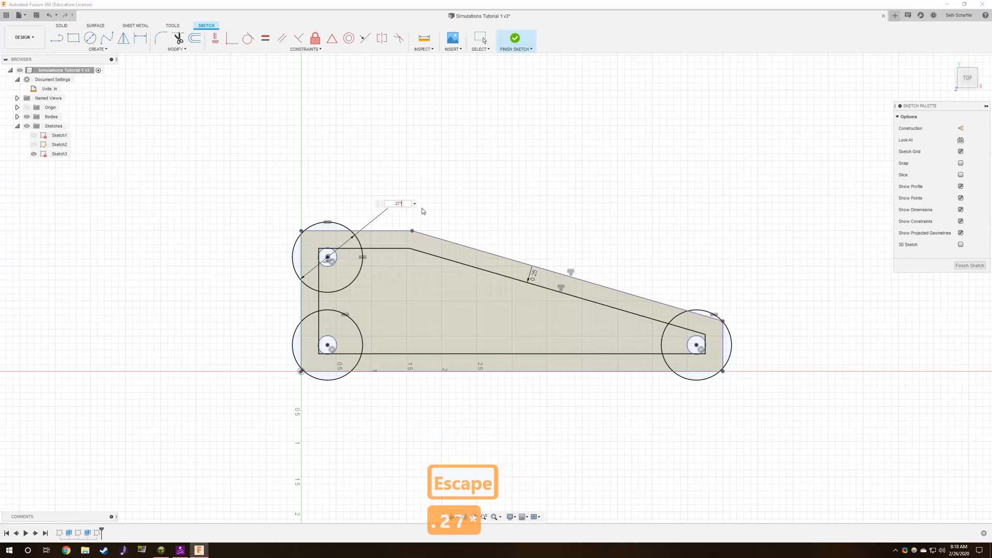
text(1.5)
key(Return)
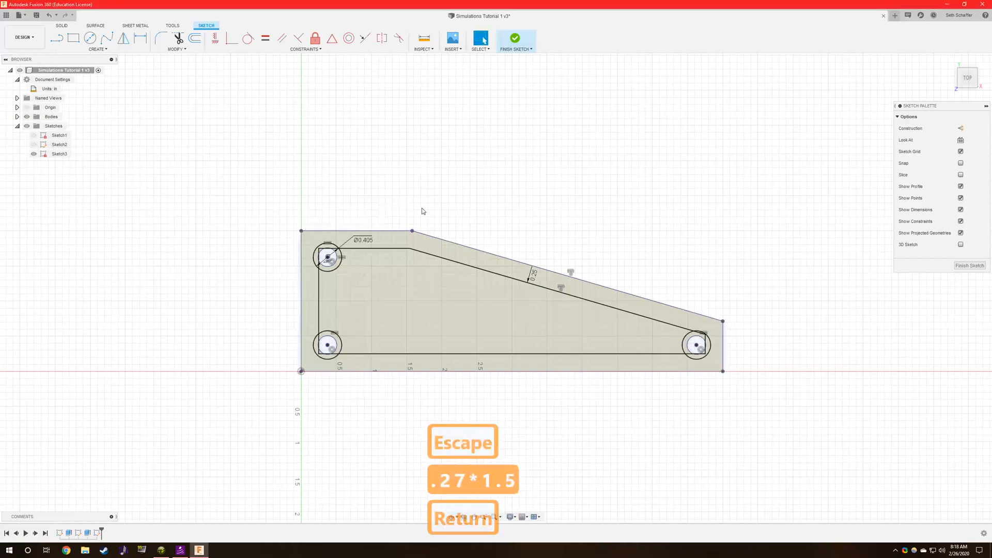
- Add .27 to the expression for the upper-left circle's diameter
double_click(367, 241)
click(391, 236)
text(+.27)
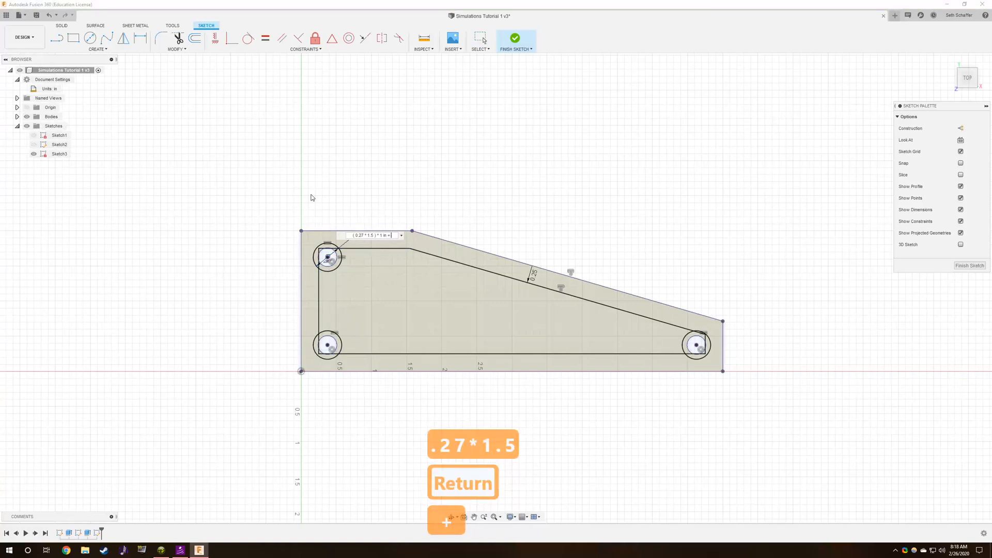
key(Return)
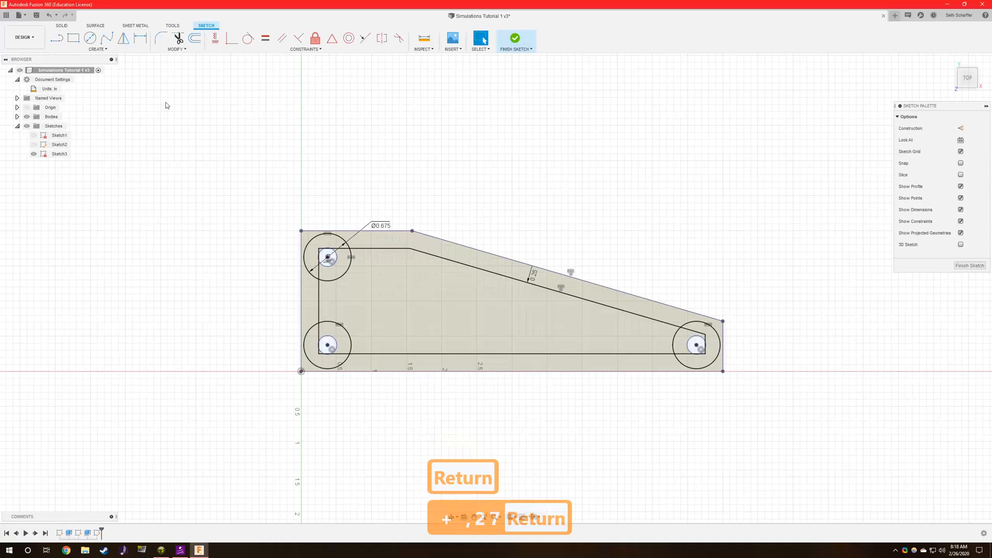
- Check the distance from the upper-left hole's centre to the plate's left edge with a trial dimension
scroll(370, 252, up, 5)
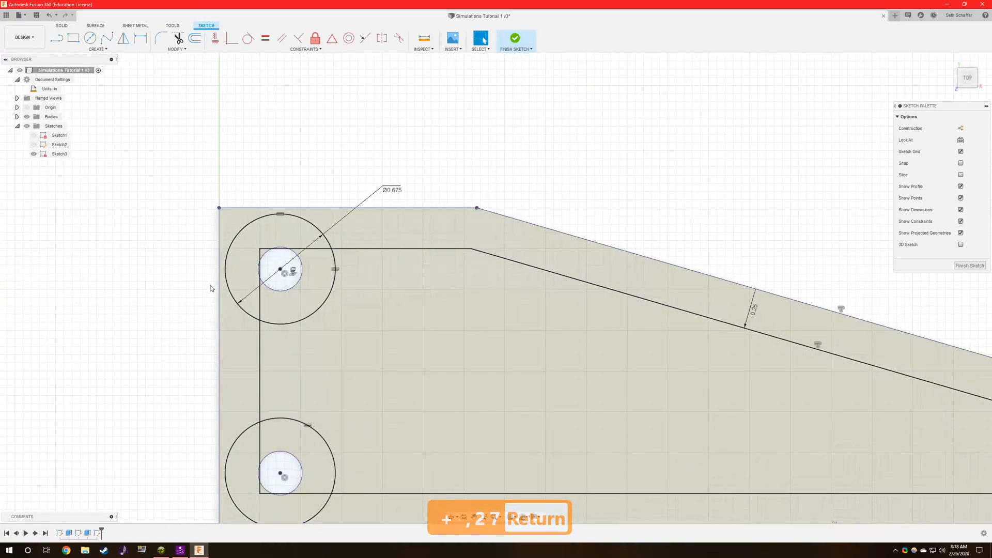
scroll(284, 266, down, 5)
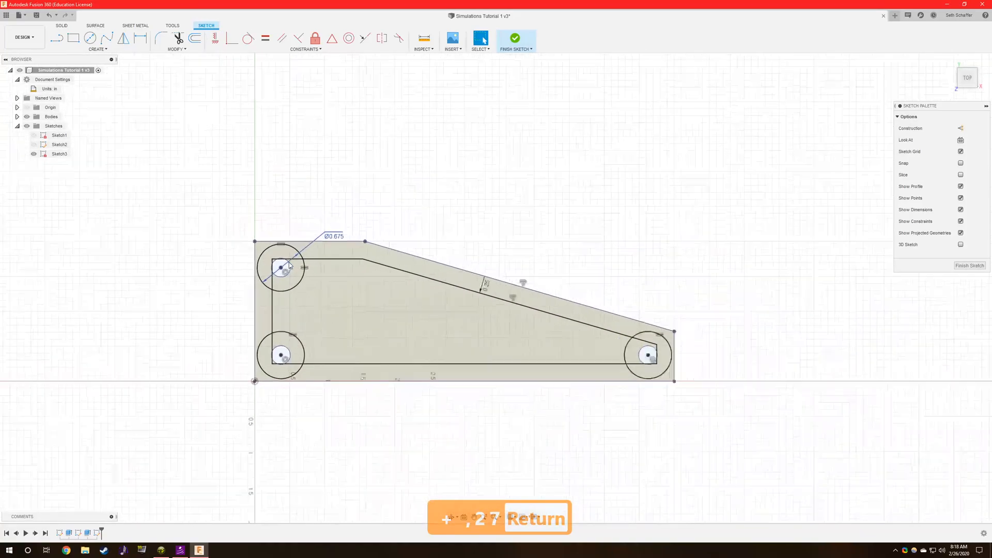
scroll(284, 267, up, 5)
key(Escape)
key(d)
click(273, 274)
click(197, 279)
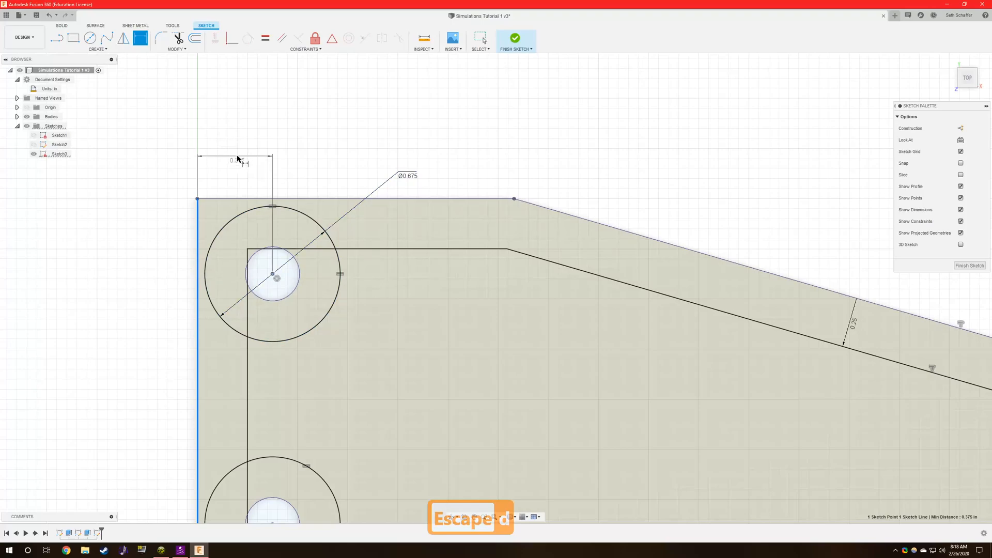
key(Escape)
key(Escape)
- Check the gap between the upper-left hole's rim and the plate's left edge with a trial line
key(d)
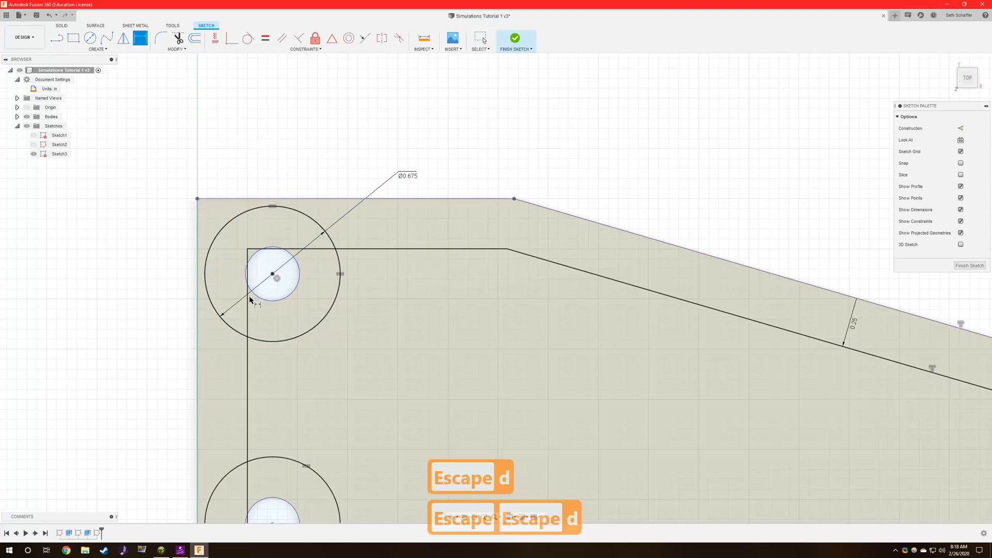
click(253, 291)
key(Escape)
key(Escape)
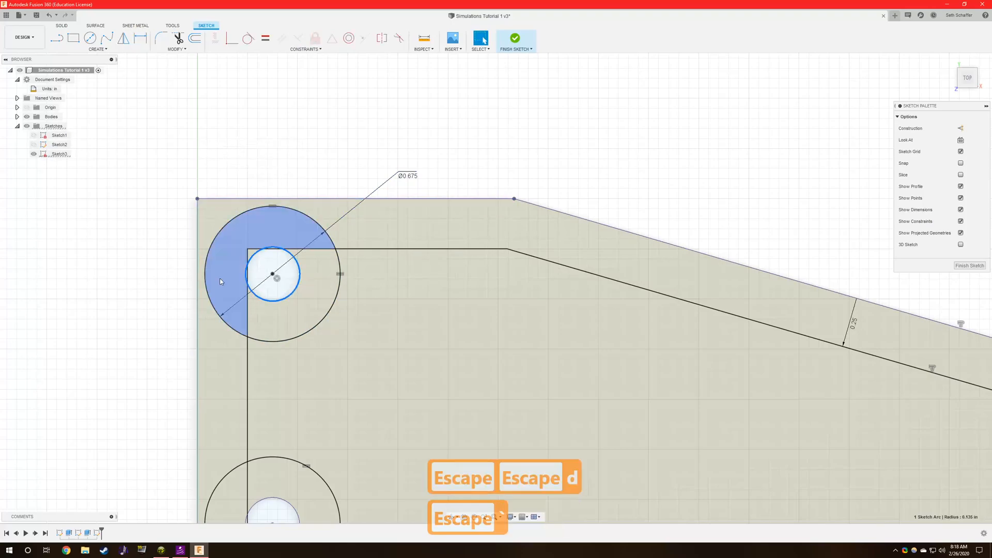
key(l)
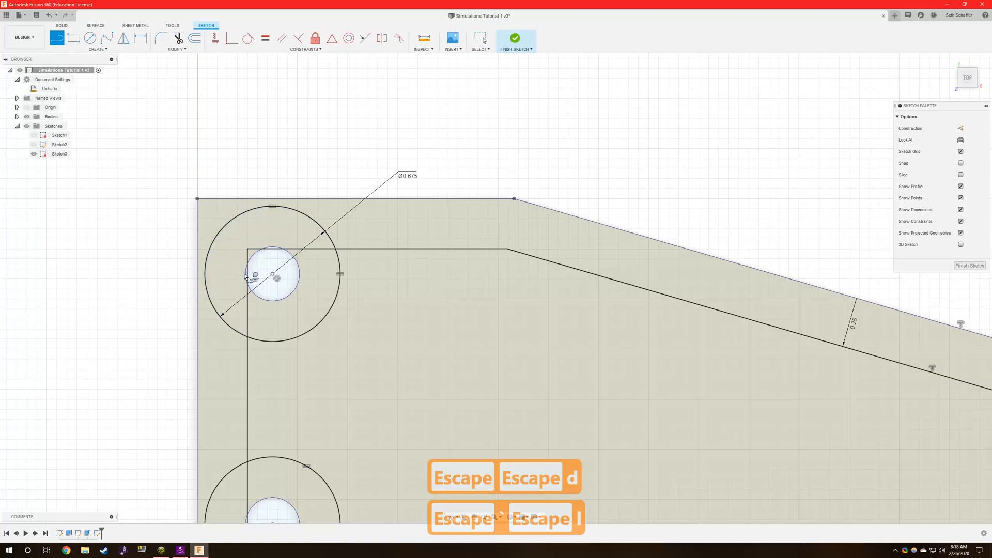
click(247, 274)
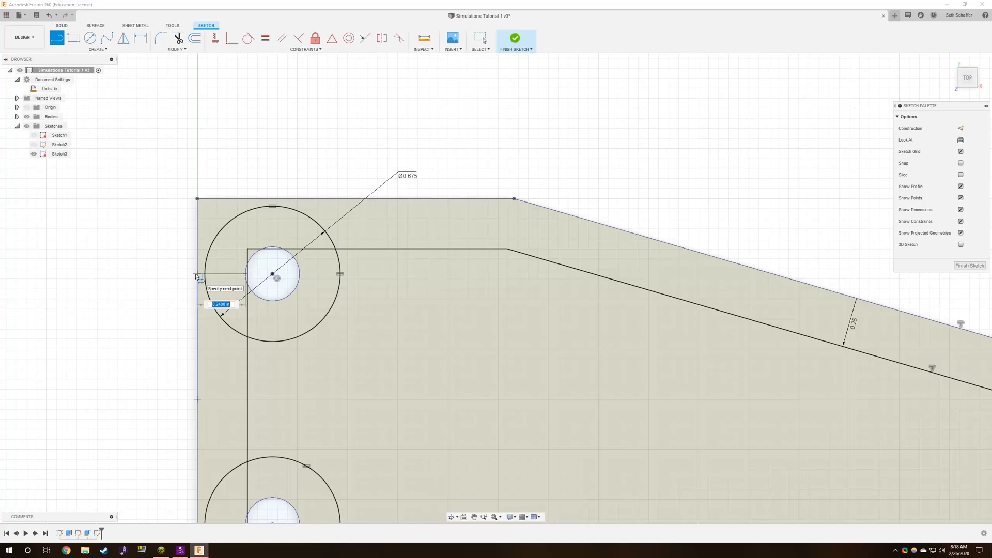
key(Escape)
key(Escape)
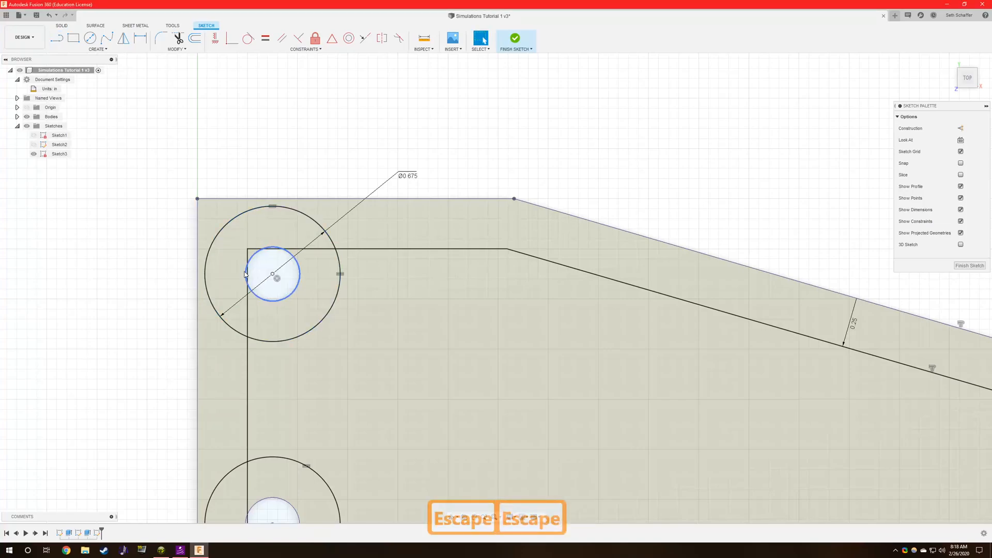
- Set the upper-left circle's diameter to .75 in
scroll(245, 275, down, 5)
scroll(293, 266, up, 3)
scroll(280, 219, down, 1)
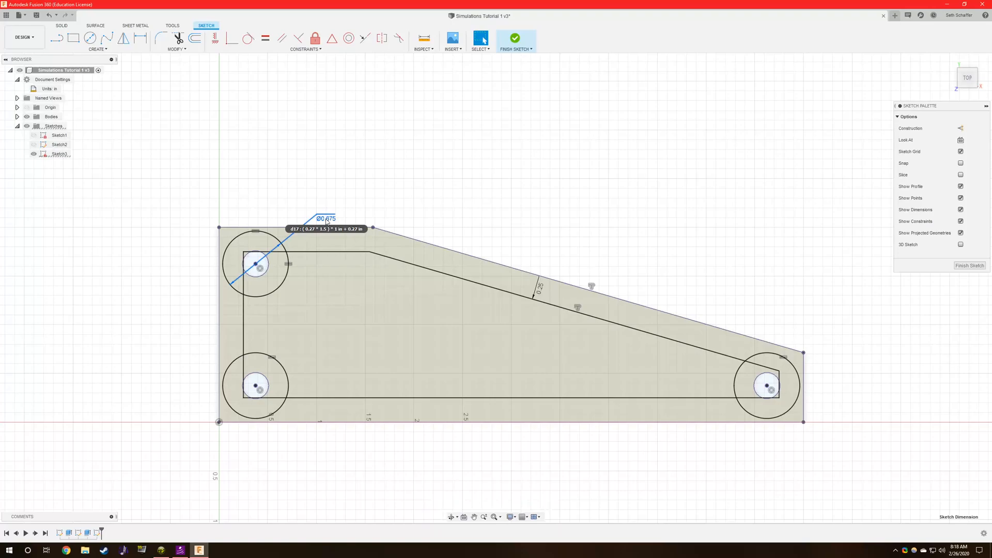
double_click(326, 220)
text(.75)
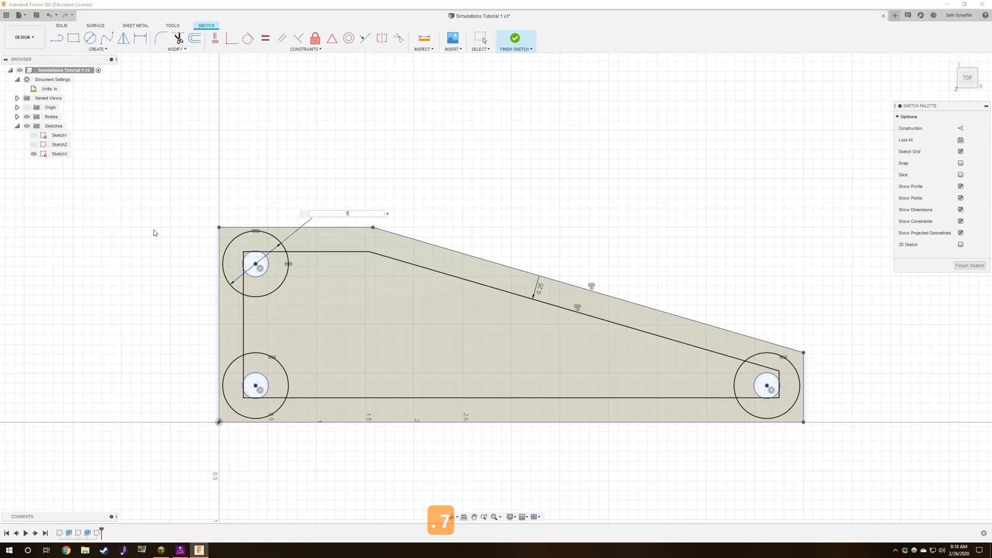
key(Return)
key(Escape)
key(Escape)
scroll(665, 239, down, 3)
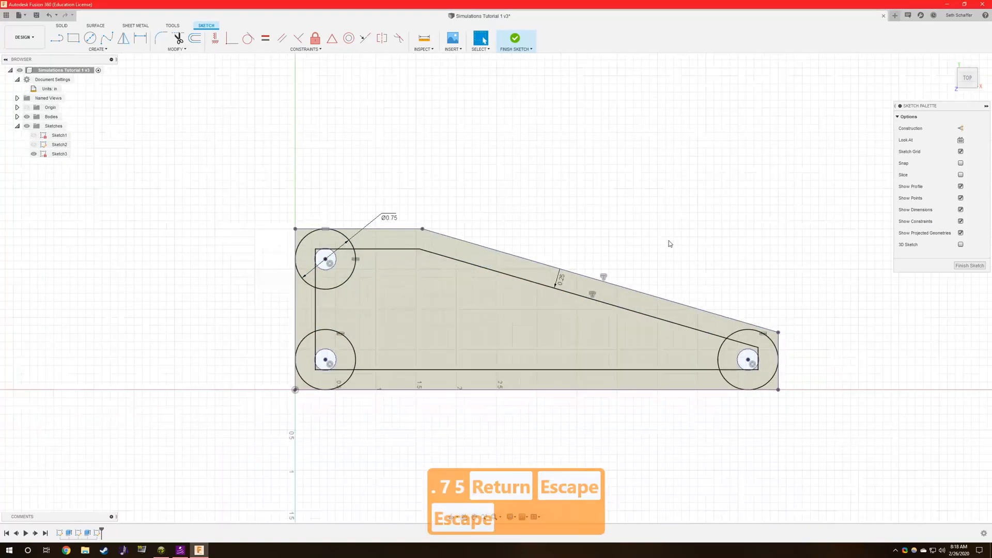
scroll(753, 255, up, 2)
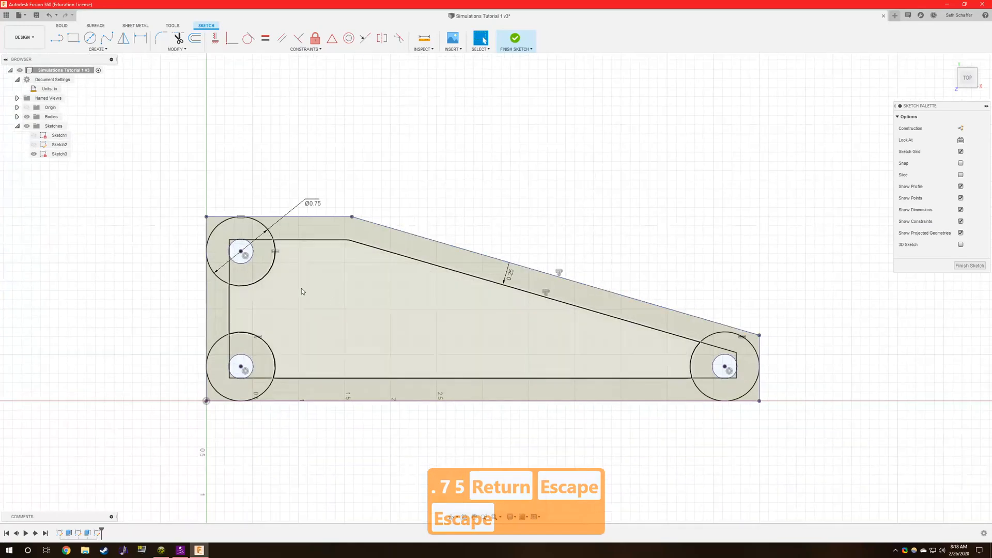
- Extrude-cut the interior pocket profile between the three circles by -.25 in
click(266, 327)
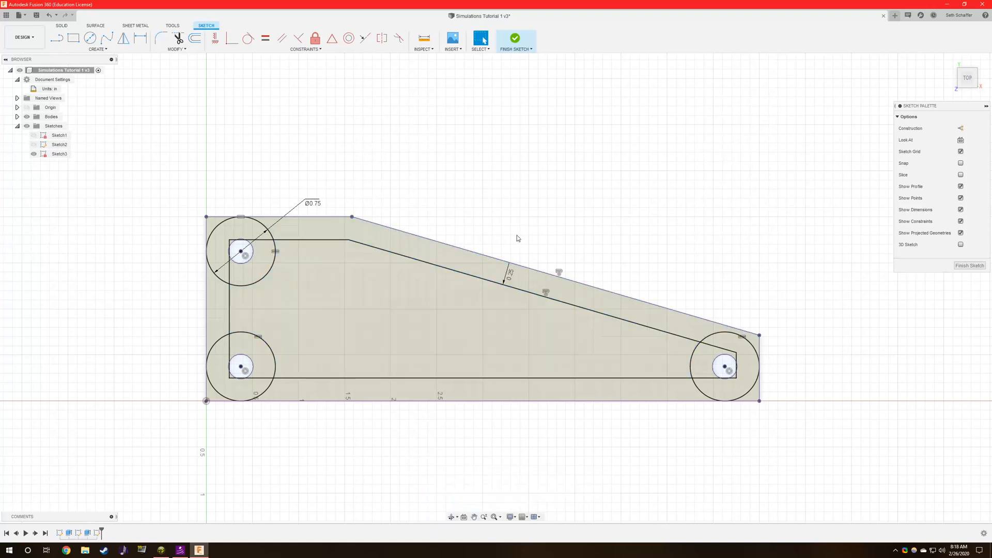
mouse_move(554, 221)
shift+middle_down()
mouse_move(560, 200)
mouse_move(473, 205)
shift+middle_up()
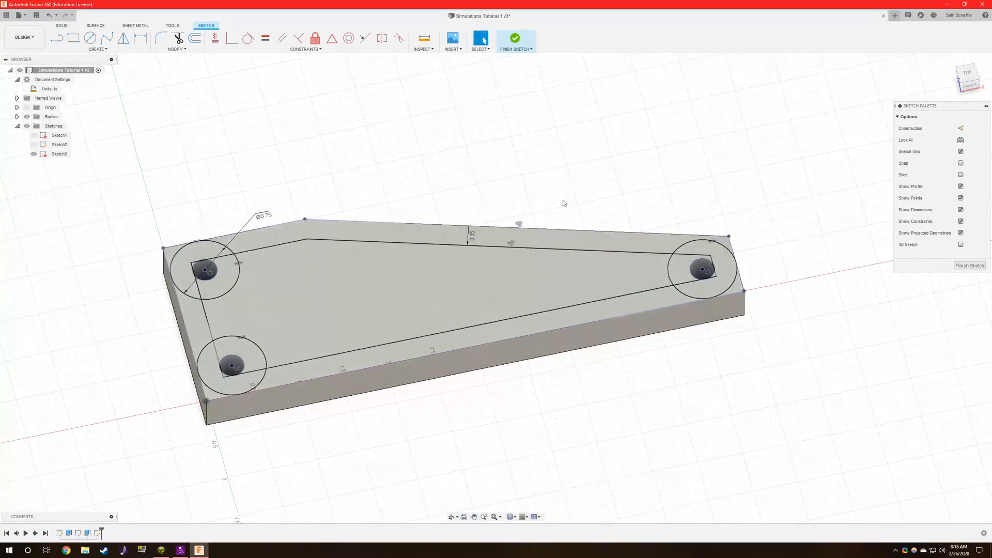
key(d)
key(e)
click(370, 269)
text(-)
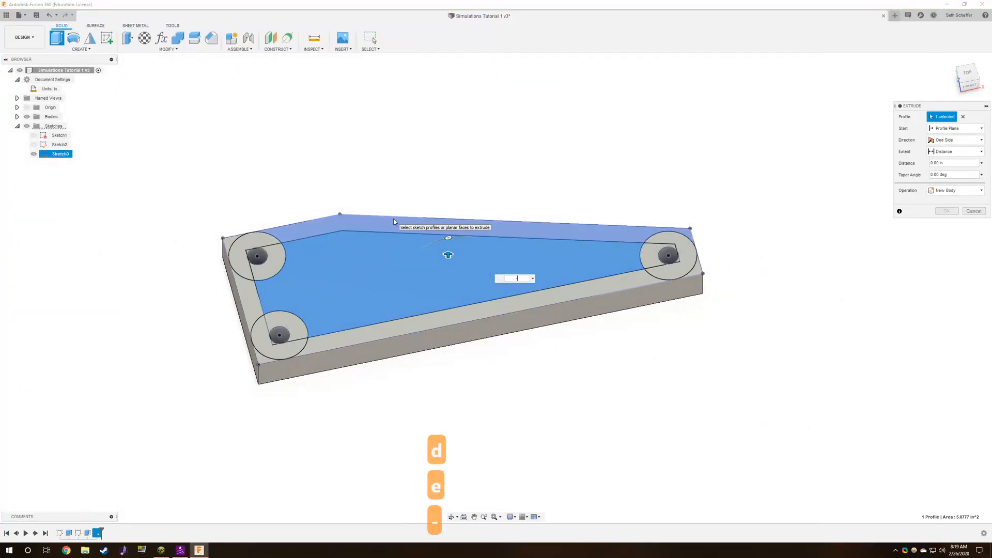
text(.25)
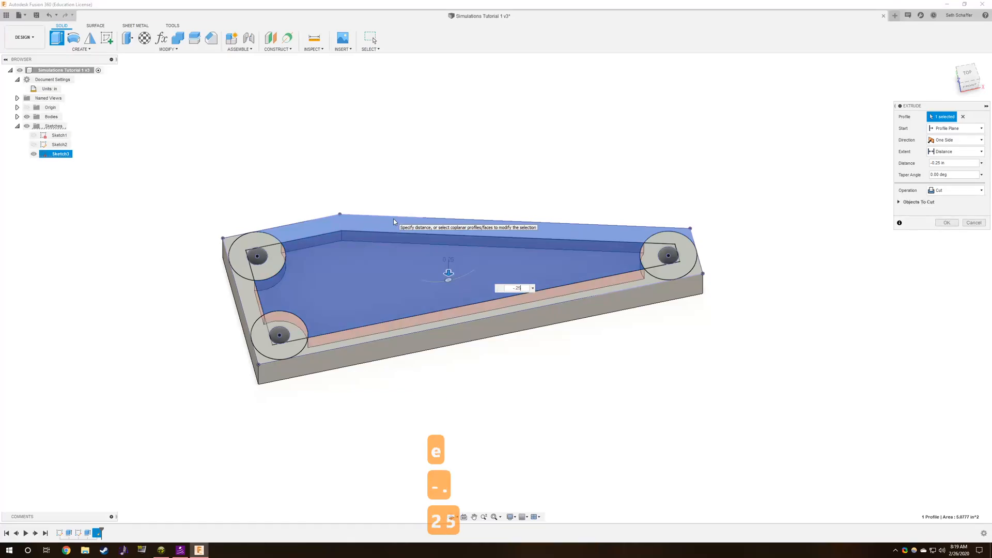
key(Return)
- Start a constant-radius fillet on the pocket's seven vertical corner edges with a trial radius of 1 in
key(f)
scroll(457, 215, up, 3)
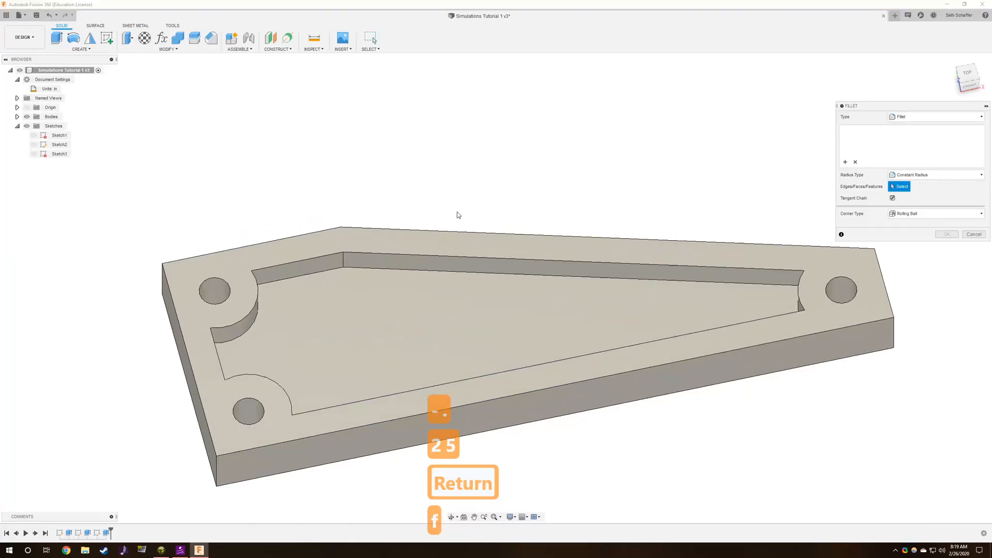
shift+middle_drag(457, 215, 401, 181)
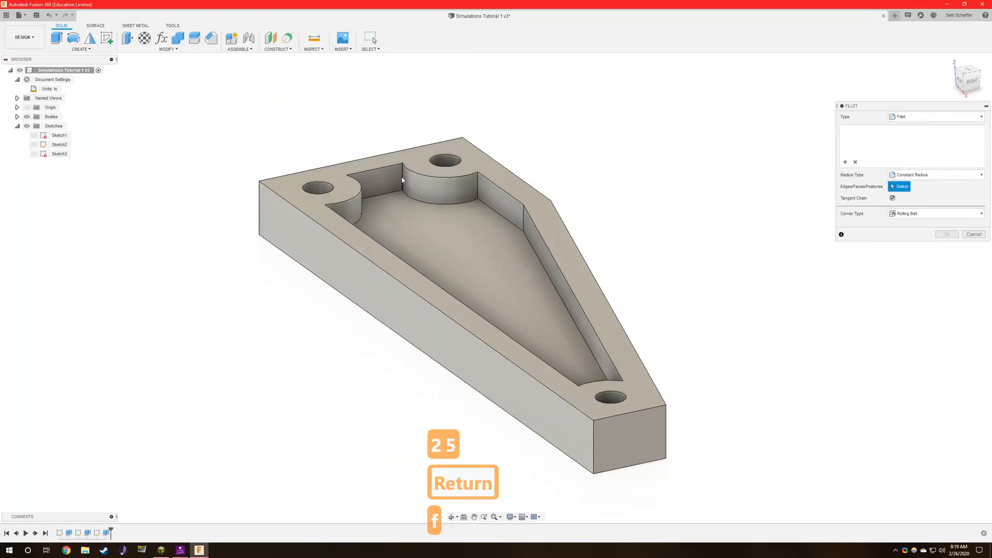
click(402, 180)
click(357, 188)
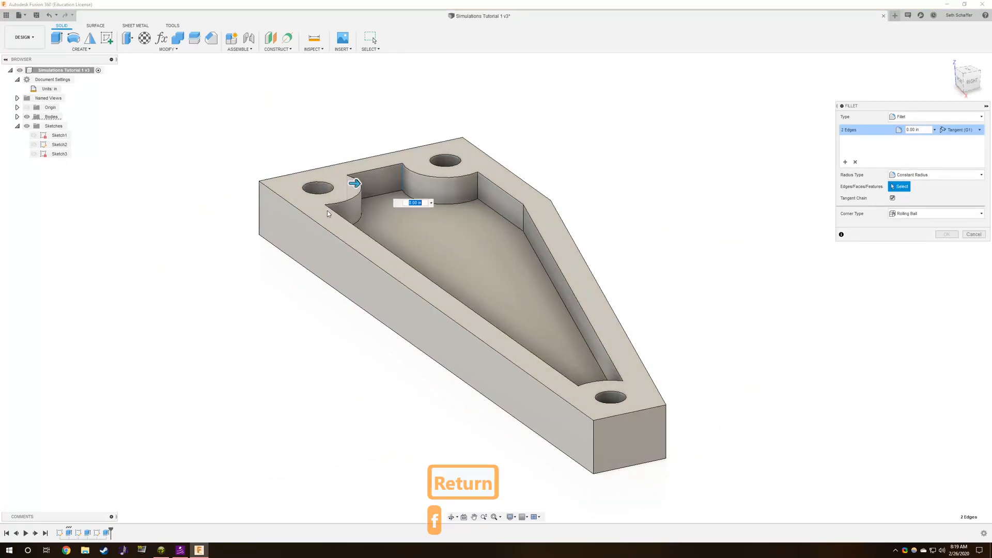
click(326, 213)
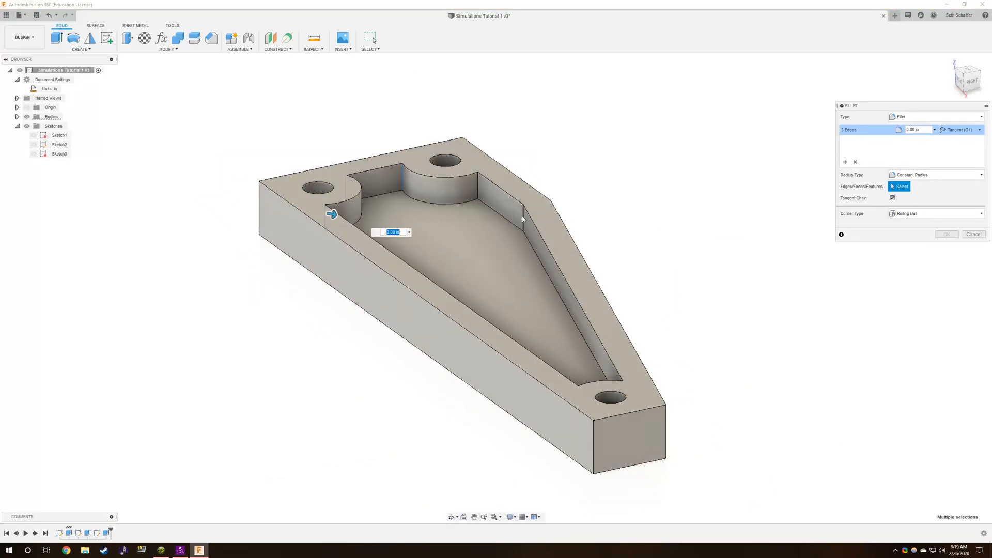
click(522, 219)
click(477, 188)
click(578, 394)
click(622, 388)
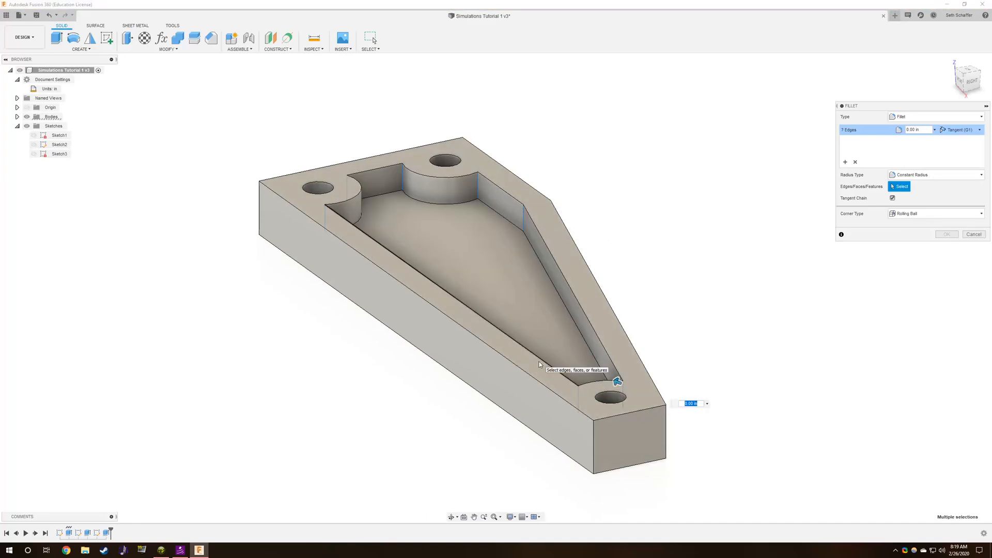
text(1)
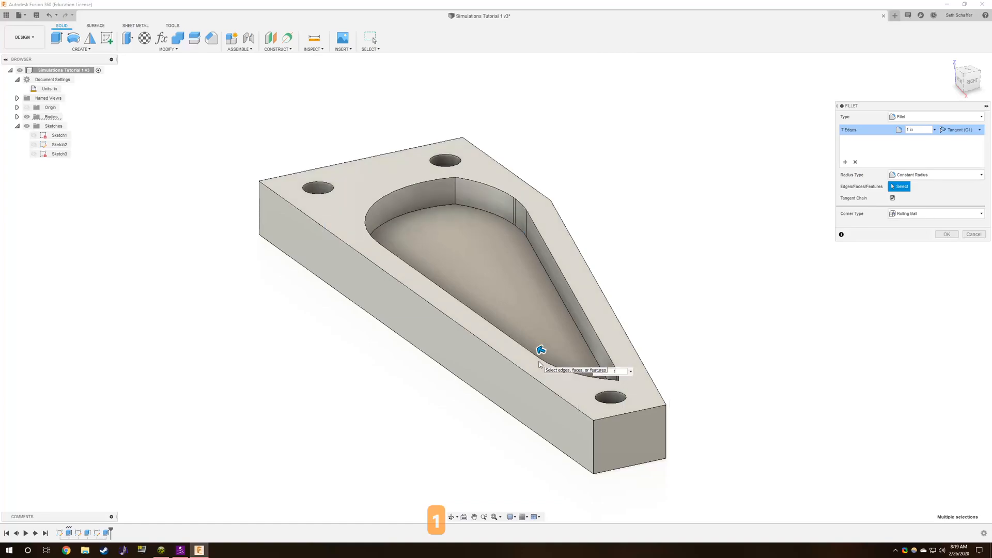
- Try fillet radii of .5 in and .25 in on the pocket's corner edges
key(BackSpace)
text(.5)
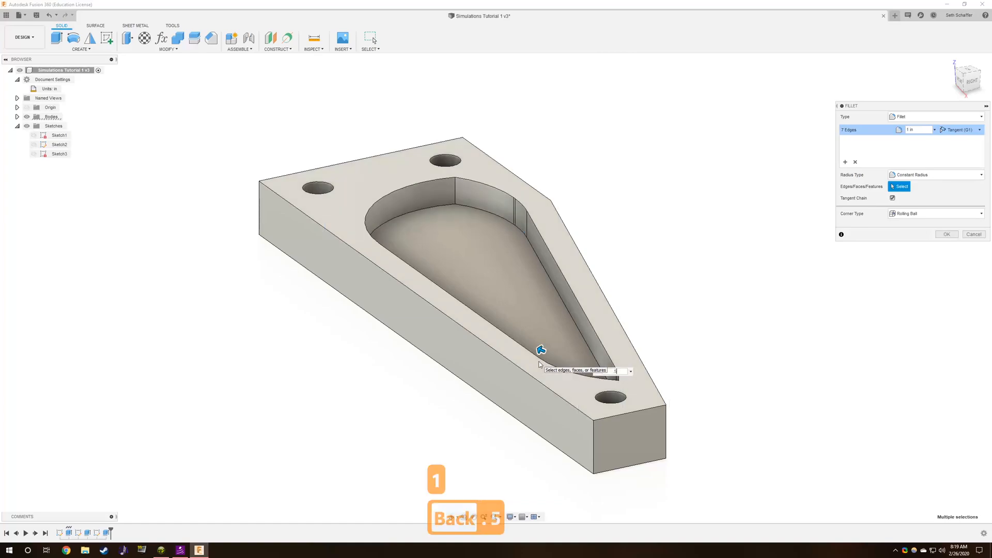
key(BackSpace)
key(BackSpace)
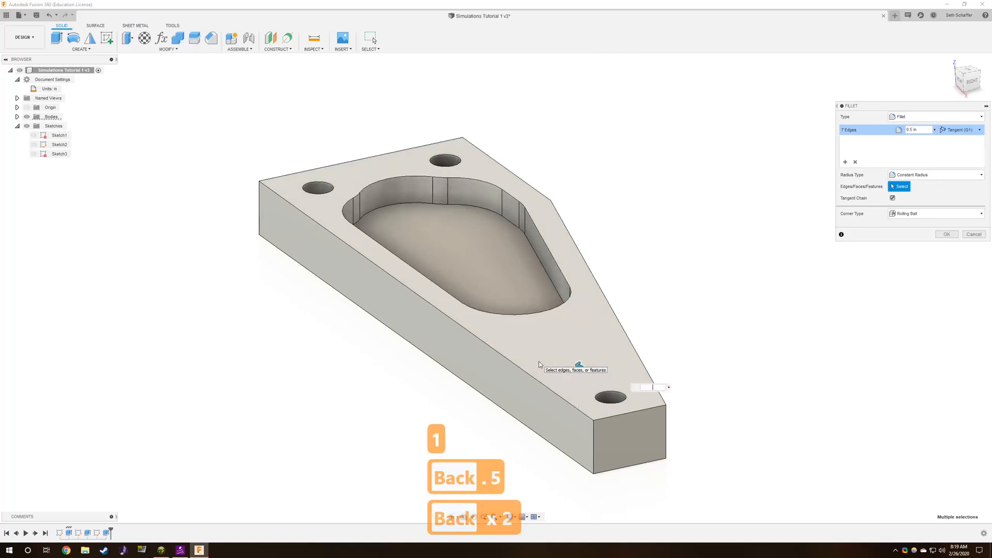
text(.)
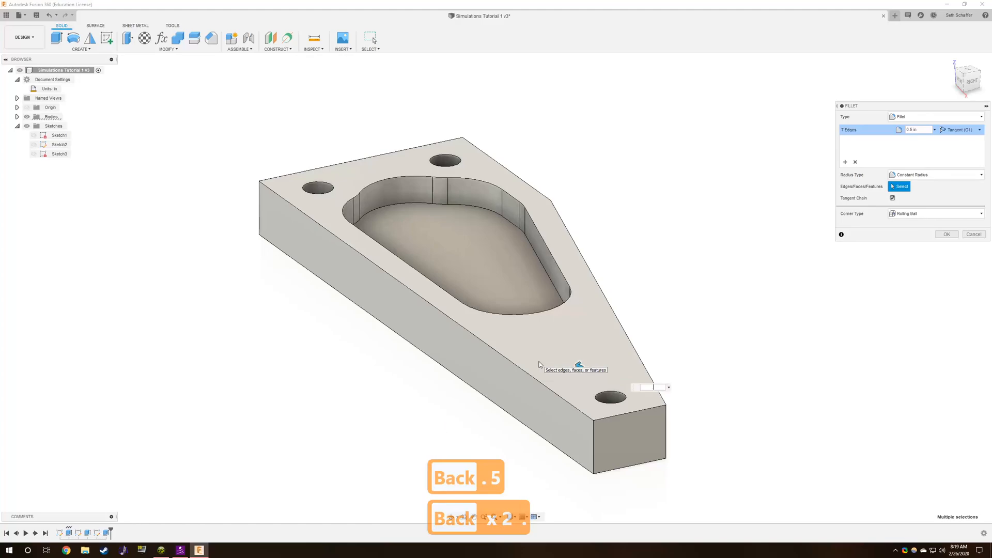
text(25)
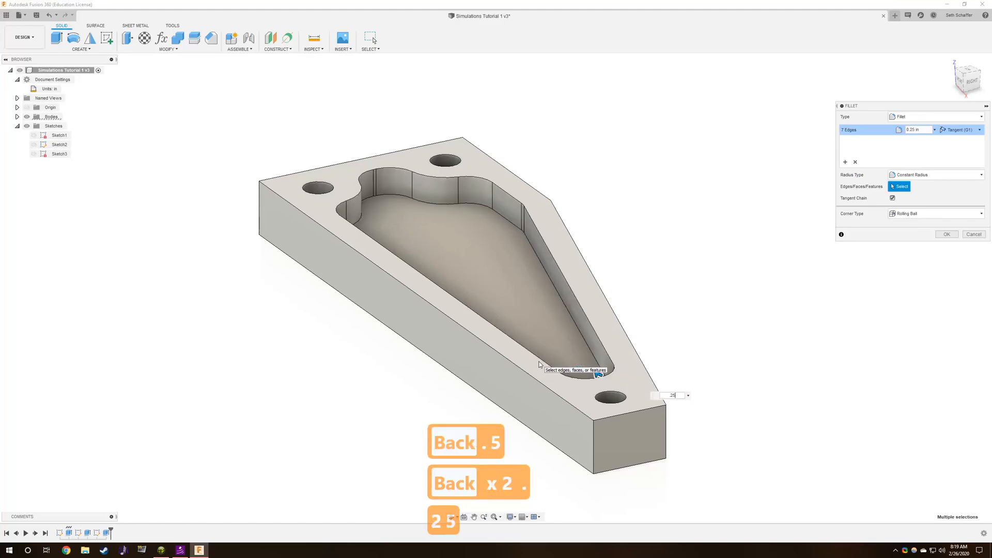
- Set the pocket's corner fillet radius to .3 in and apply the fillet
key(BackSpace)
key(BackSpace)
text(3)
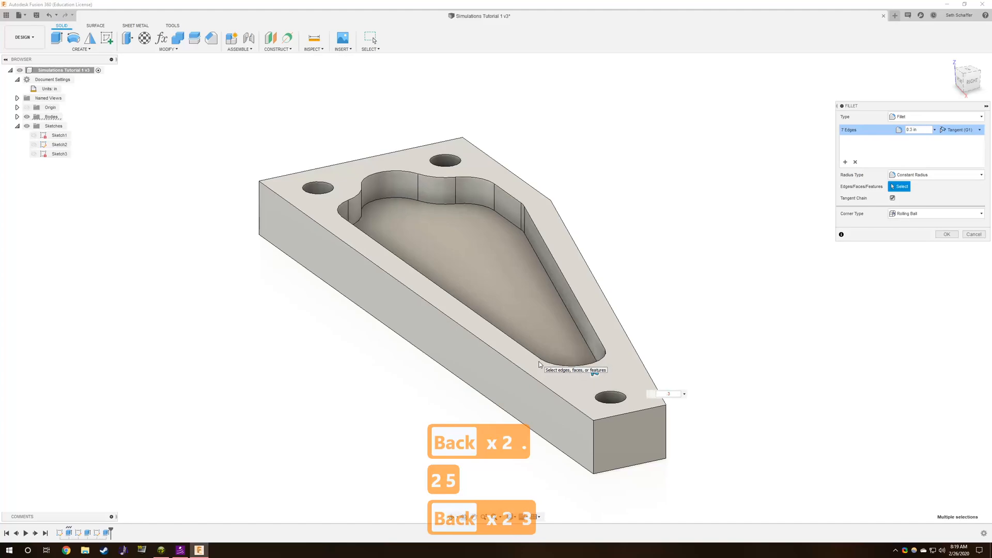
key(Return)
- Create a sketch on the pocket floor and draw two parallel diagonal lines crossing the pocket
shift+middle_drag(539, 364, 522, 207)
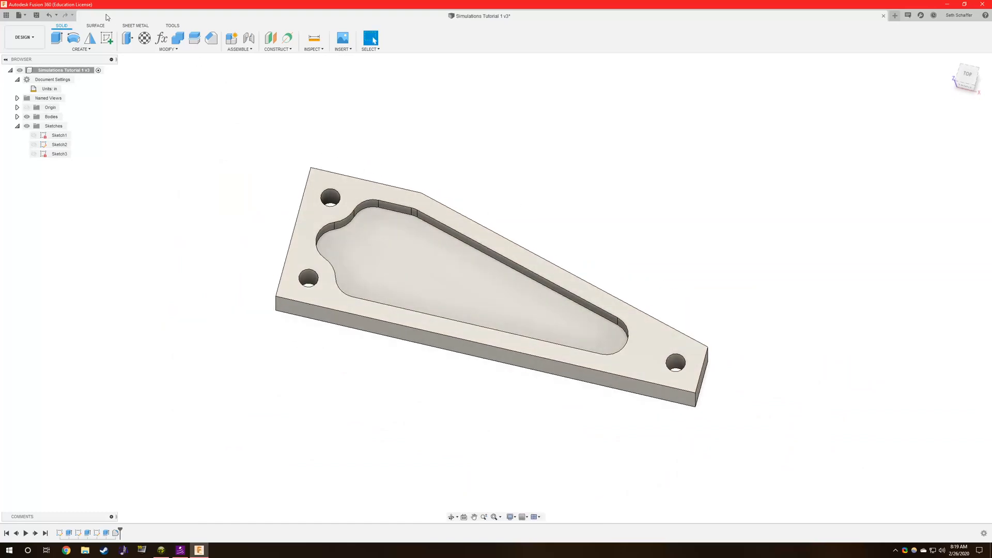
click(110, 41)
click(487, 267)
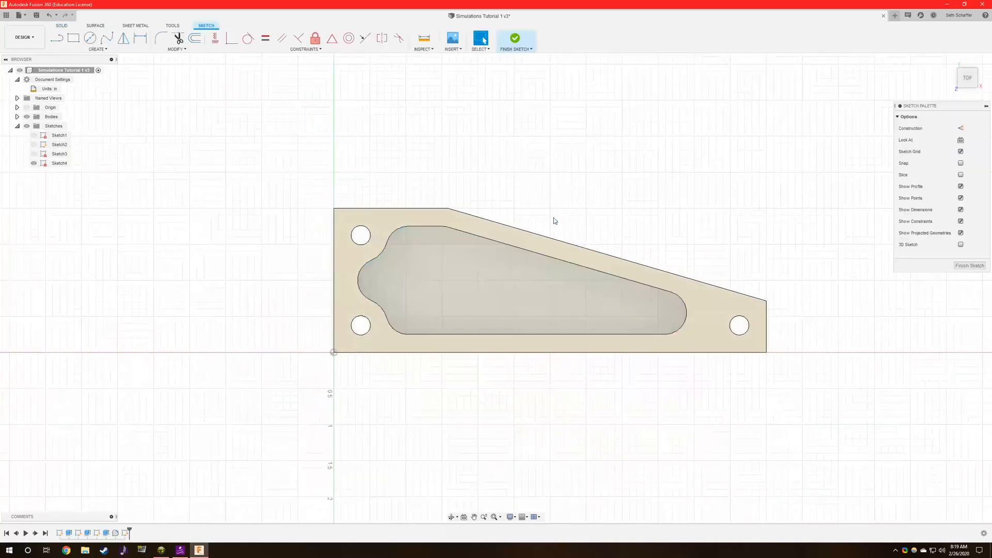
key(l)
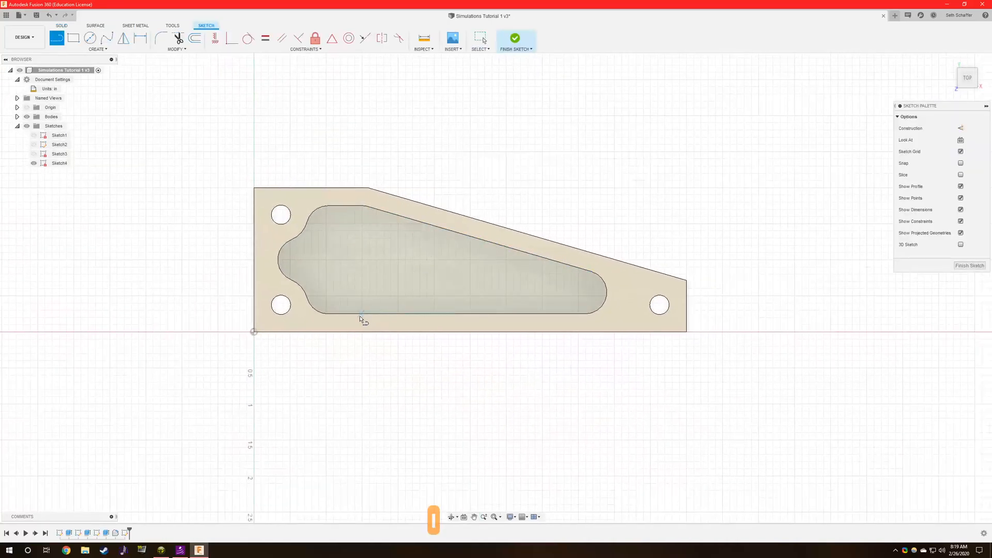
click(443, 213)
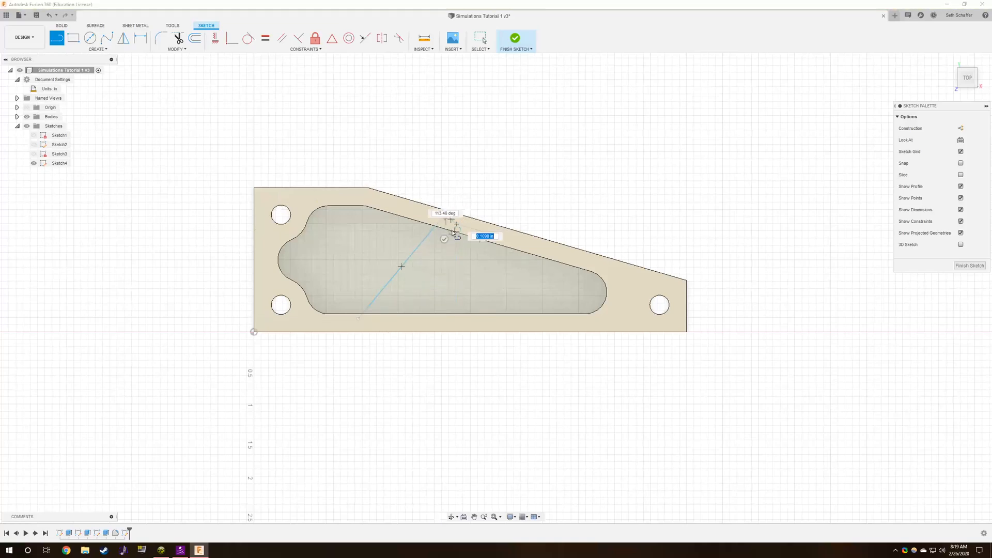
click(373, 324)
key(Escape)
key(Escape)
- Return to the diagonal-line sketch and dimension the spacing between the two lines at .5 in
shift+middle_drag(398, 297, 398, 273)
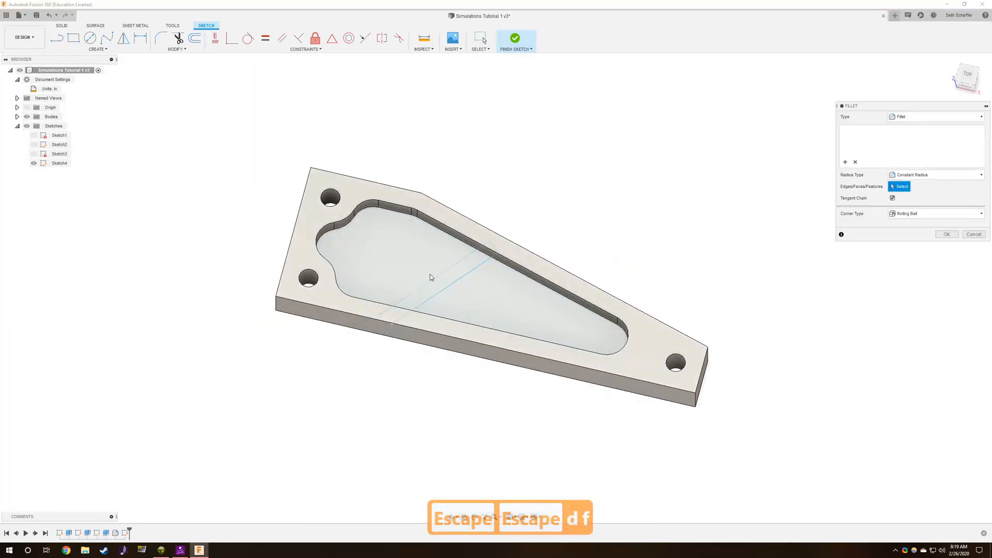
click(936, 234)
double_click(447, 281)
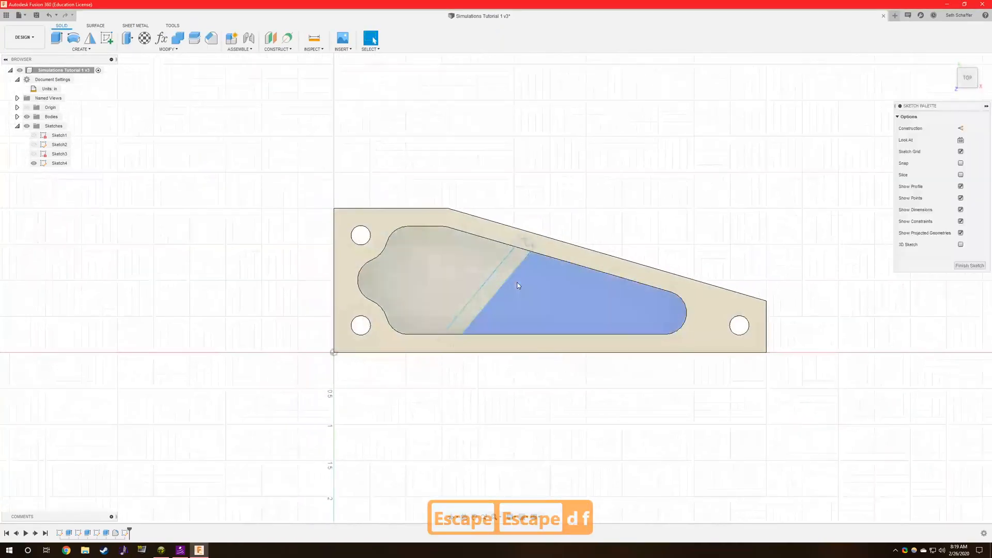
key(d)
click(487, 282)
click(501, 288)
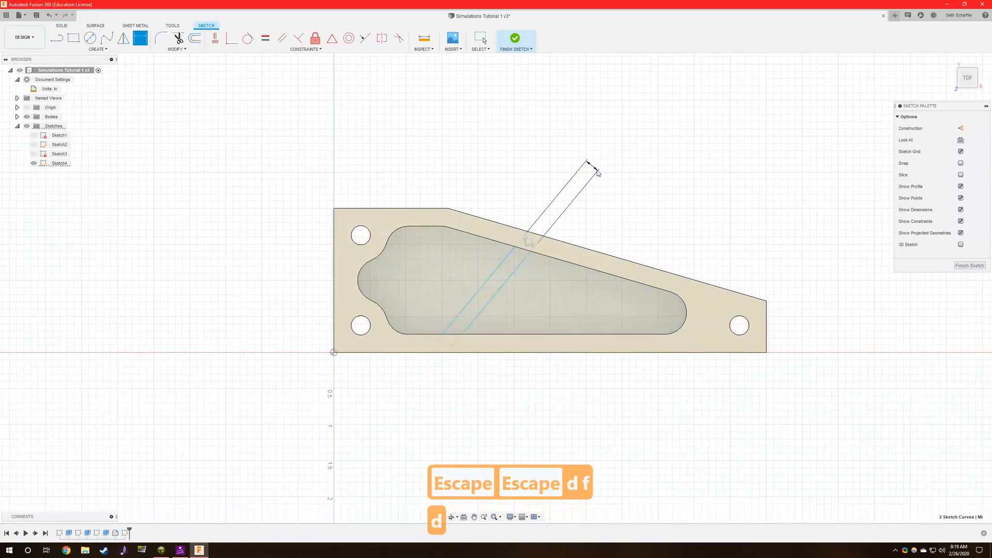
click(599, 165)
text(.5)
key(Return)
key(Escape)
key(Escape)
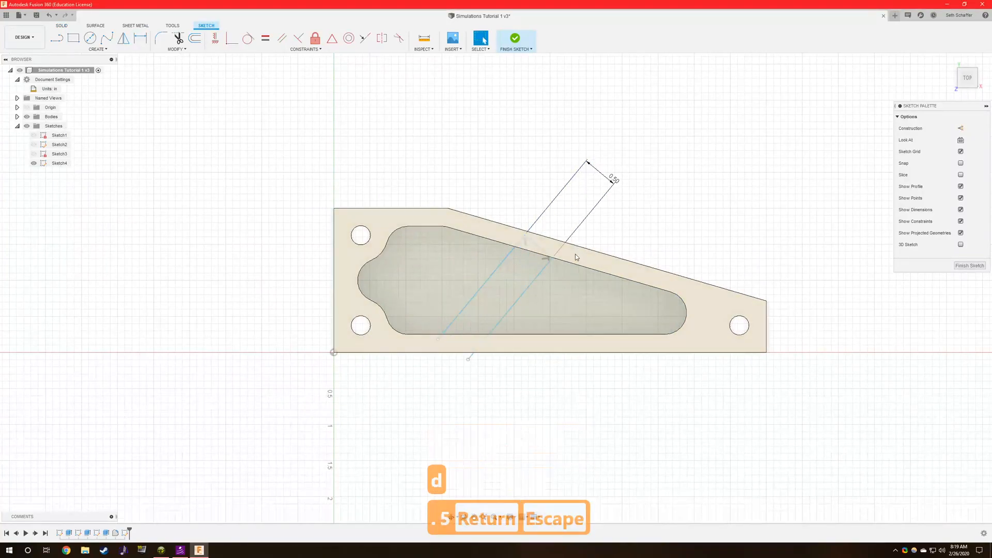
- Set the spacing between the two diagonal lines to 3/8 in
double_click(614, 180)
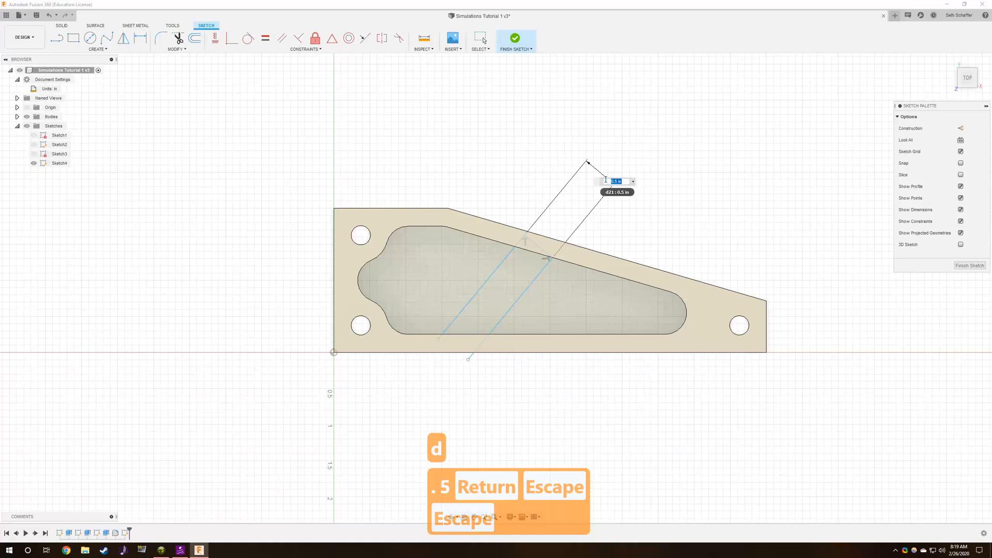
text(3/8)
key(Return)
key(Escape)
key(Escape)
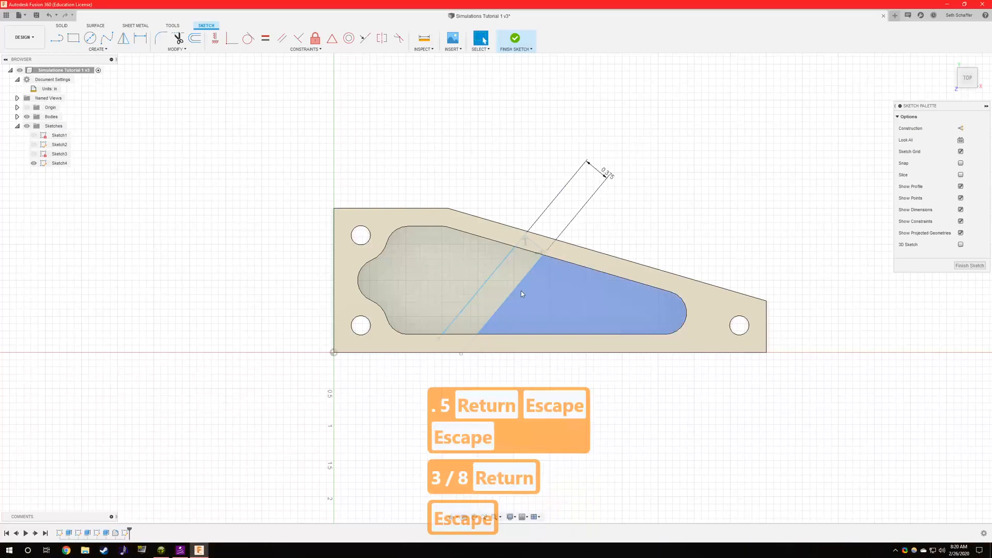
- Shift the pair of diagonal lines slightly toward the plate's narrow end
click(546, 249)
drag(537, 263, 582, 260)
drag(541, 273, 538, 272)
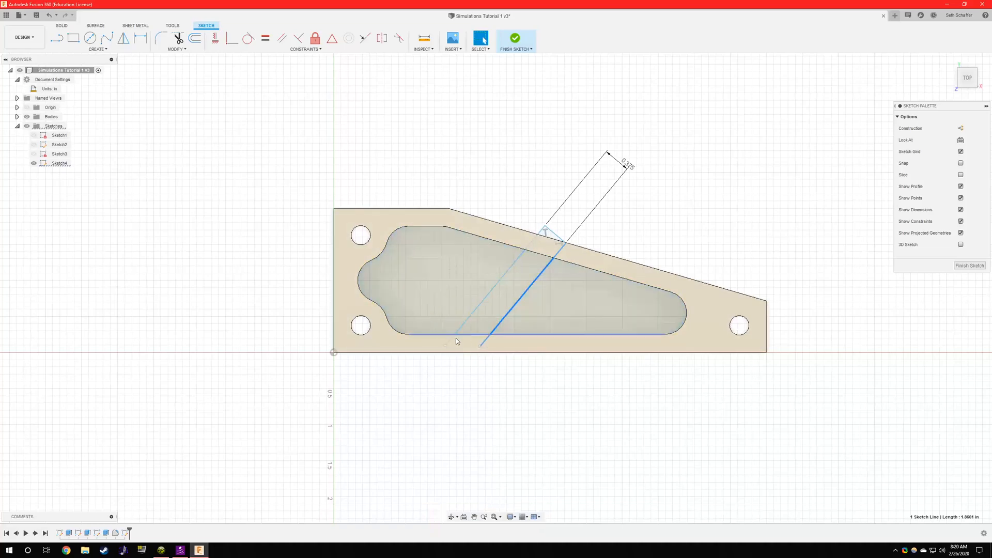
- Extrude the diagonal strip to the plate's top face, using a To Object extent, to form a rib across the pocket
key(e)
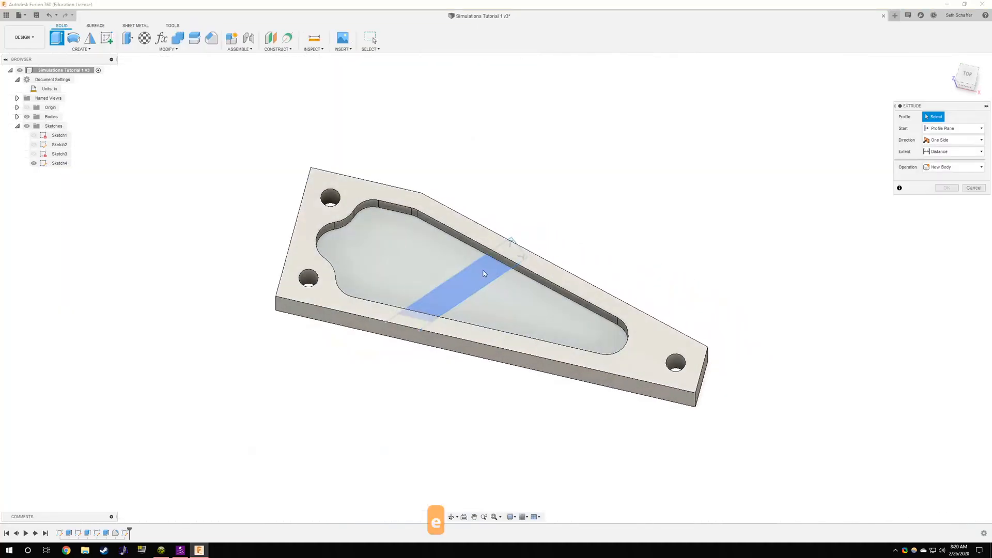
click(475, 277)
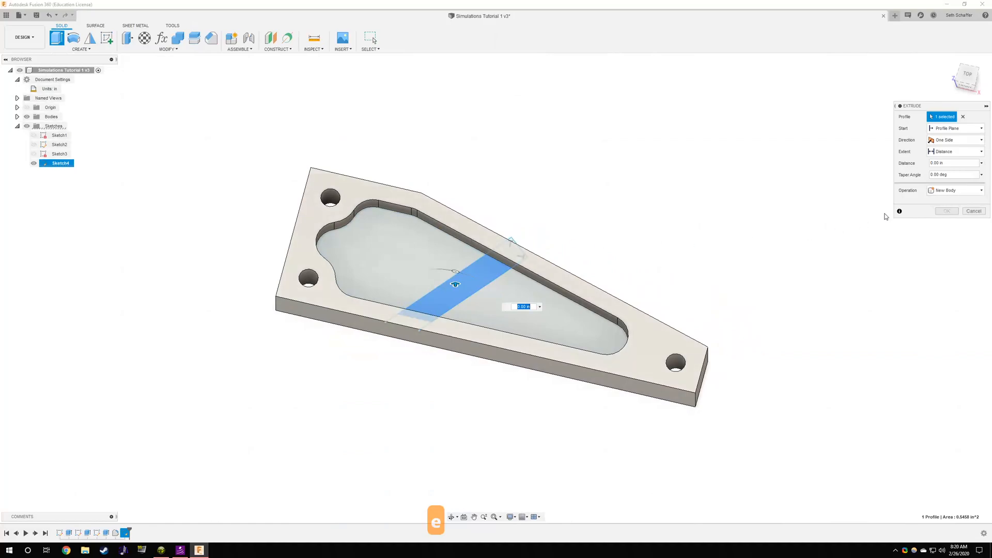
click(955, 152)
click(945, 163)
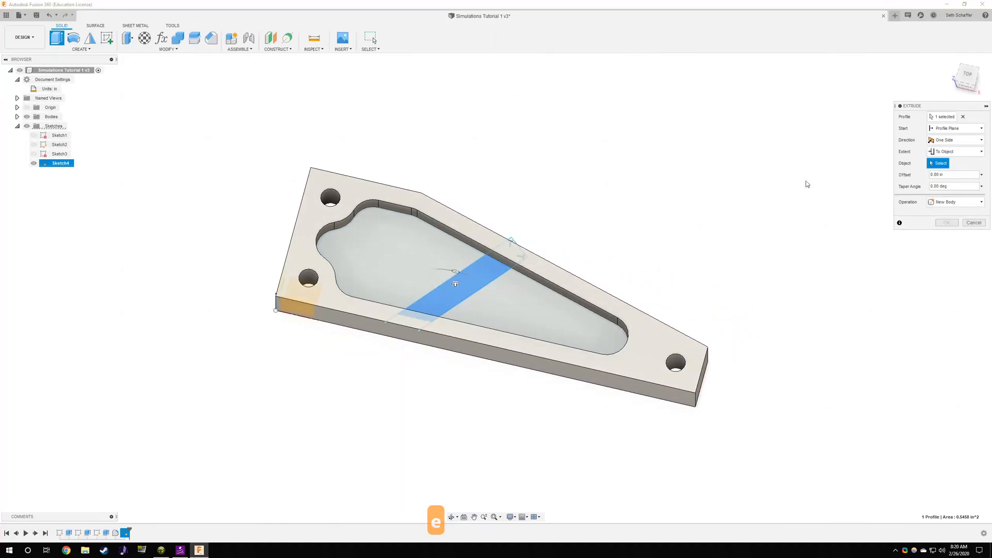
click(476, 227)
click(946, 246)
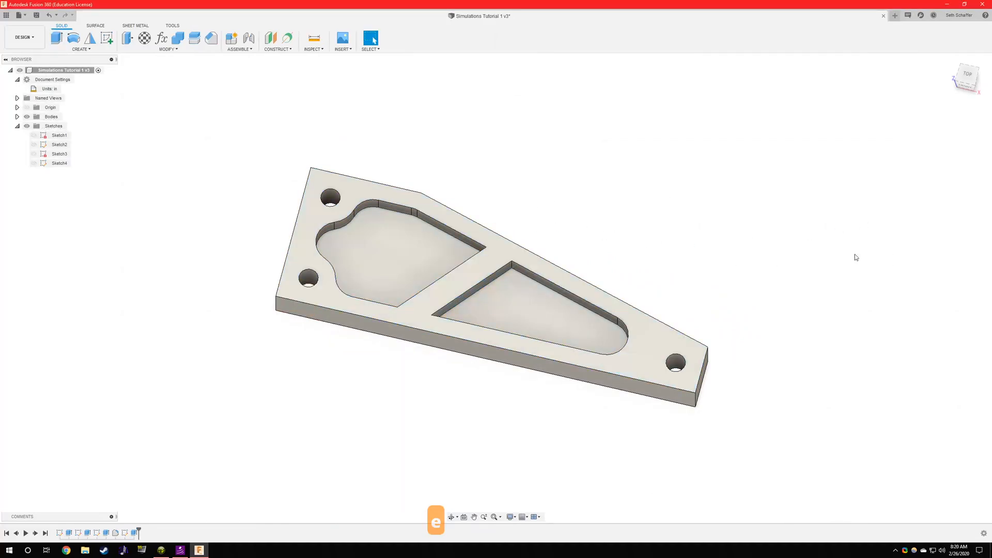
- Fillet the four vertical corner edges where the diagonal rib meets the pocket walls with a .3 in radius
scroll(522, 271, up, 3)
key(f)
click(504, 261)
click(380, 345)
click(329, 330)
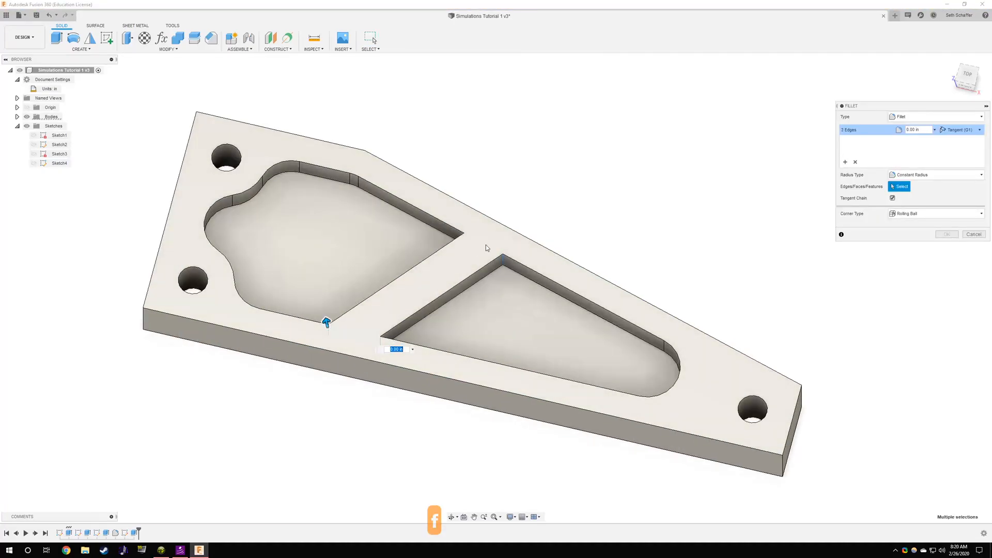
click(465, 241)
text(.4)
key(BackSpace)
text(3)
key(Return)
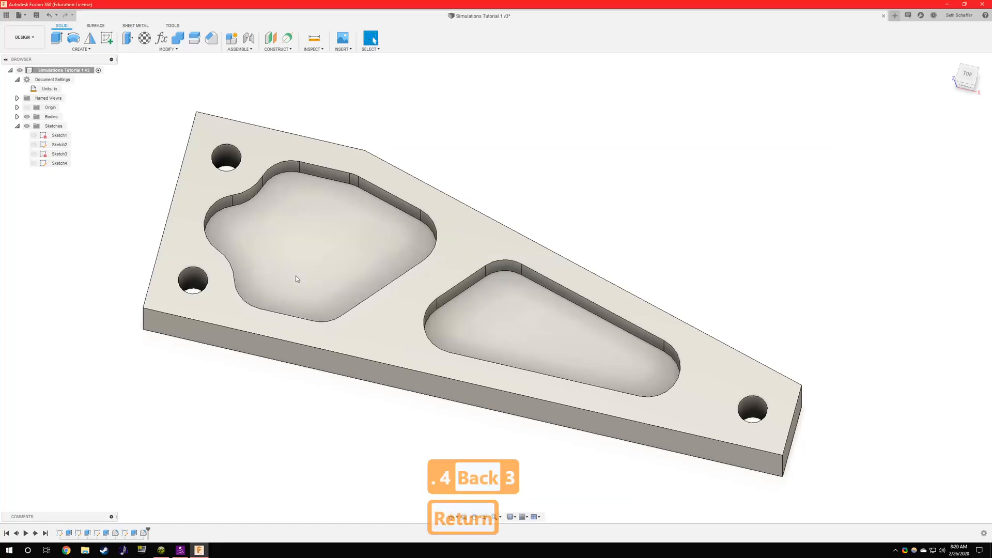
- Reduce the radius of the four fillets at the ends of the diagonal rib to .15 in
shift+middle_drag(730, 172, 454, 202)
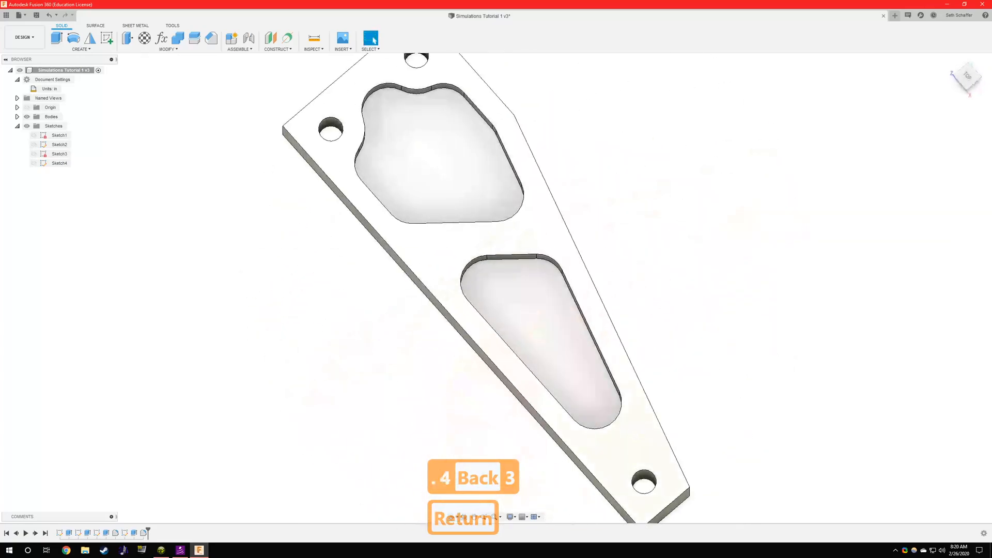
double_click(145, 534)
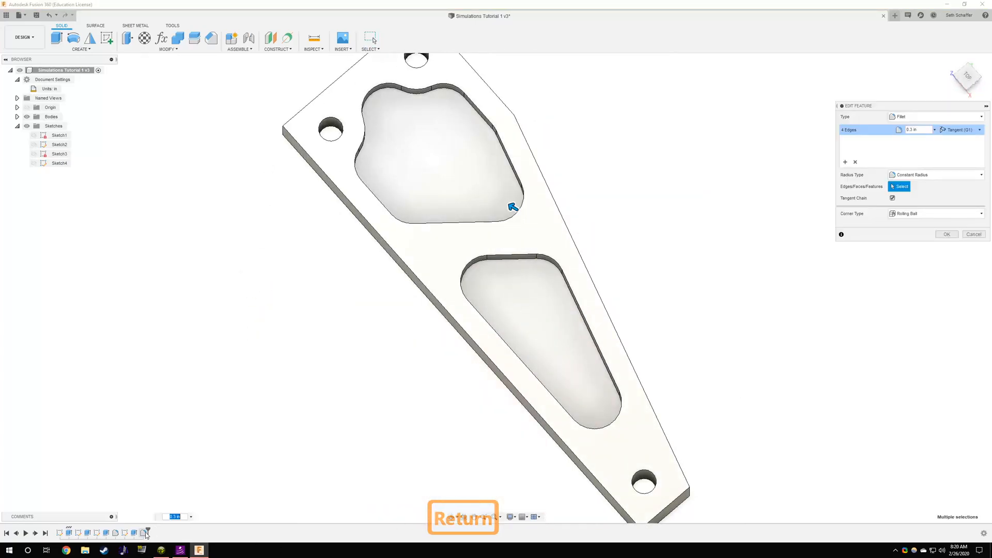
click(923, 129)
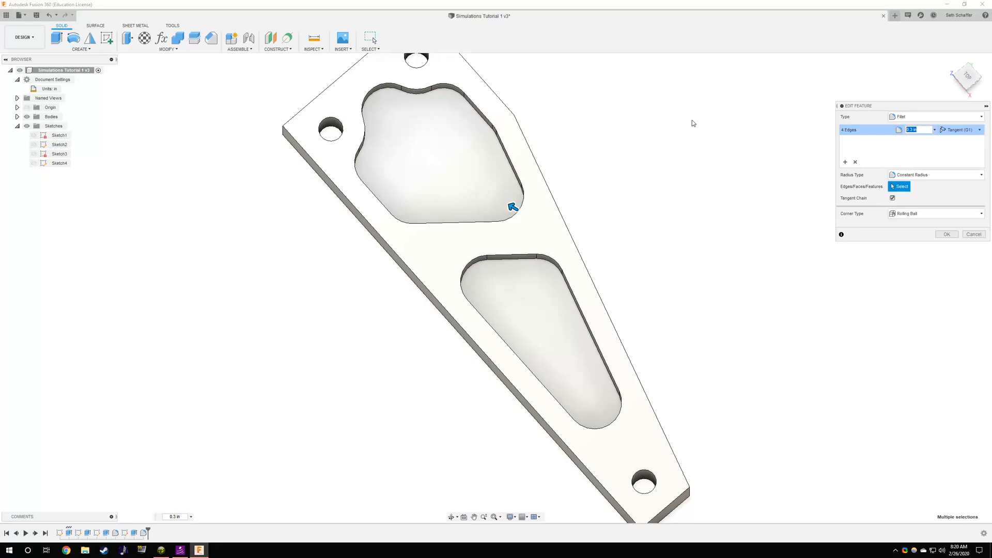
text(.15)
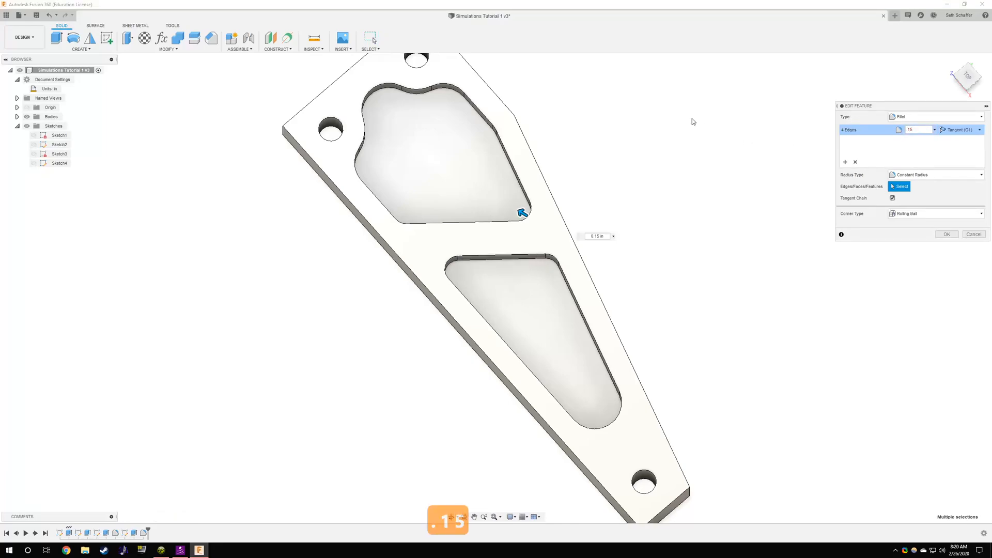
key(Return)
- Switch to the Simulation workspace and regenerate the static stress study's mesh for the pocketed plate
shift+middle_drag(552, 201, 577, 205)
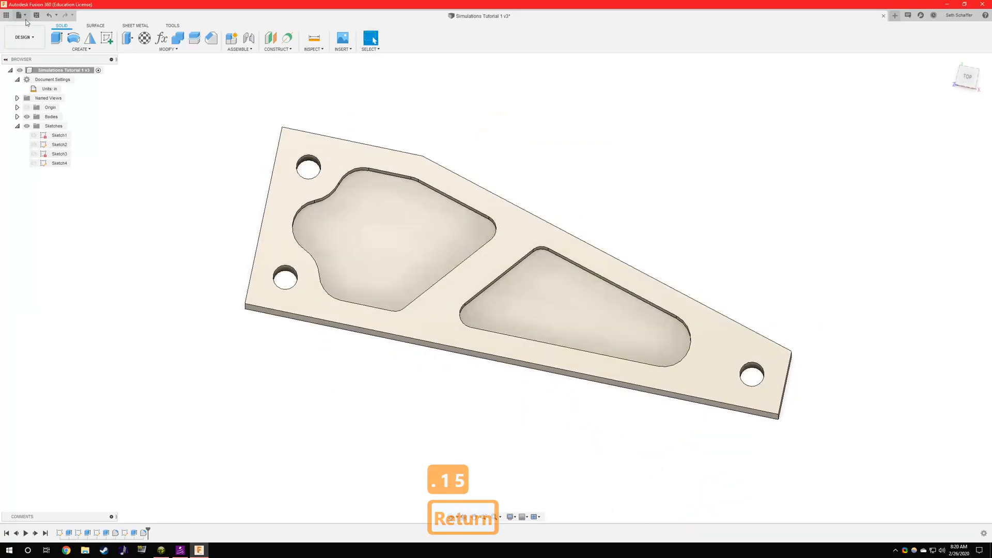
click(24, 38)
click(23, 95)
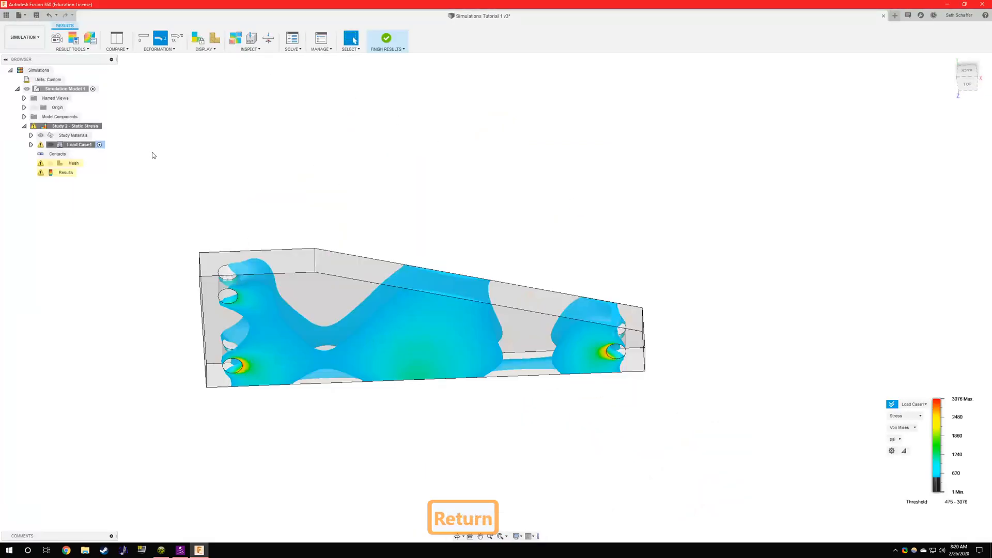
right_click(70, 163)
click(88, 176)
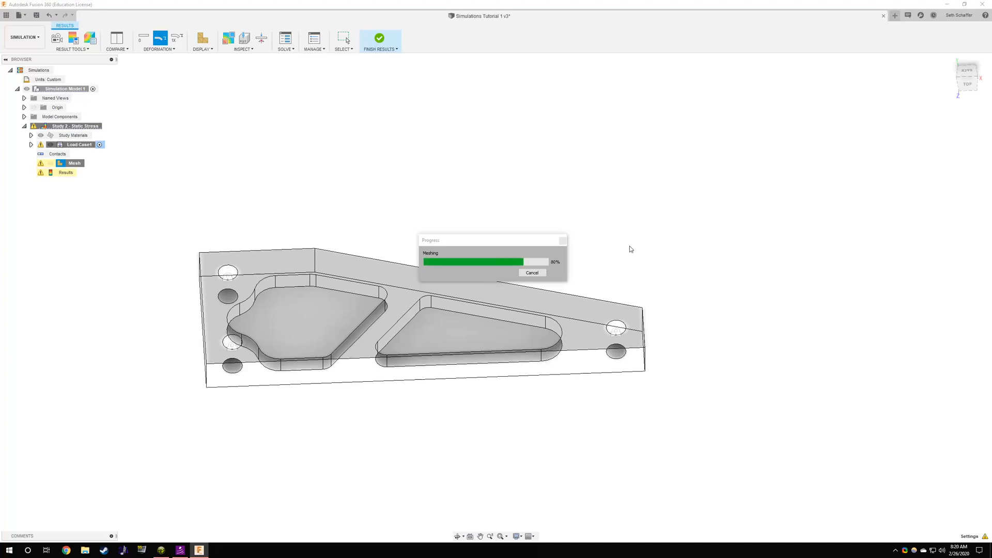
click(535, 337)
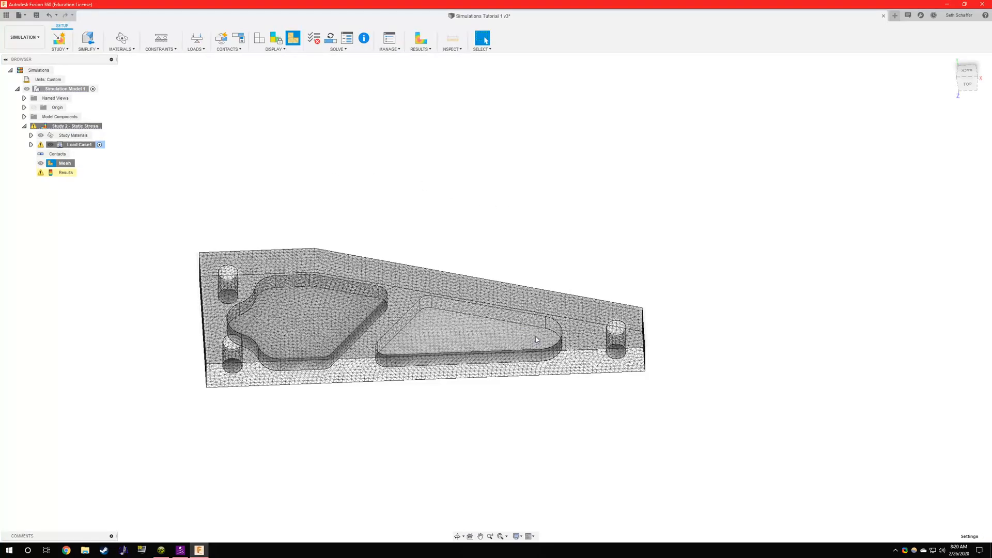
- Return to the Design workspace and check the plate's mass in its properties
click(24, 38)
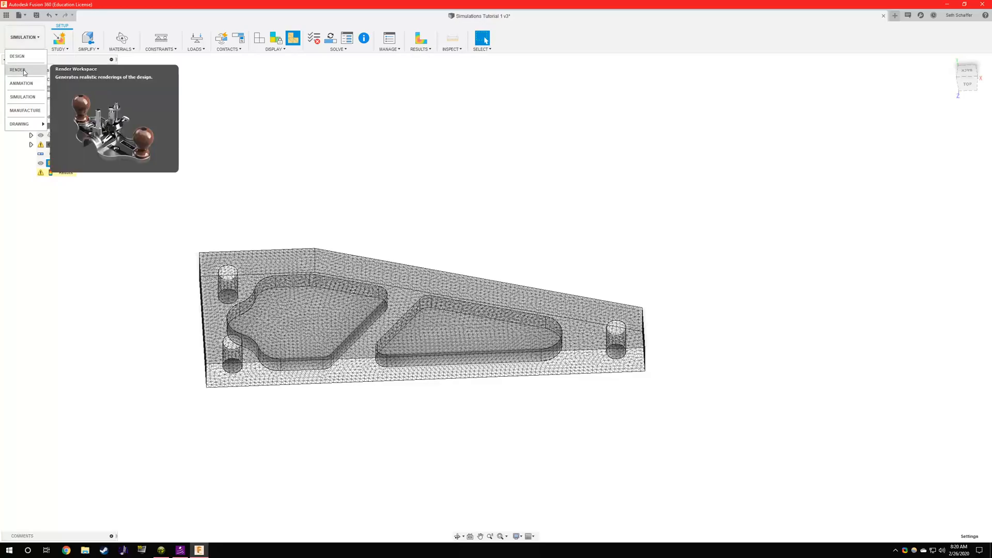
click(17, 56)
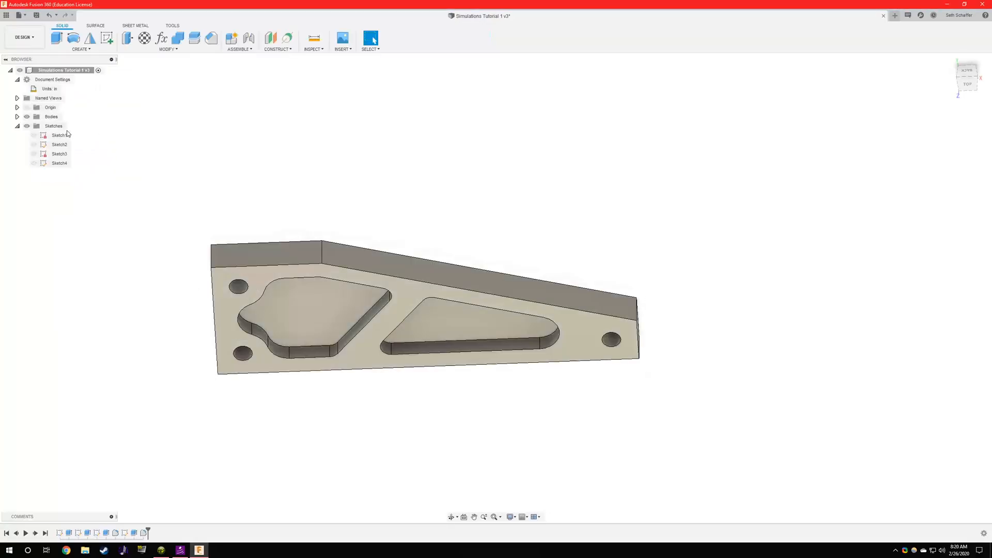
right_click(54, 70)
click(72, 140)
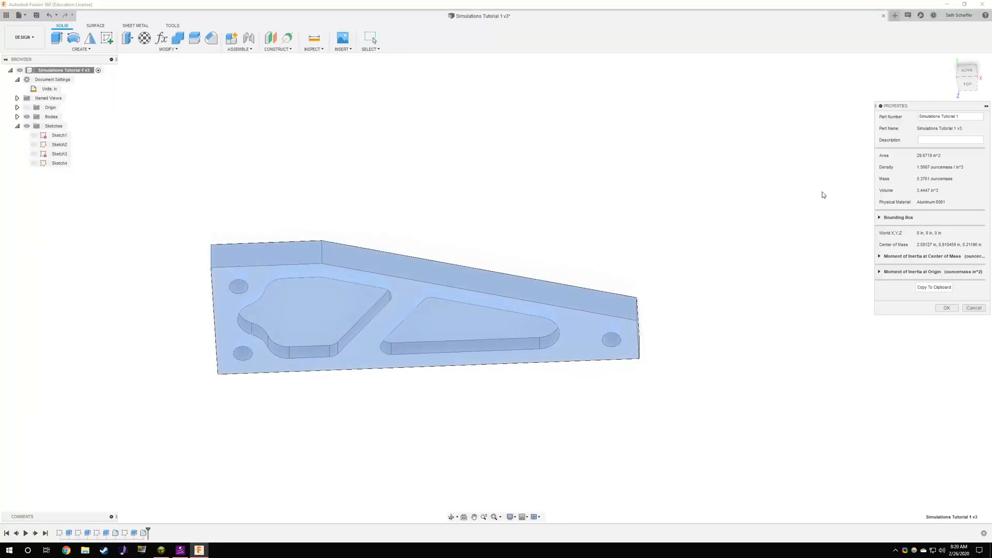
click(944, 308)
- Go back to the Simulation workspace and run the pre-check on the static stress study
click(24, 37)
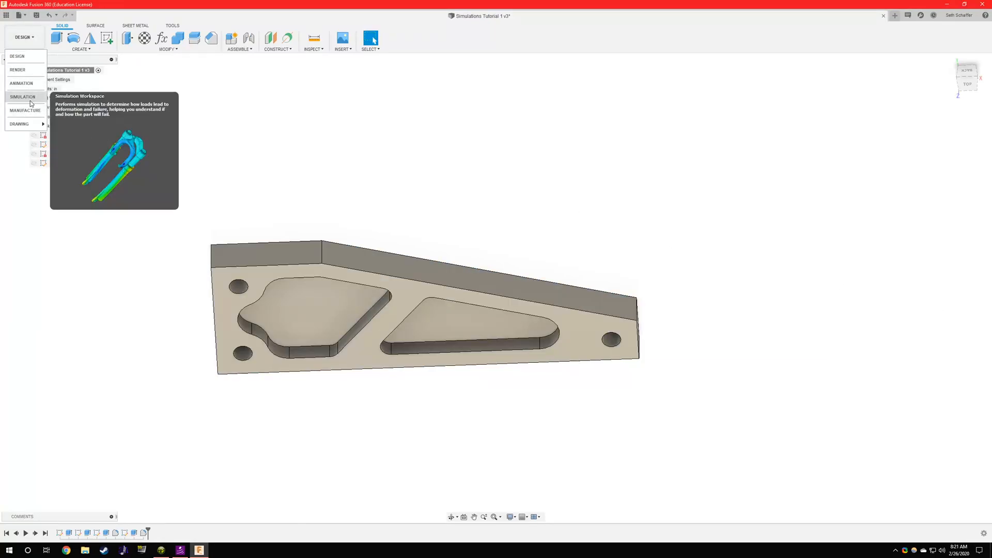
click(25, 97)
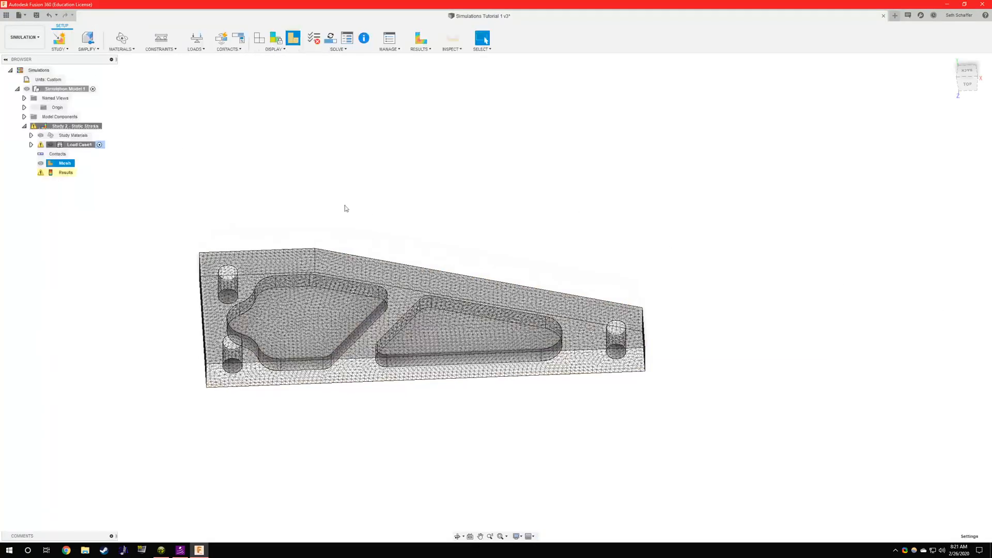
click(314, 41)
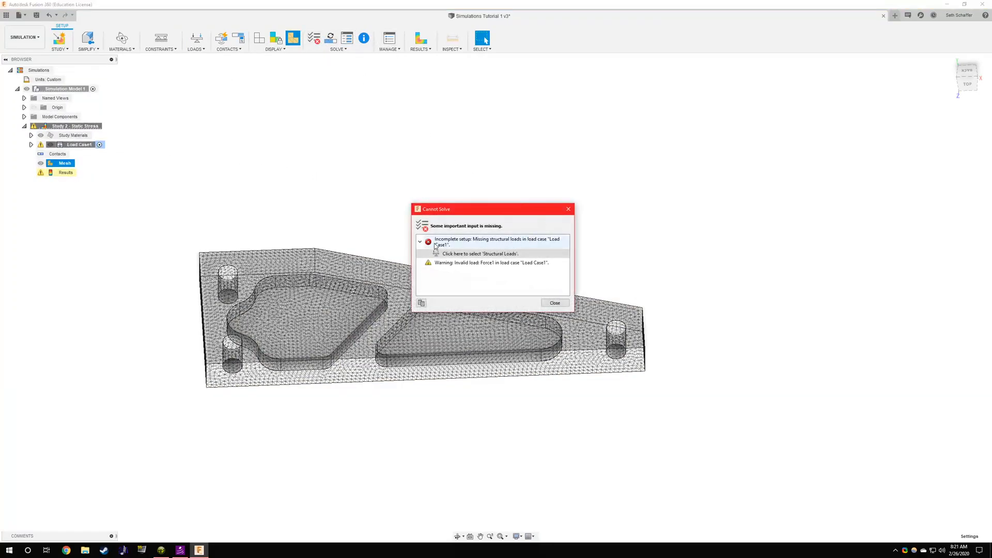
click(555, 303)
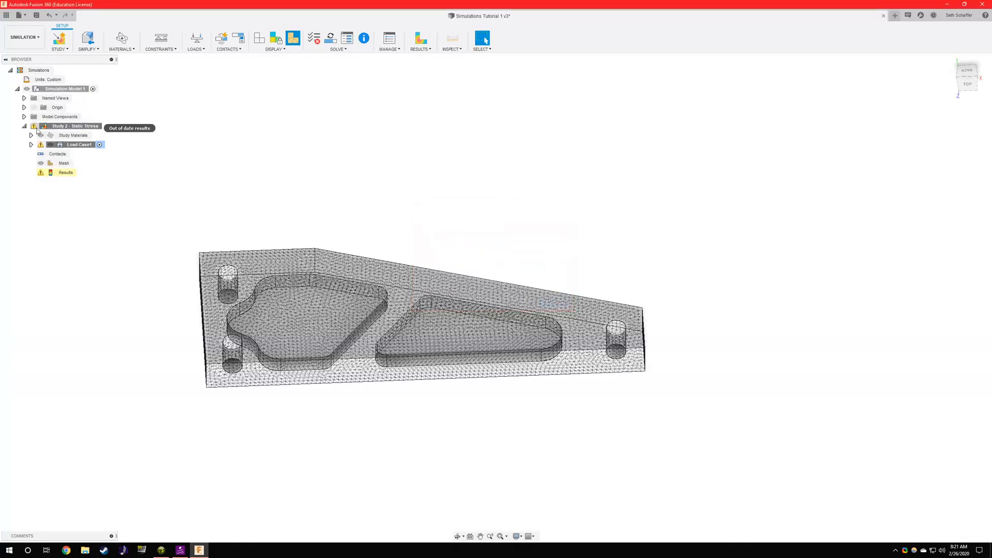
mouse_move(489, 228)
shift+middle_down()
mouse_move(483, 216)
mouse_move(498, 235)
shift+middle_up()
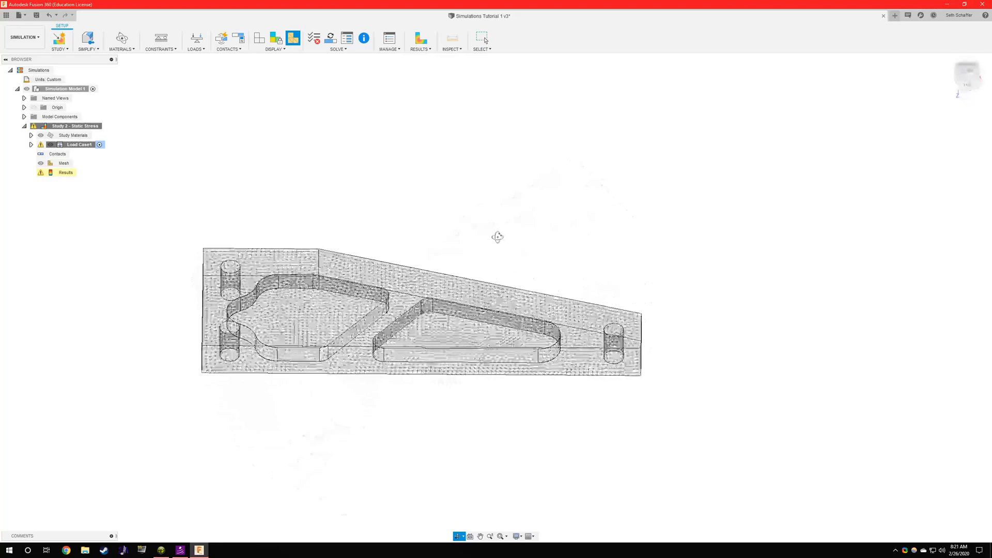
right_click(60, 145)
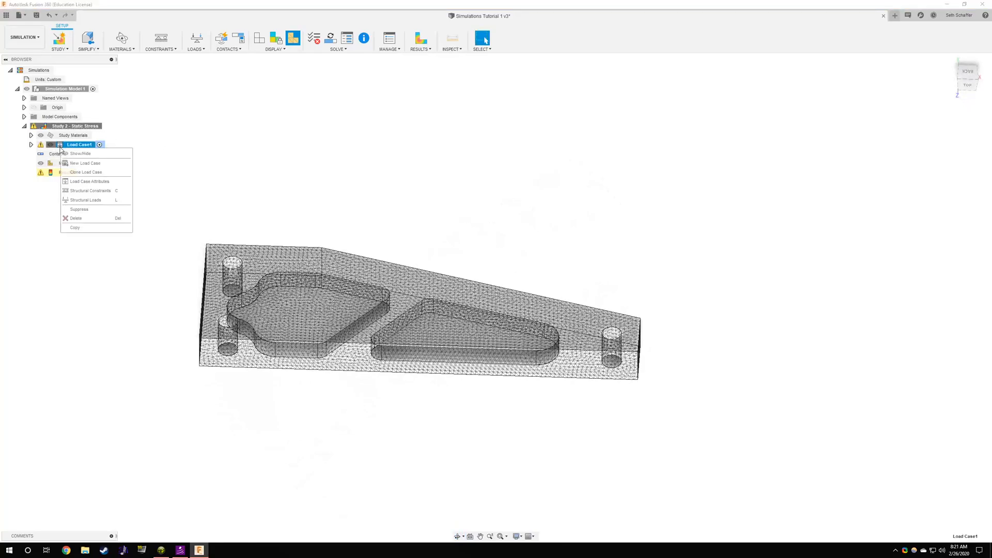
click(40, 171)
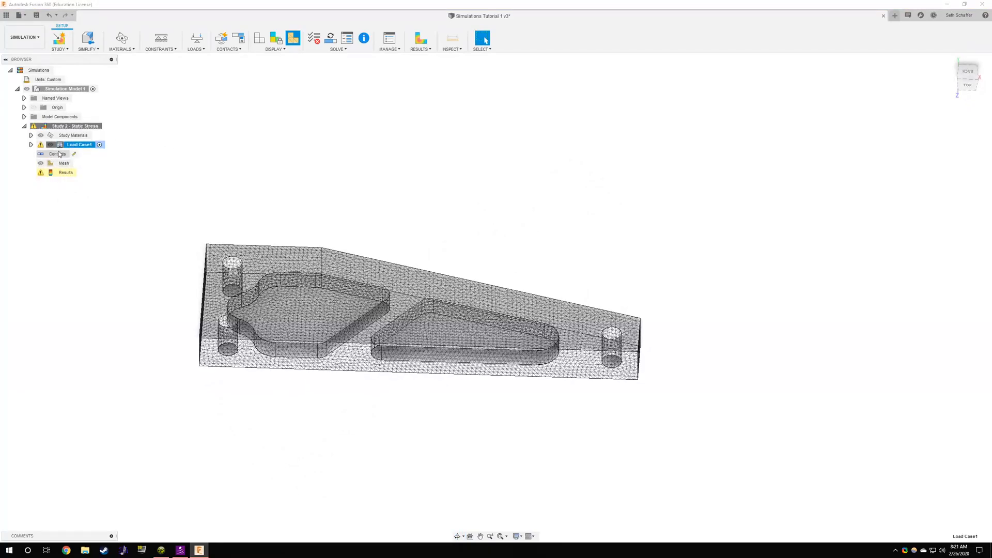
- Start a new Force structural load with the plate's pocketed face as its target
click(196, 38)
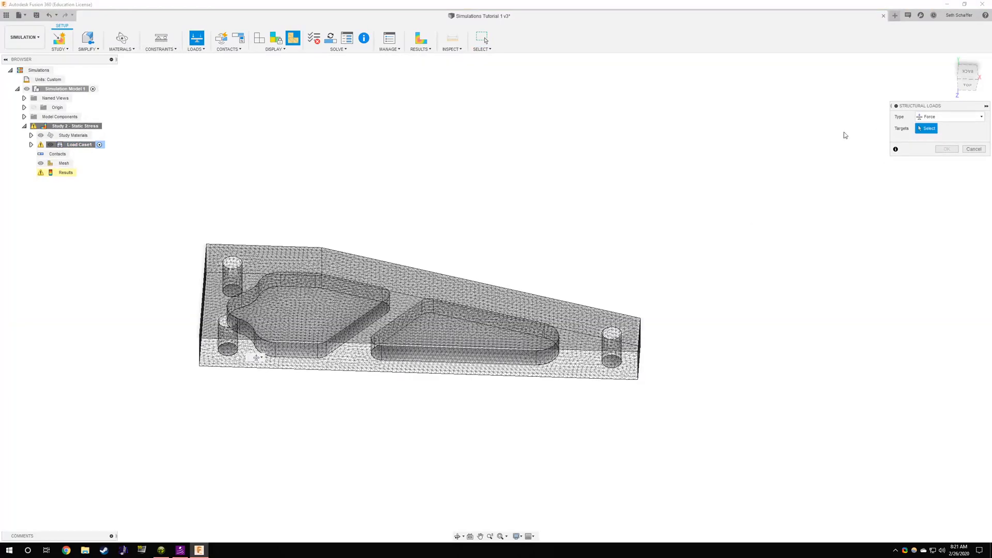
click(365, 351)
click(939, 140)
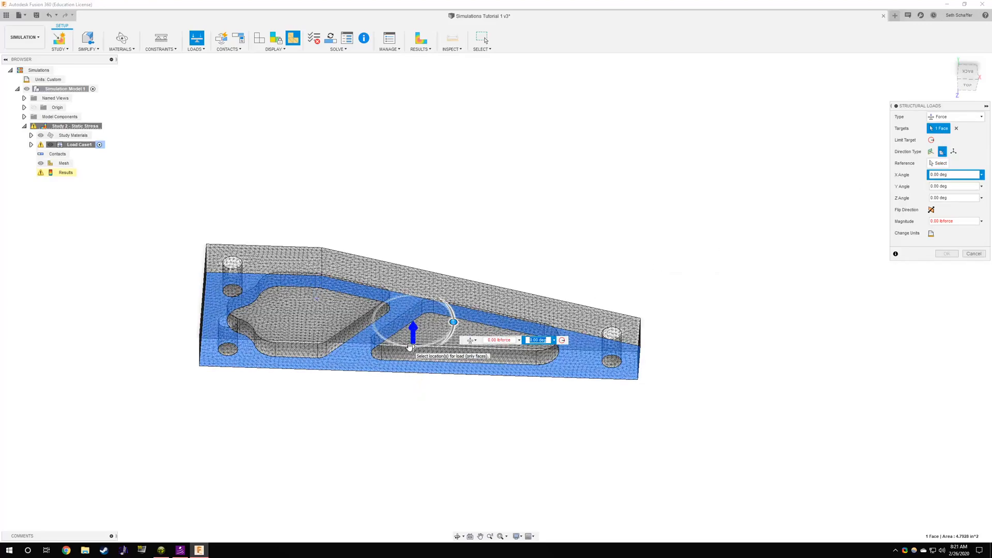
scroll(410, 346, up, 3)
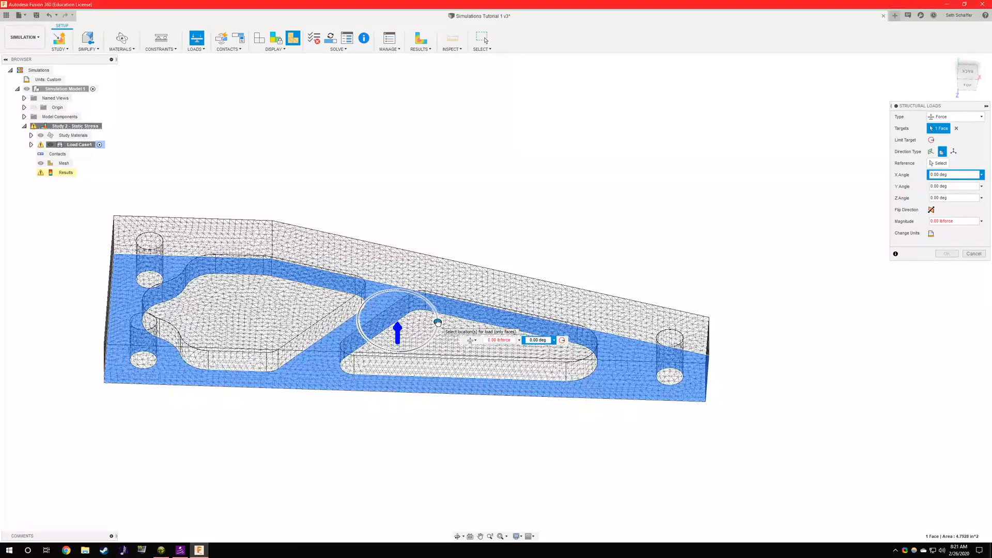
mouse_move(431, 324)
mouse_down()
mouse_move(420, 323)
mouse_move(445, 323)
mouse_up()
shift+middle_drag(737, 248, 659, 243)
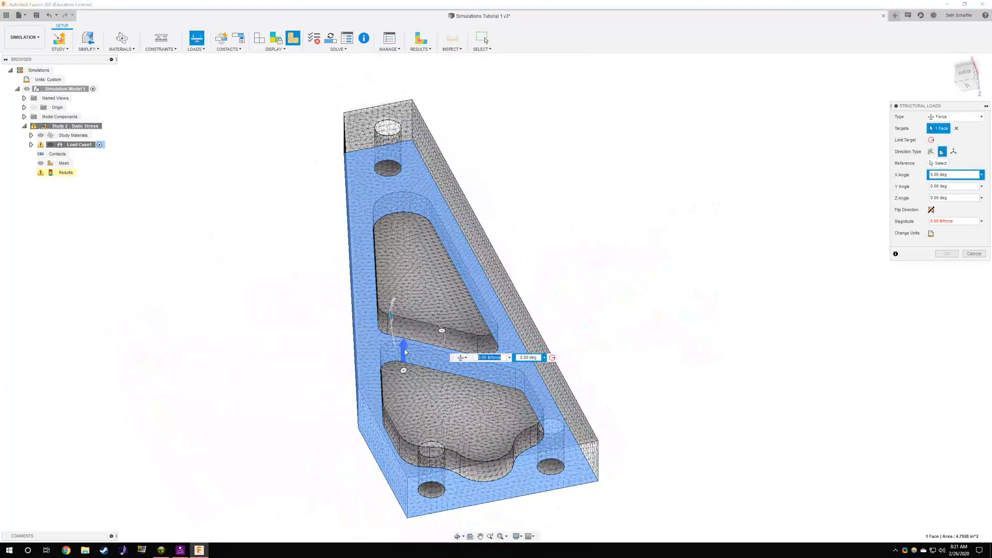
shift+middle_drag(405, 364, 773, 218)
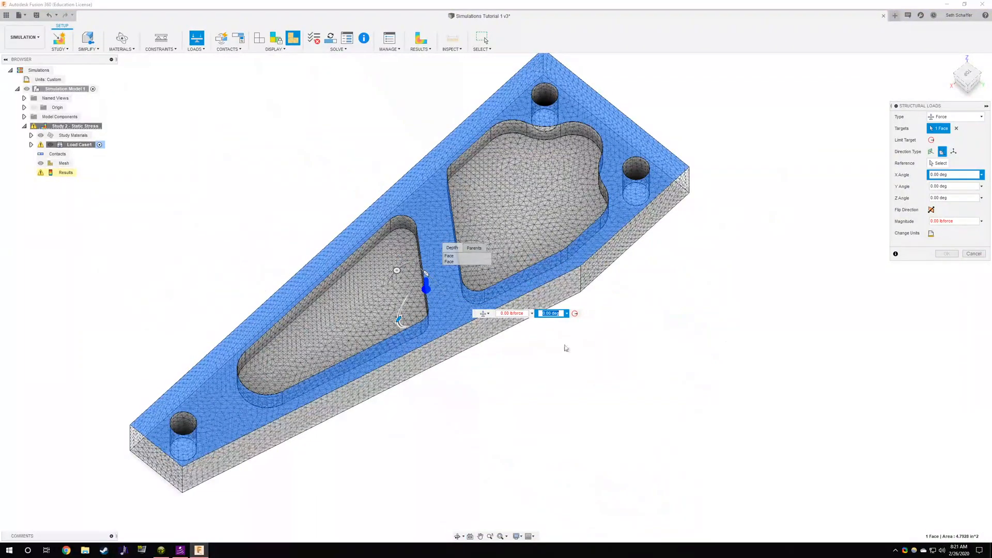
- Limit the force to a circular area where the diagonal rib meets the long straight edge, with a magnitude of 100 lbforce
click(550, 313)
click(575, 314)
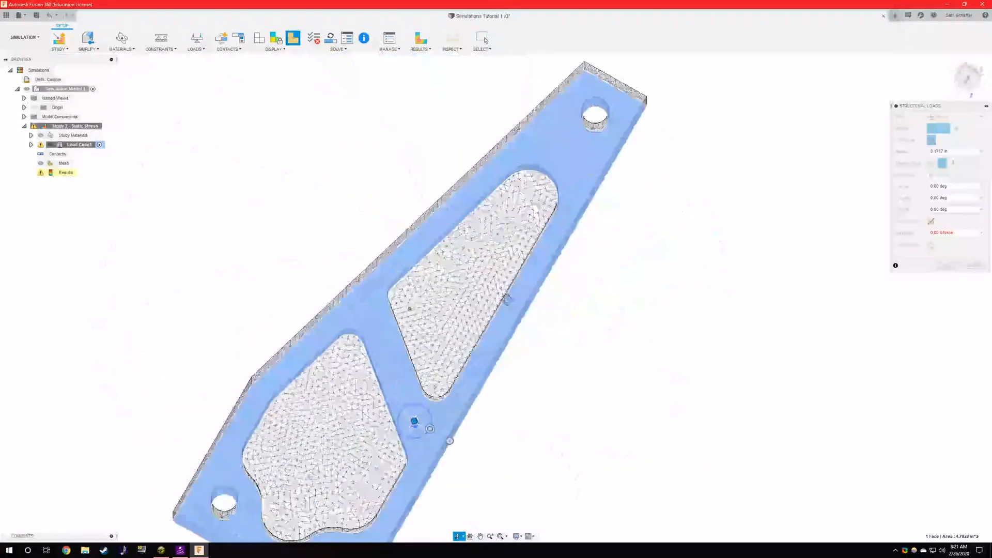
shift+middle_drag(507, 299, 463, 302)
mouse_move(314, 363)
mouse_down()
mouse_move(370, 383)
mouse_move(327, 360)
mouse_move(324, 372)
mouse_up()
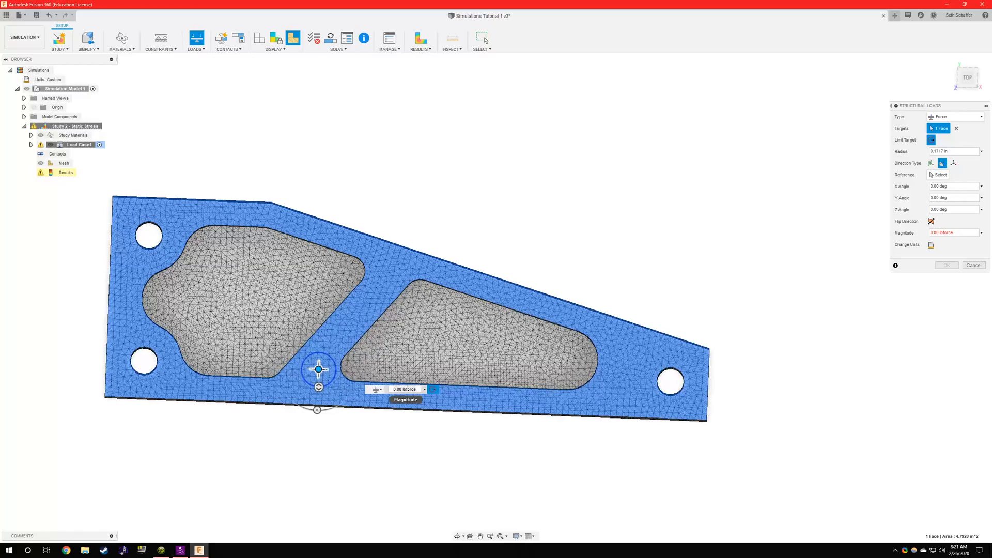
click(406, 388)
text(100)
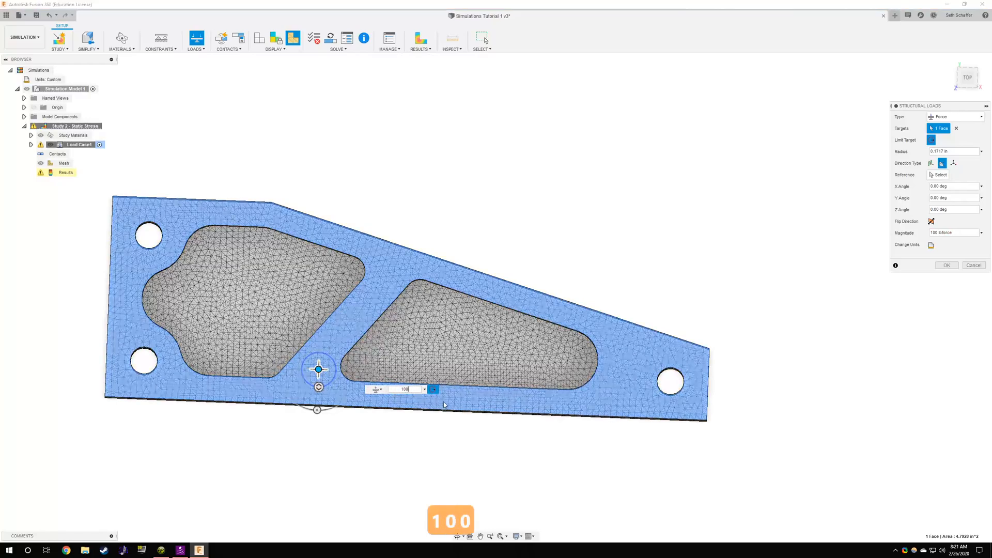
key(Return)
- Set the radius of the force's circular target area to .25 in
shift+middle_drag(512, 295, 500, 327)
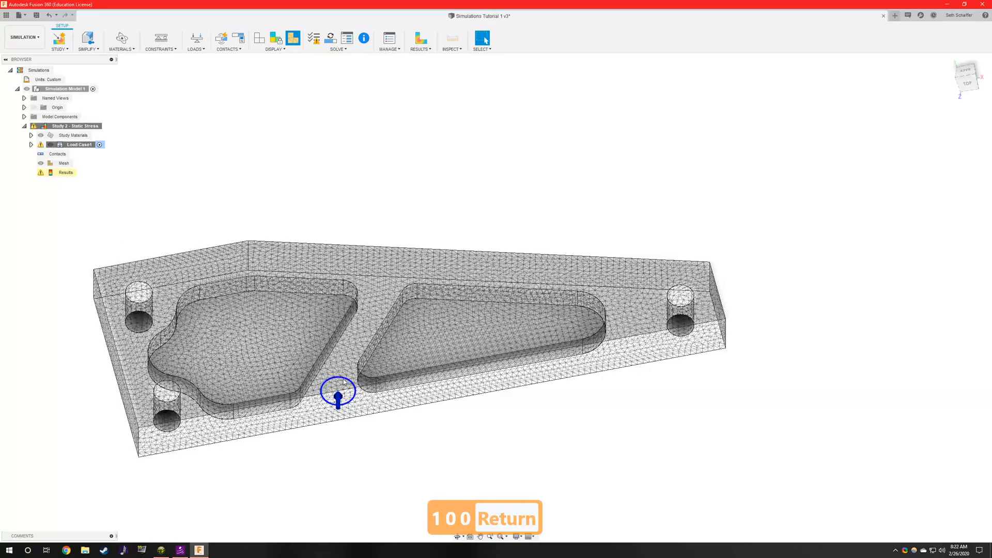
double_click(338, 396)
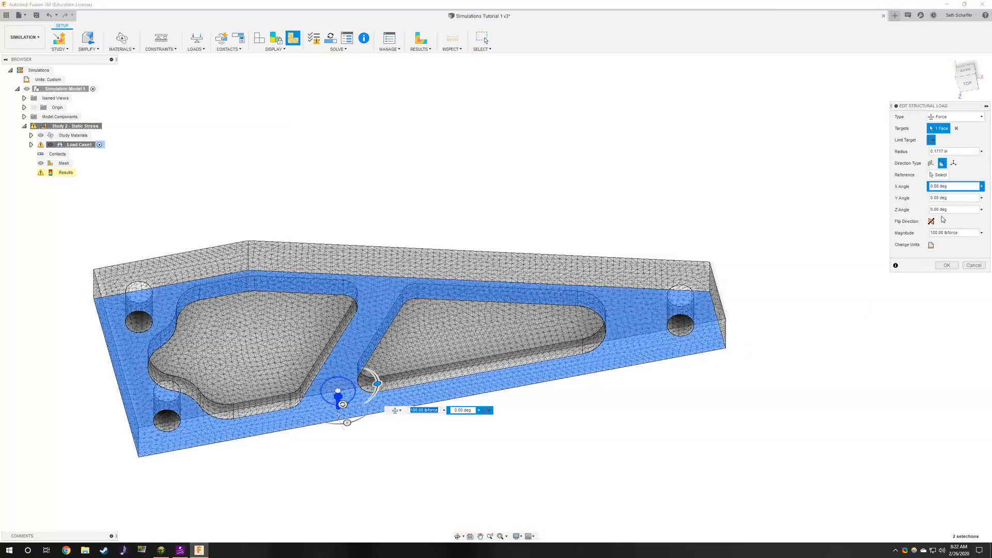
click(343, 402)
text(.25)
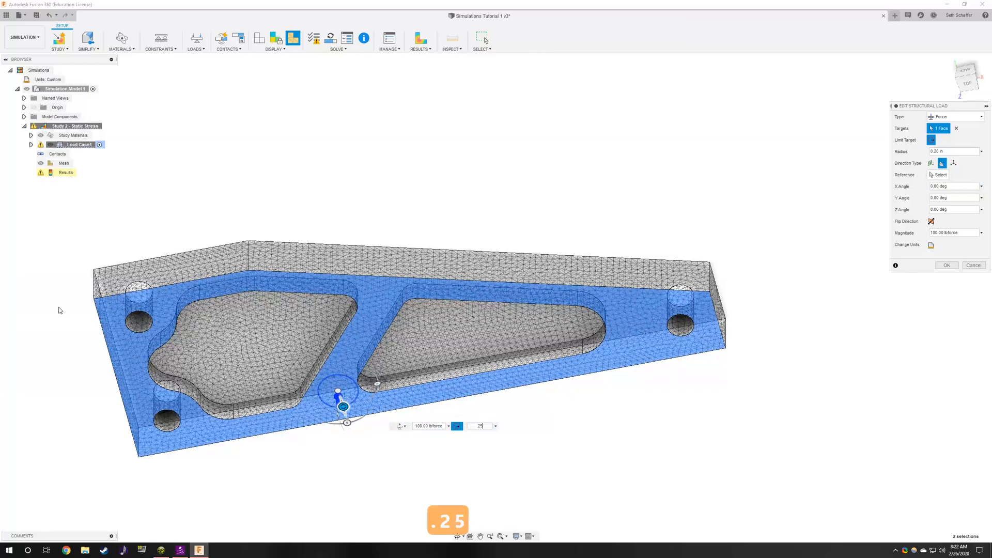
key(Return)
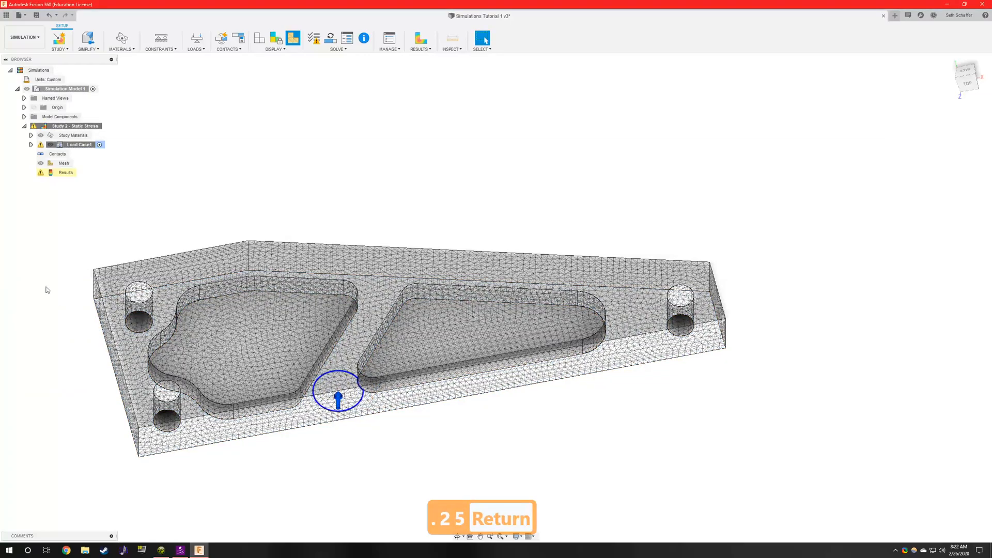
- Pre-check the study again with the new force in place and review the listed issues
click(314, 38)
click(484, 240)
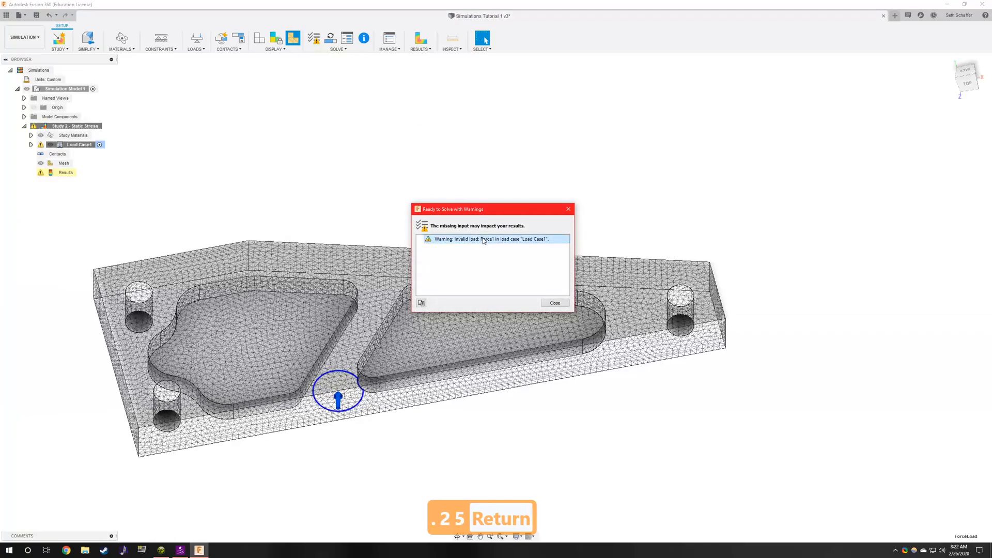
click(560, 307)
- Shift the force's circular target area slightly toward the plate's long straight edge and repeat the pre-check
double_click(338, 398)
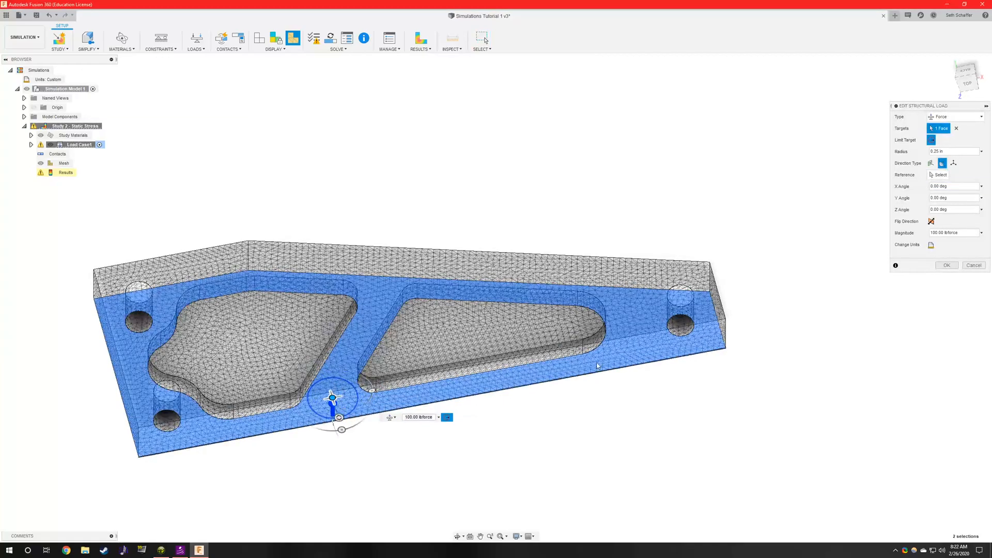
click(945, 265)
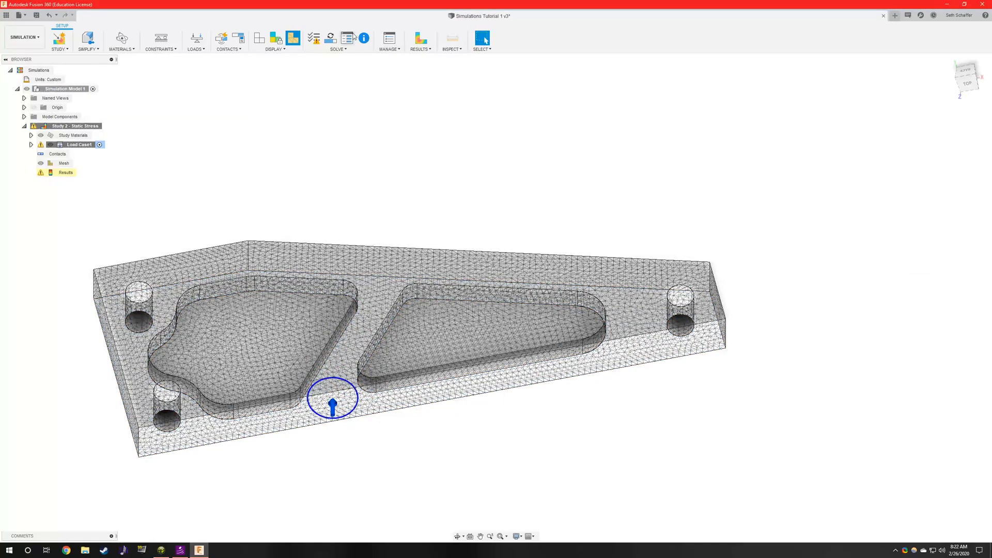
click(325, 41)
click(558, 304)
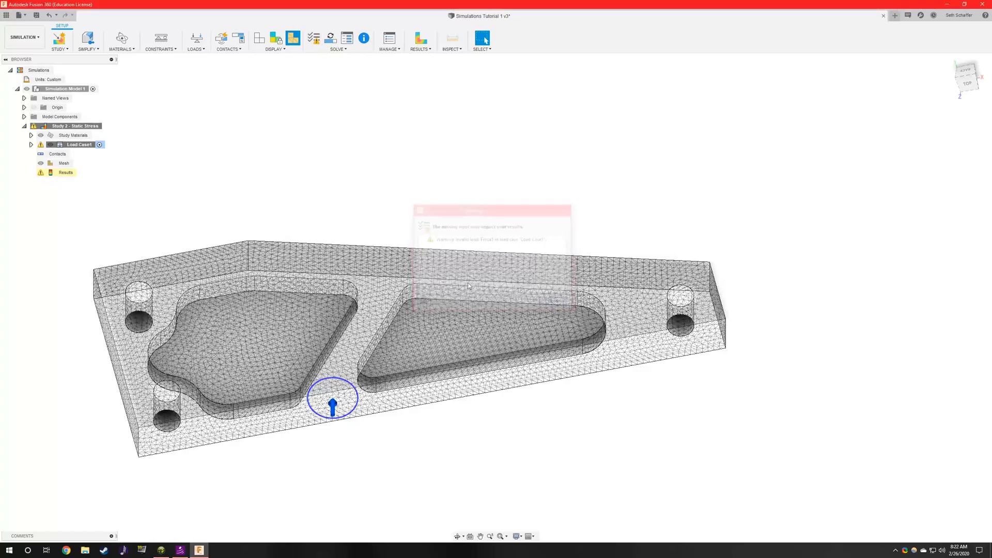
- Delete the original Force1 load from Load Case1, keeping only the circular-area force on the plate
click(31, 146)
click(38, 154)
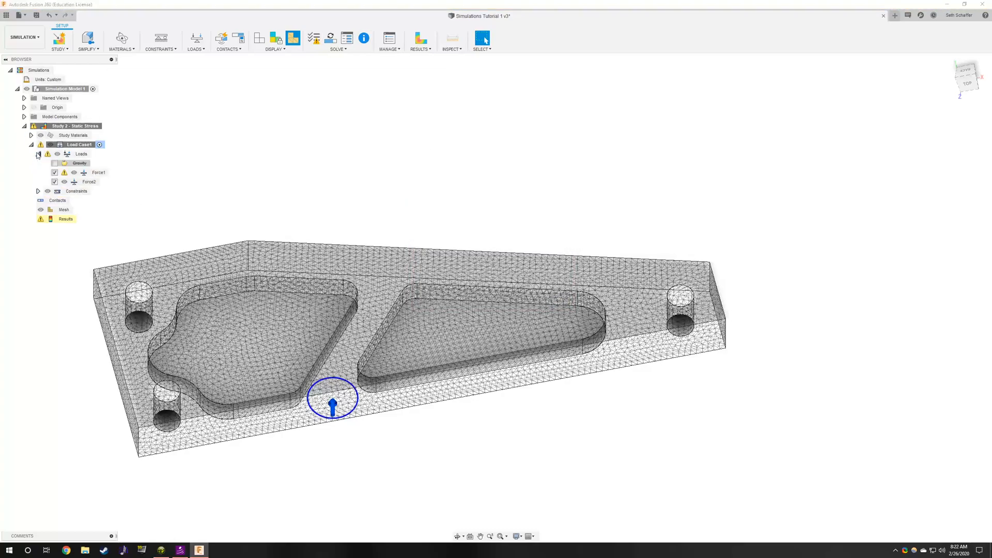
right_click(98, 175)
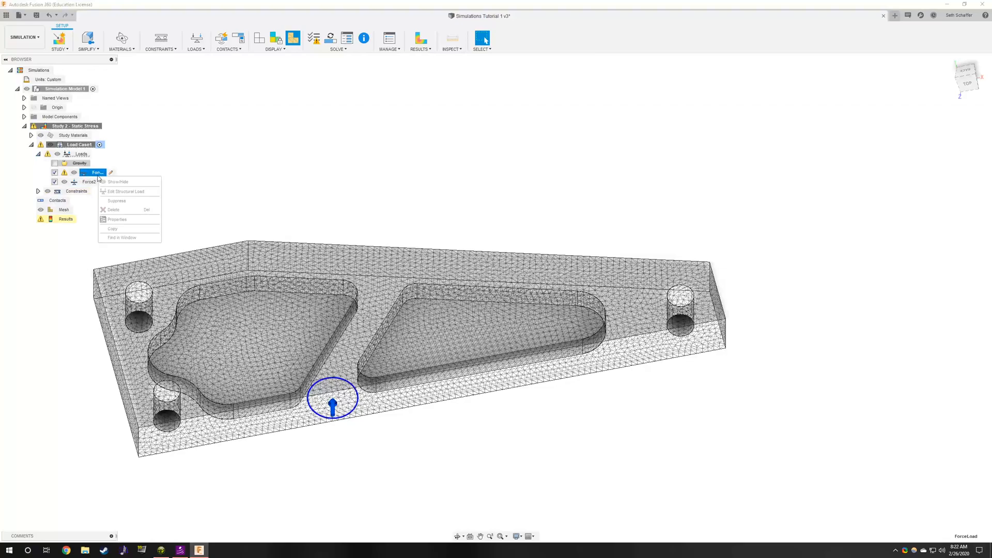
click(122, 210)
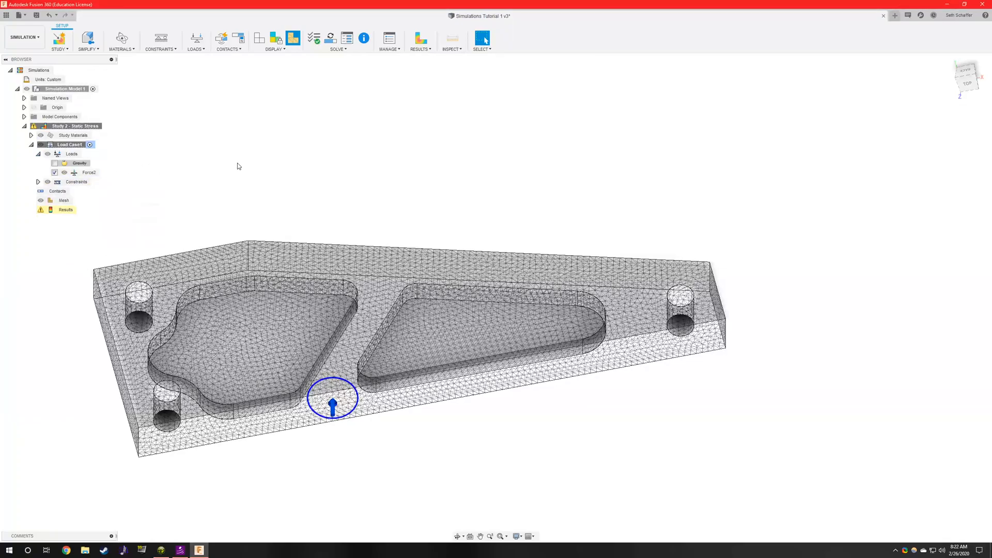
- Try to regenerate the mesh of the static stress study for the remaining force
click(329, 41)
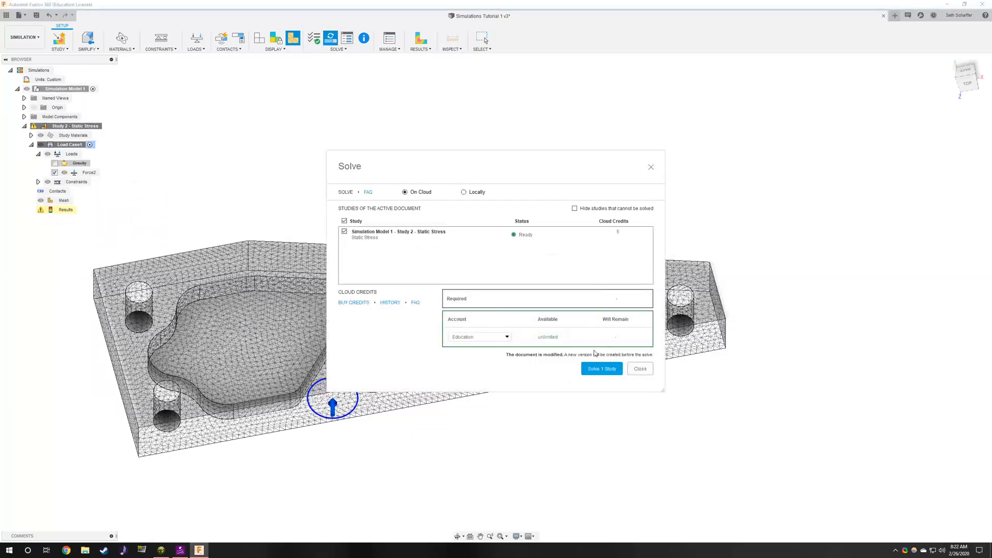
click(640, 369)
middle_drag(370, 276, 356, 306)
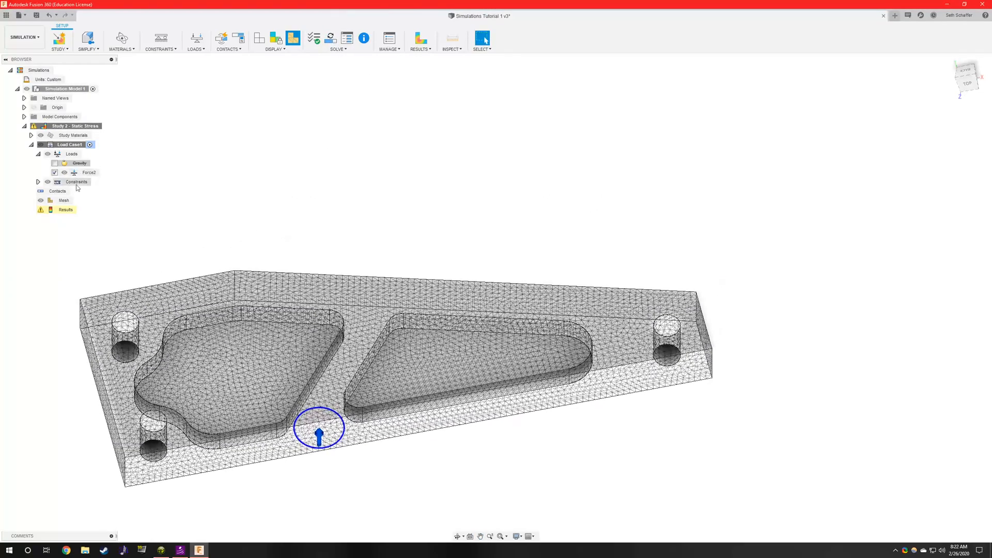
right_click(66, 200)
click(86, 217)
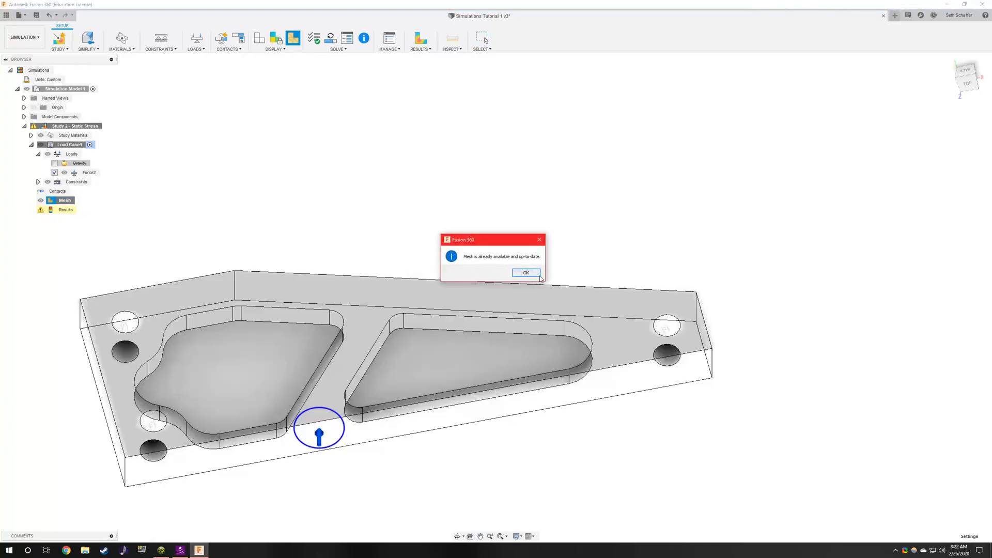
key(Return)
shift+middle_drag(185, 212, 141, 223)
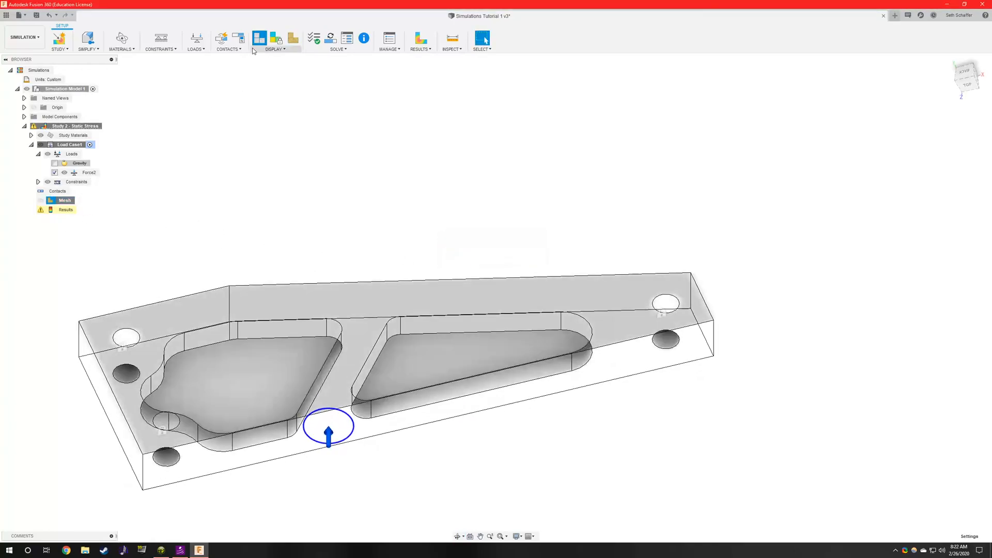
- Solve Study 2 - Static Stress on the cloud and dismiss the job status once the results are received
click(331, 39)
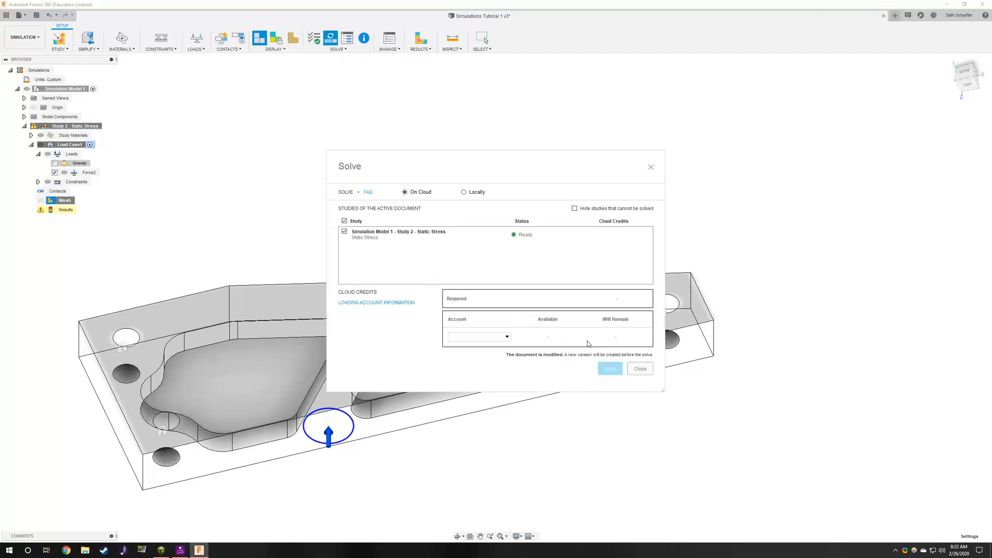
click(604, 366)
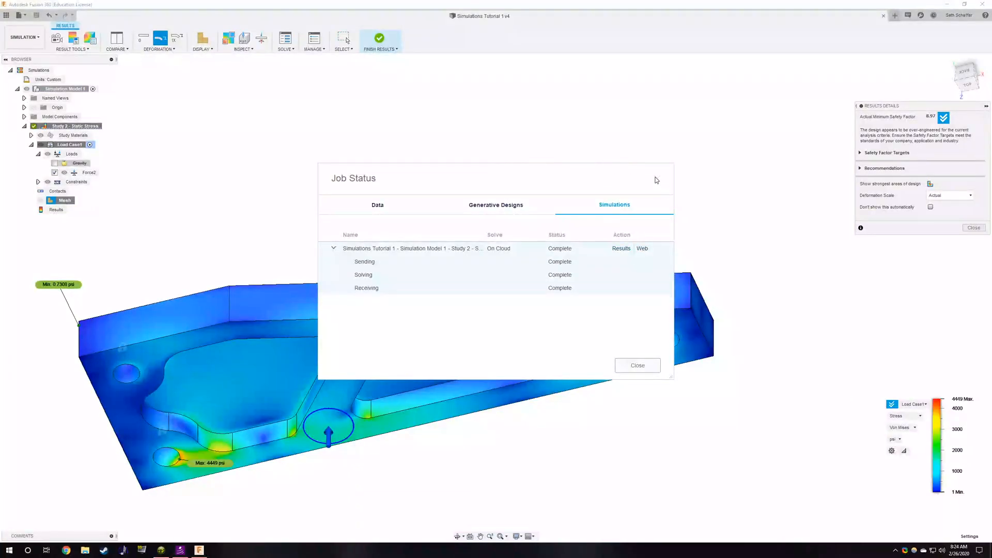
click(656, 180)
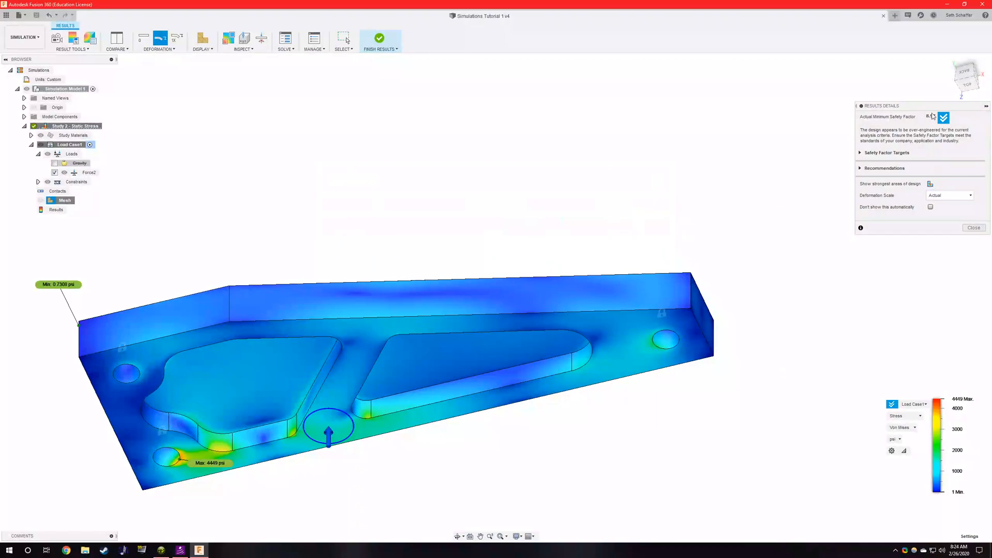
- Raise the lower limit of the Von Mises stress display to about 408 psi and inspect the plate from several angles
middle_drag(428, 227, 516, 188)
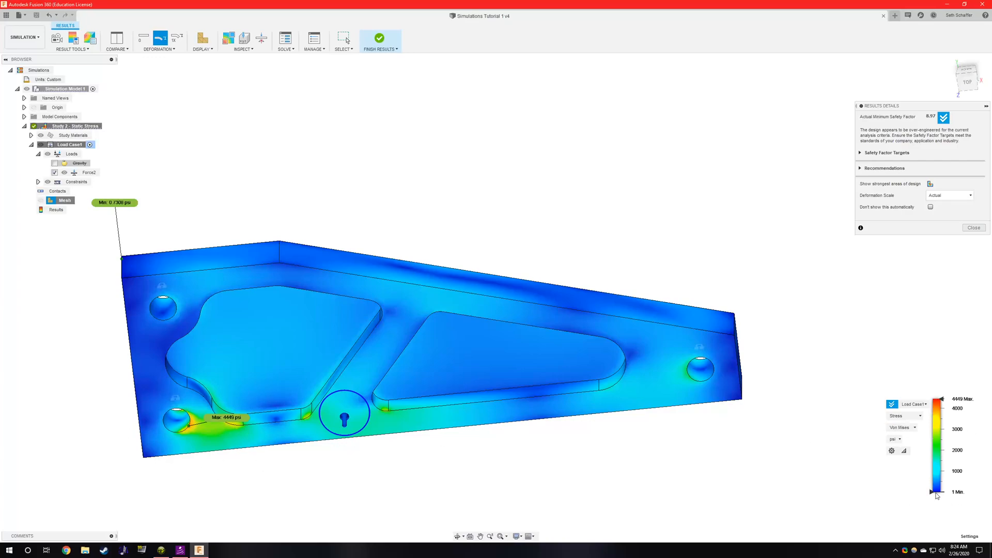
mouse_move(932, 492)
mouse_down()
mouse_move(933, 468)
mouse_move(934, 480)
mouse_up()
shift+middle_drag(558, 398, 516, 383)
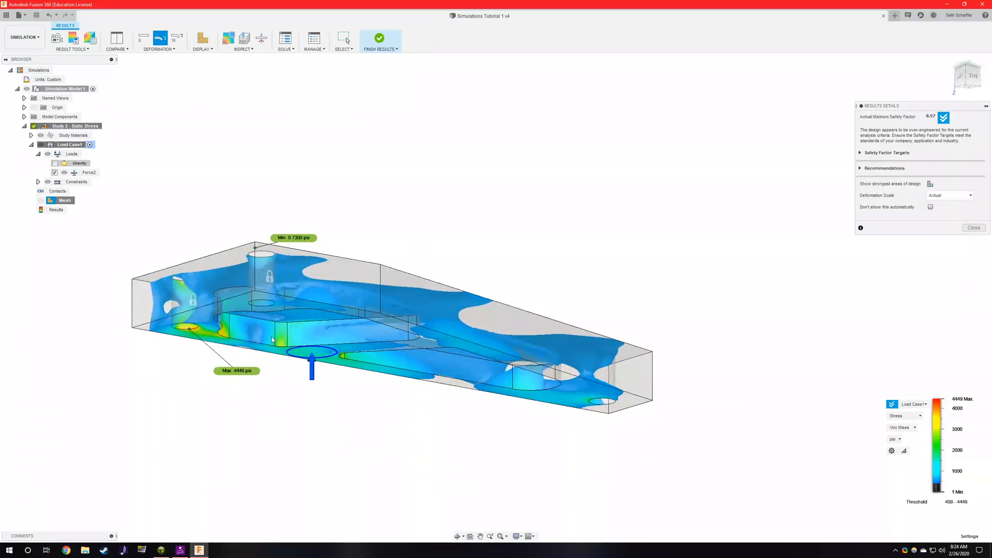
shift+middle_drag(510, 295, 651, 327)
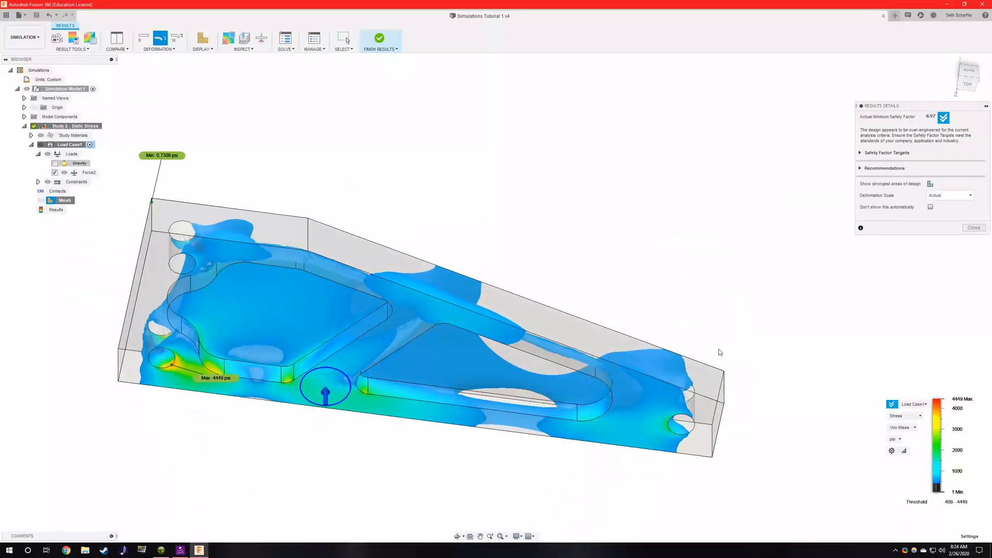
- Raise the lower stress threshold to about 1187 psi to inspect the highly stressed regions, and reduce it to just under 1000 psi
drag(931, 486, 930, 471)
drag(929, 472, 929, 469)
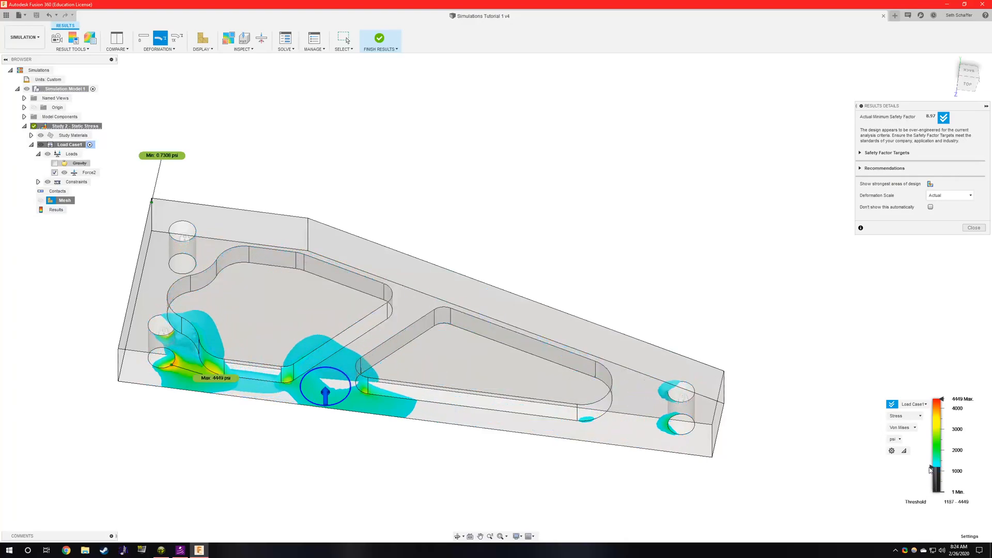
shift+middle_drag(312, 452, 270, 435)
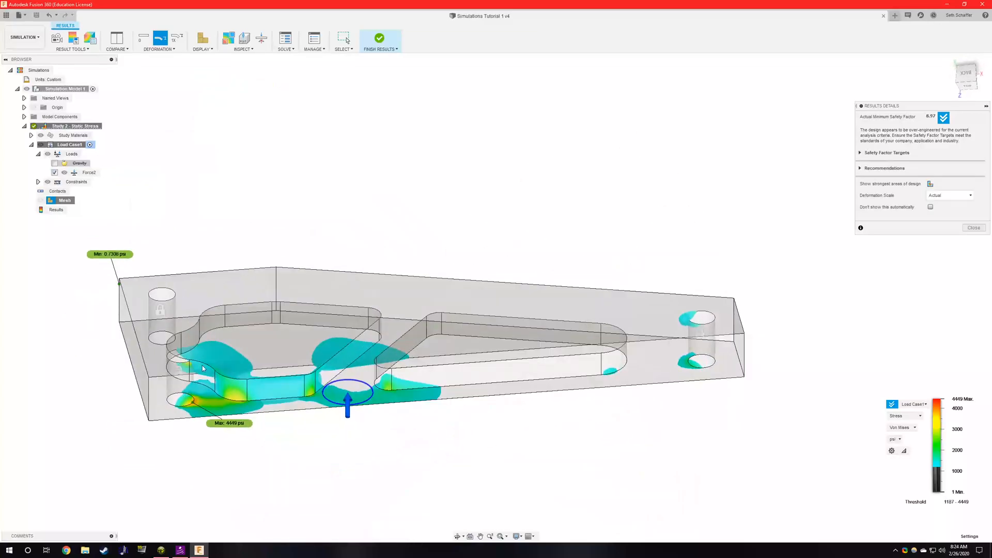
scroll(247, 406, up, 5)
scroll(248, 406, up, 2)
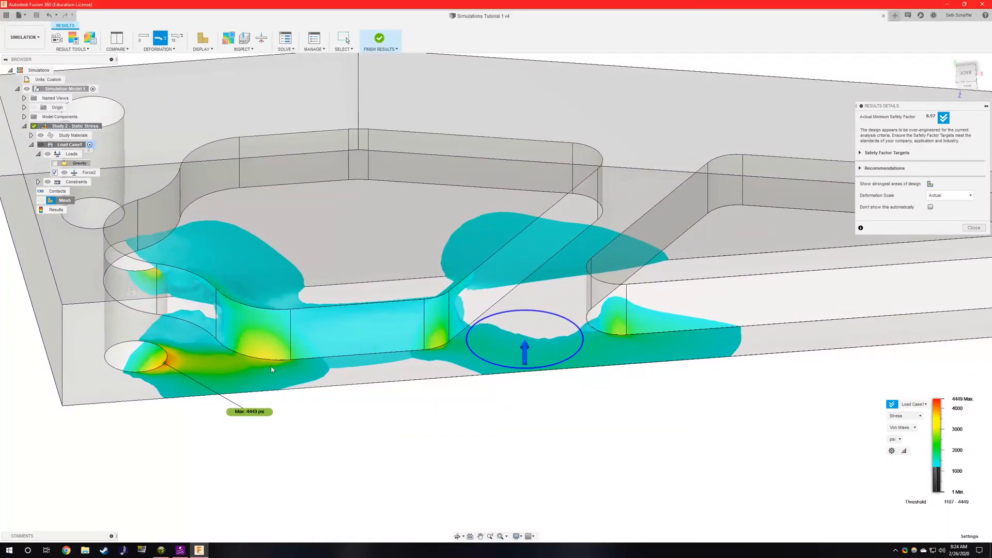
scroll(233, 340, down, 2)
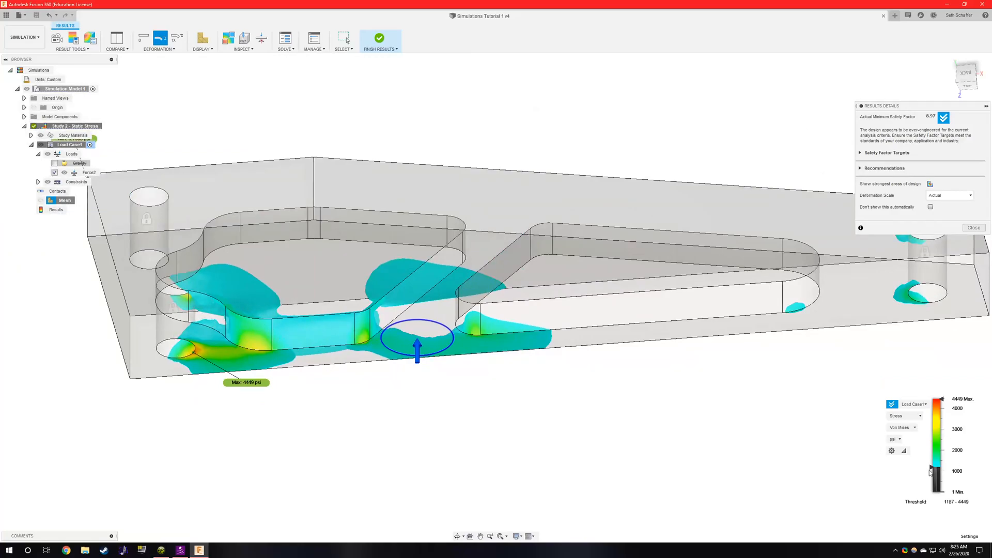
mouse_move(931, 471)
mouse_down()
mouse_move(922, 431)
mouse_move(915, 459)
mouse_move(917, 430)
mouse_move(913, 475)
mouse_up()
shift+middle_drag(609, 402, 570, 251)
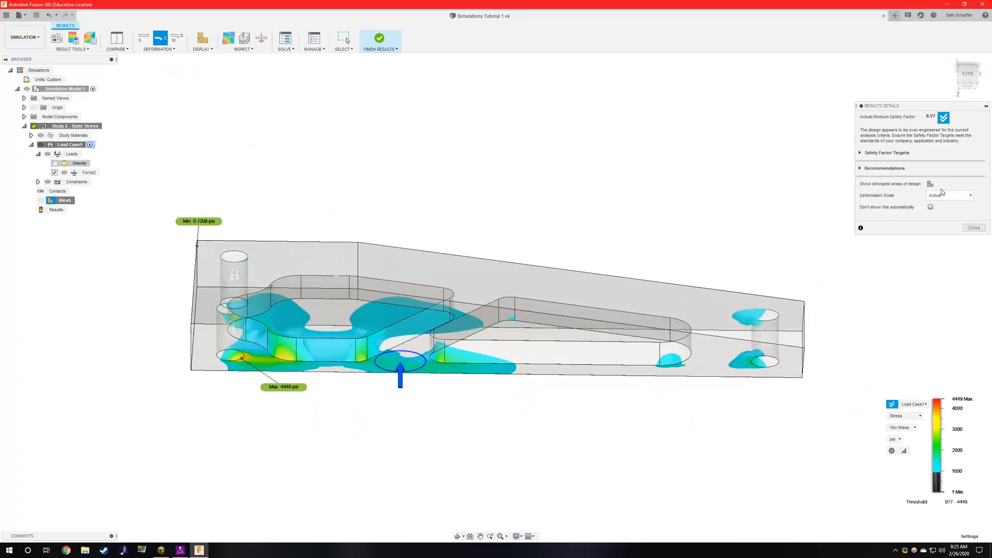